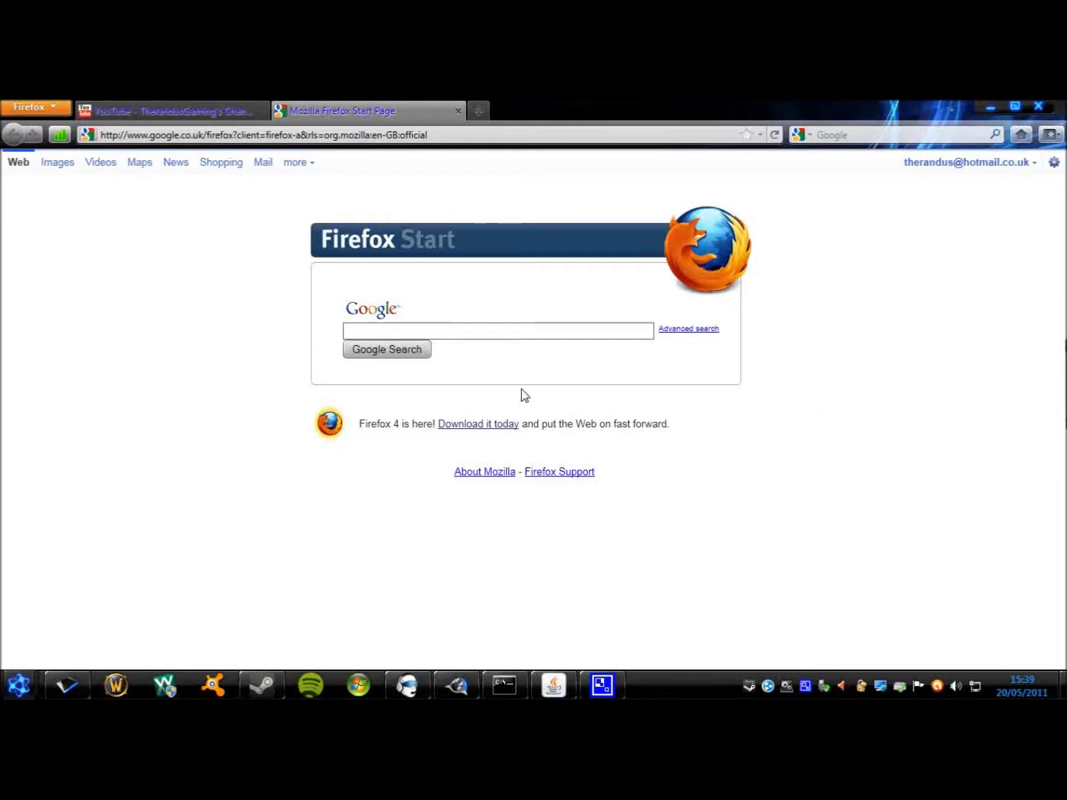
Search Google for "minecraft" and open the official minecraft.net site from the results
{"action": "left_click", "coordinate": [463, 331]}
{"action": "left_click", "coordinate": [455, 336]}
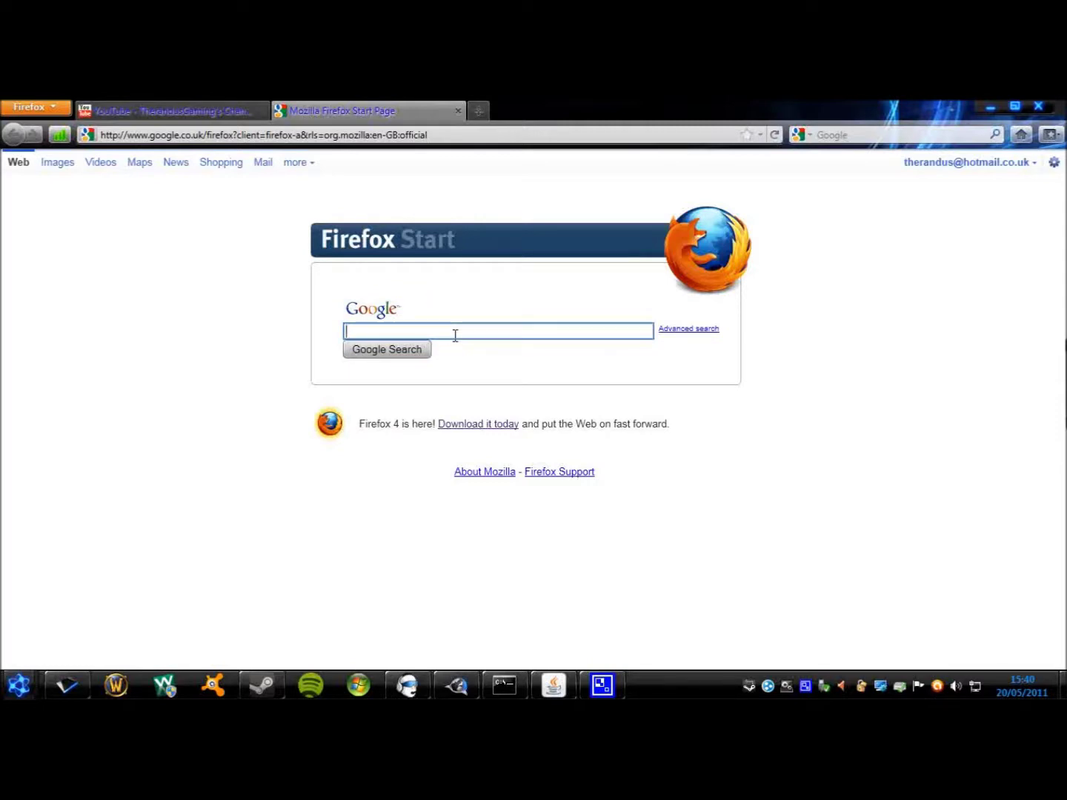
{"action": "type", "text": "minecraft"}
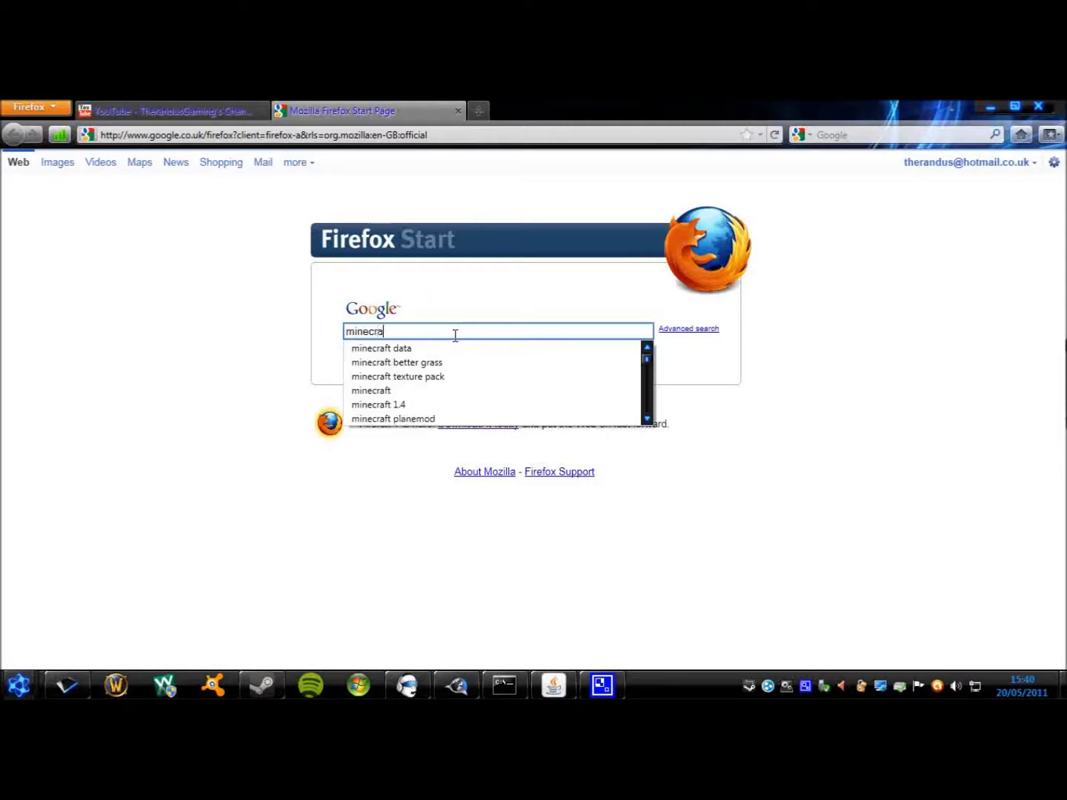
{"action": "key", "text": "Return"}
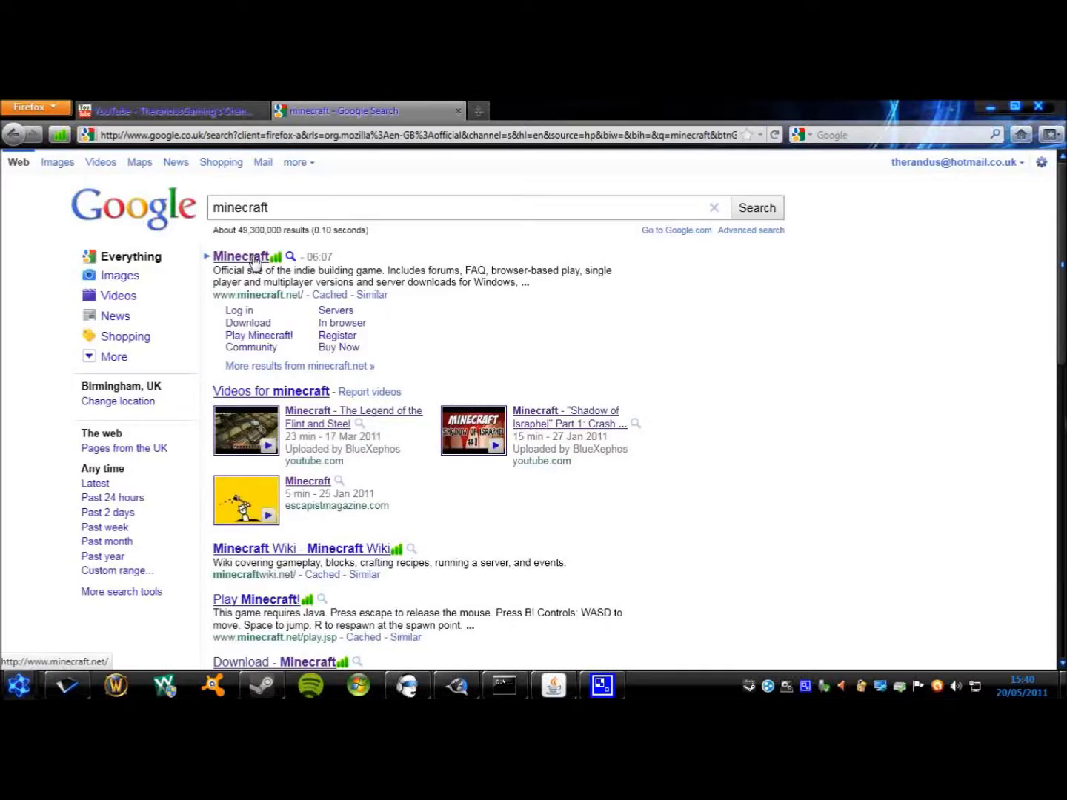
{"action": "left_click", "coordinate": [252, 258]}
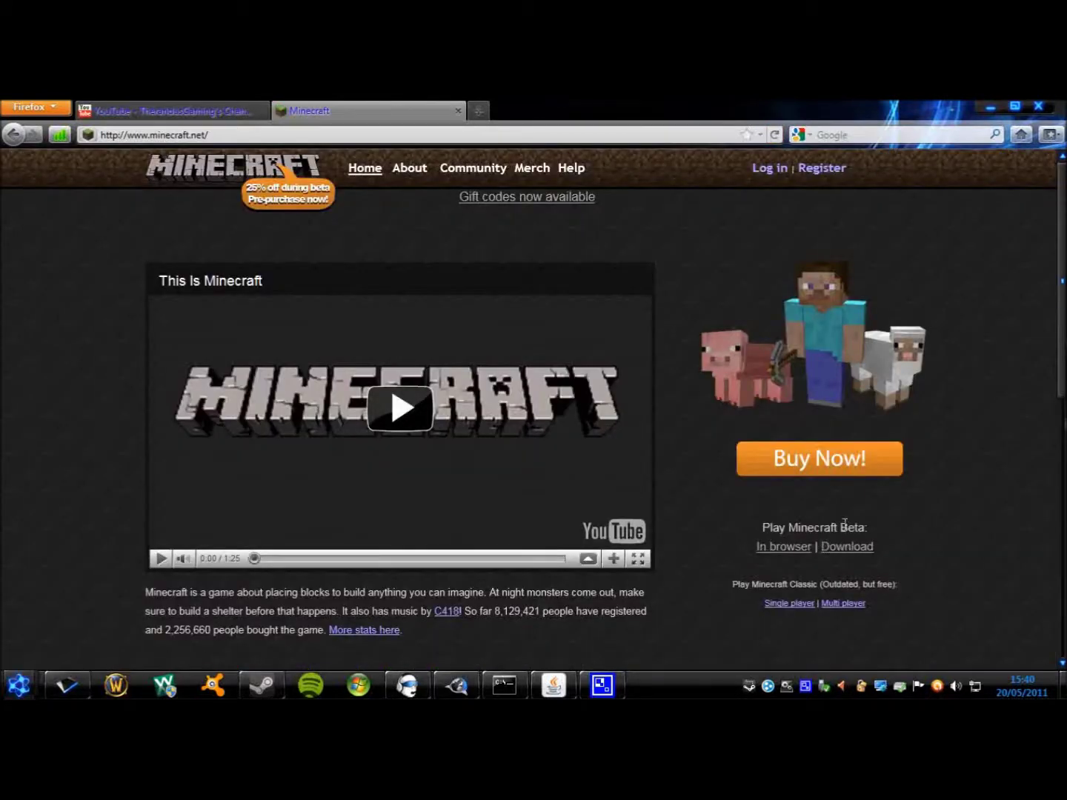
Go to the Minecraft Beta download page and save minecraft_server.jar from the multiplayer beta server software section
{"action": "left_click_drag", "start_coordinate": [867, 527], "coordinate": [797, 527]}
{"action": "left_click", "coordinate": [847, 549]}
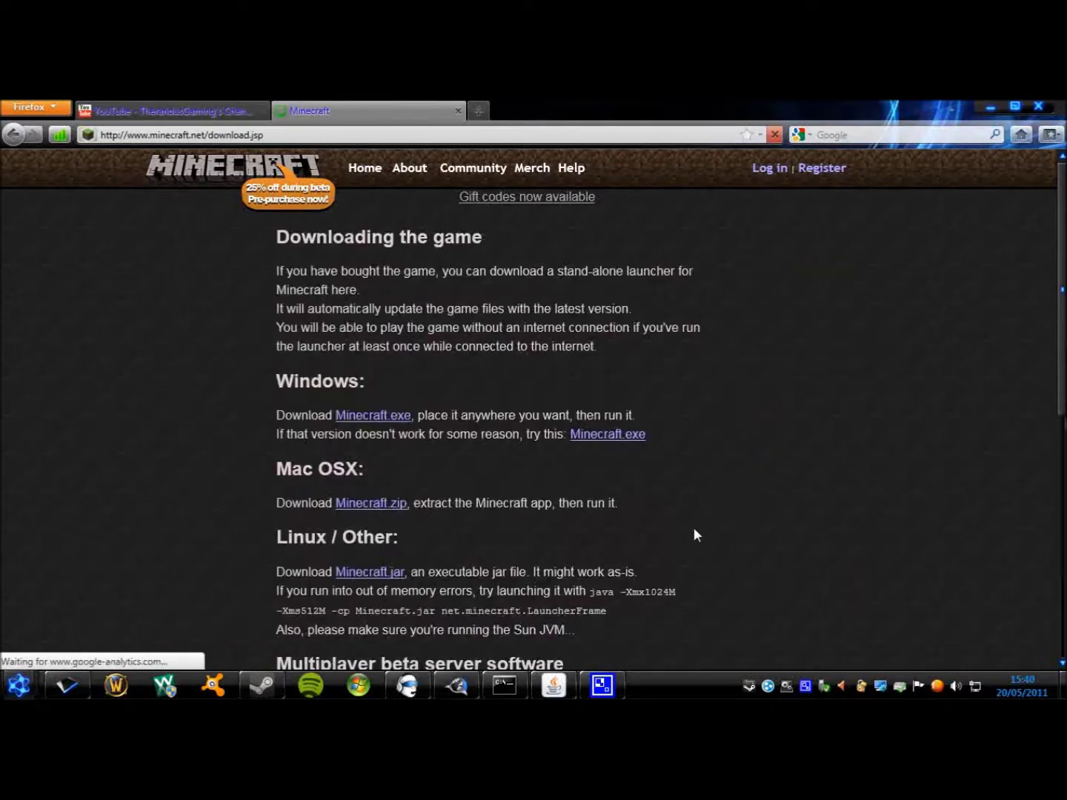
{"action": "scroll", "coordinate": [634, 506], "scroll_direction": "down", "scroll_amount": 10}
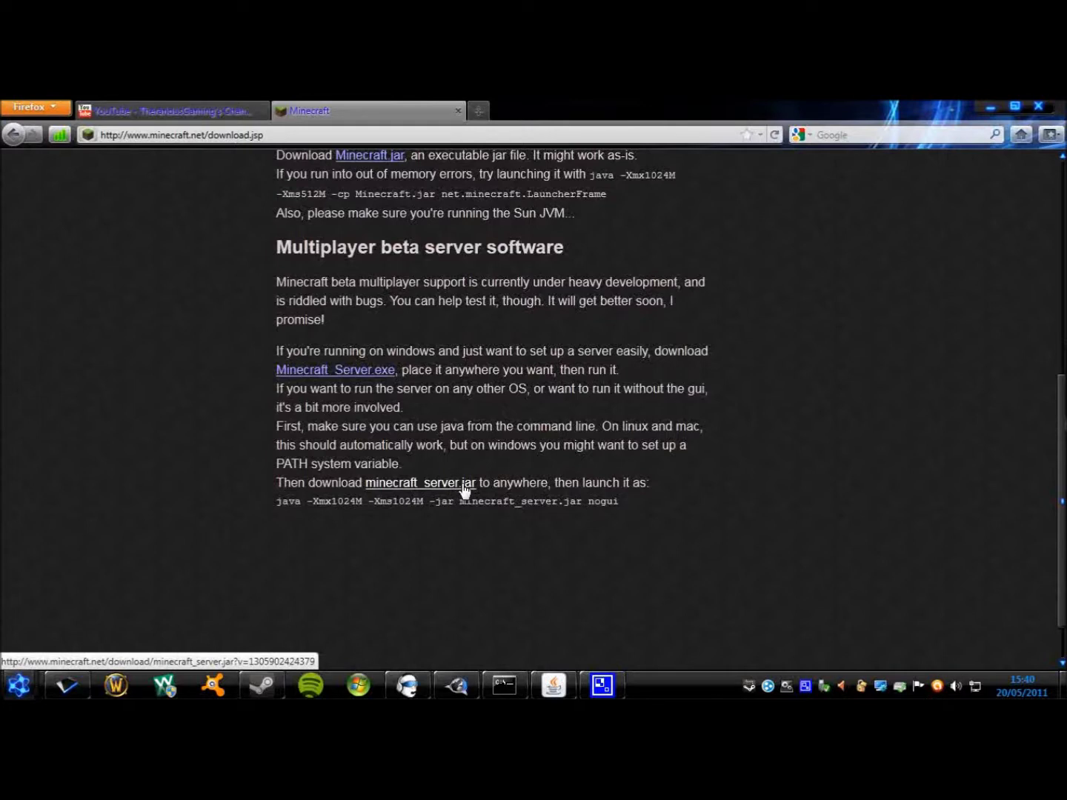
{"action": "left_click_drag", "start_coordinate": [622, 507], "coordinate": [280, 511]}
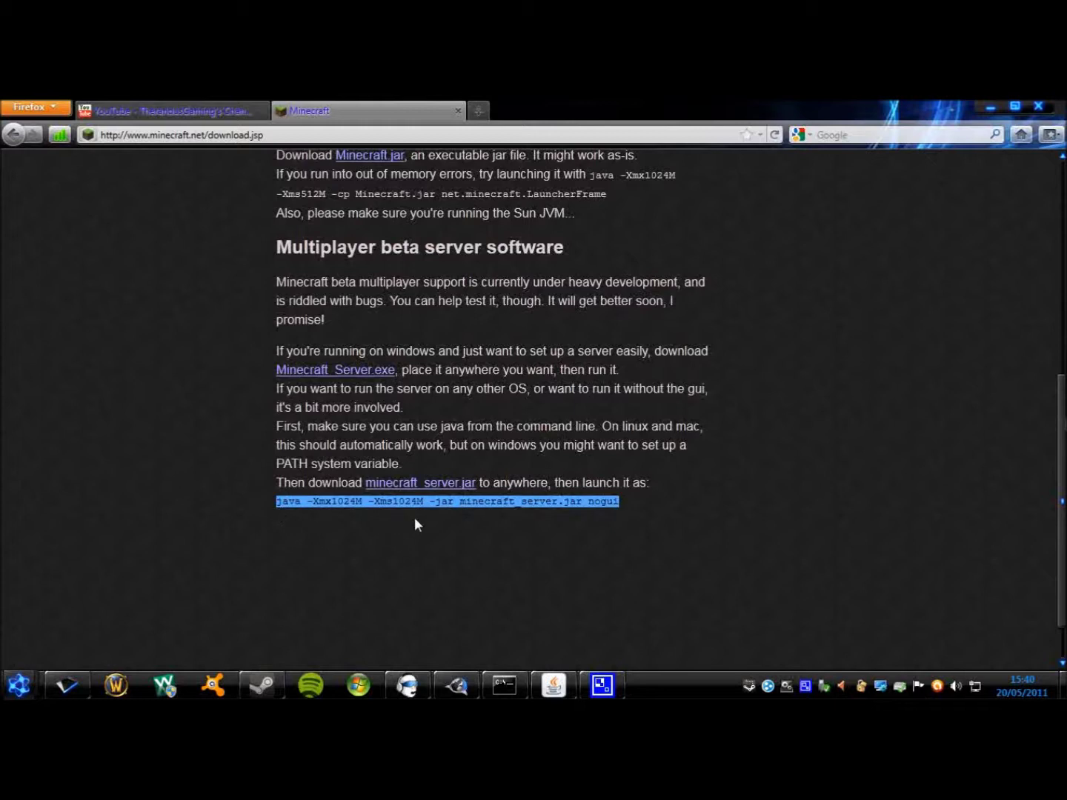
{"action": "left_click", "coordinate": [439, 509]}
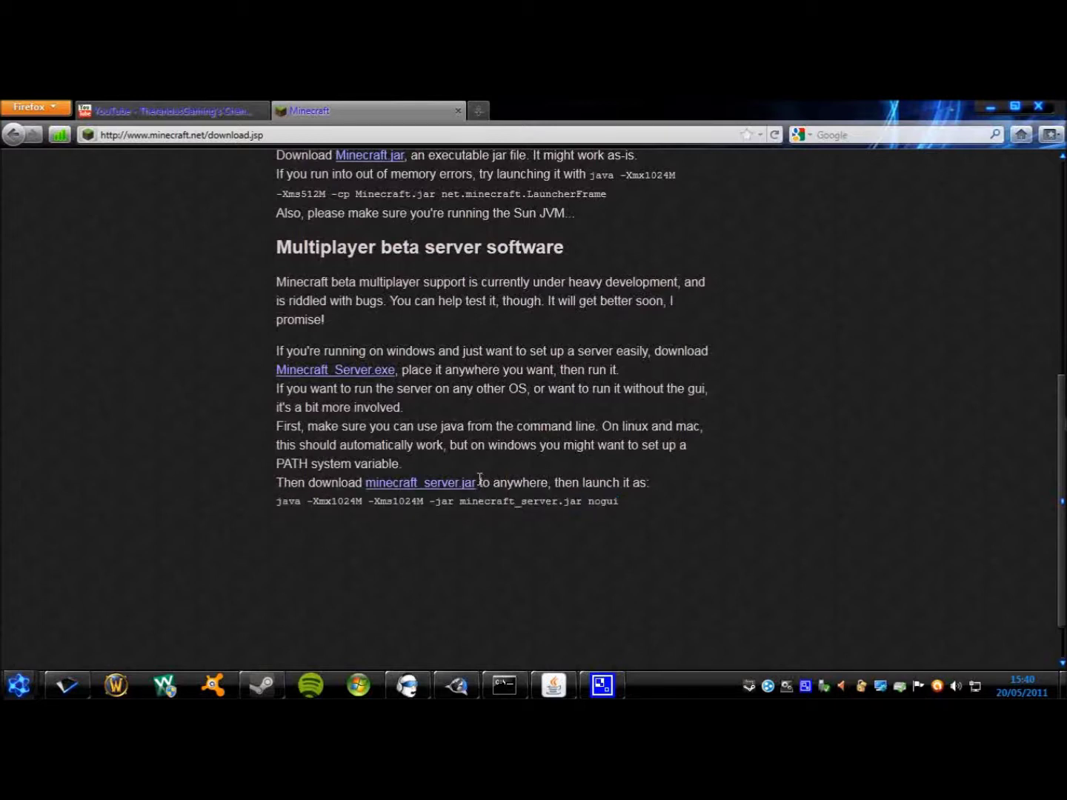
{"action": "left_click", "coordinate": [428, 488]}
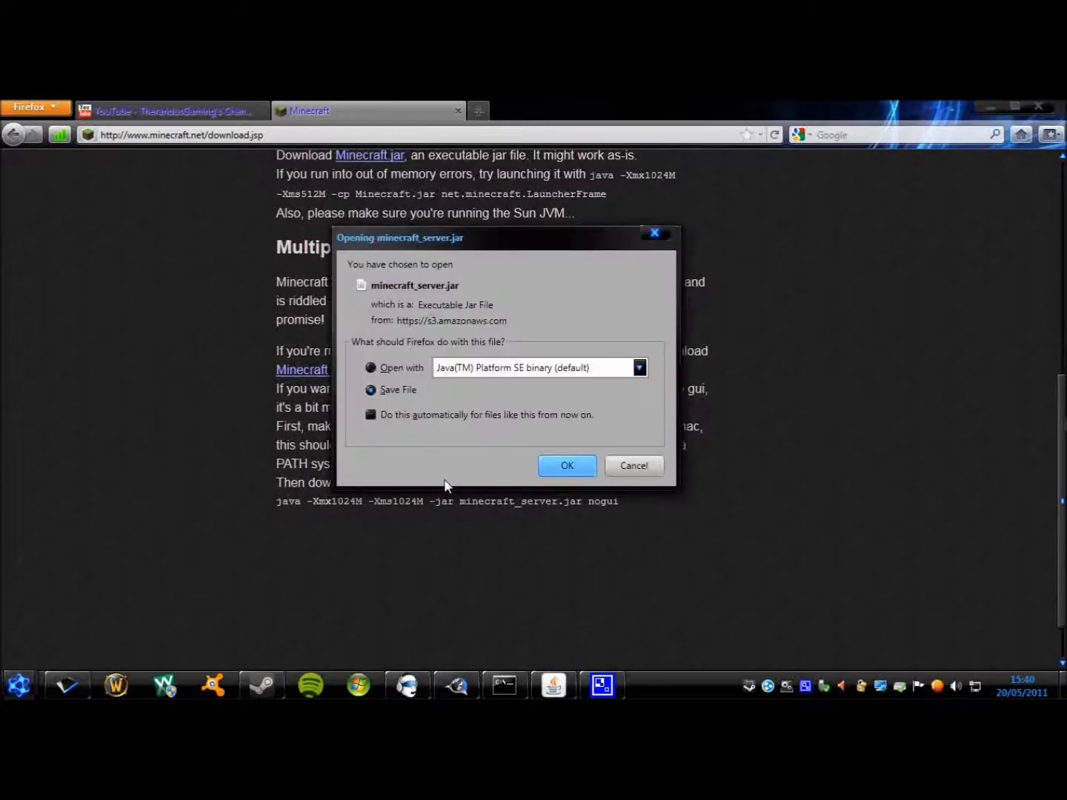
{"action": "left_click", "coordinate": [568, 465]}
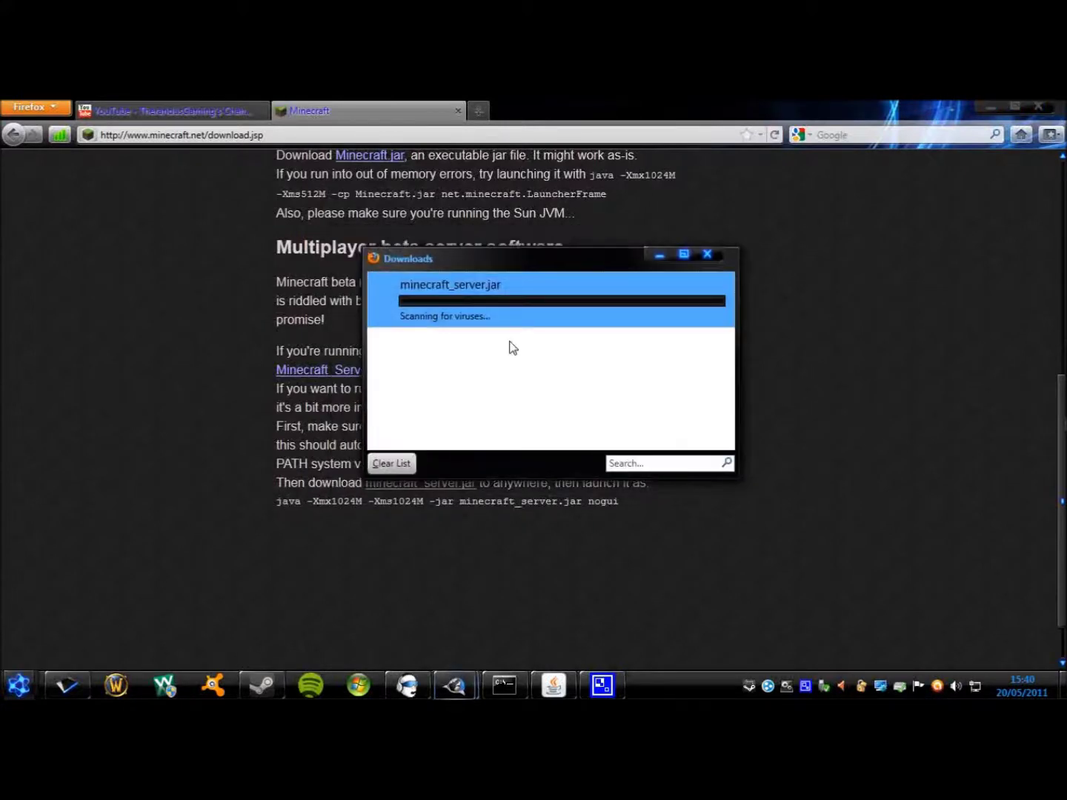
{"action": "left_click_drag", "start_coordinate": [515, 262], "coordinate": [572, 312]}
Minimize the browser and create a new desktop folder named "minecraft server"
{"action": "left_click", "coordinate": [990, 106]}
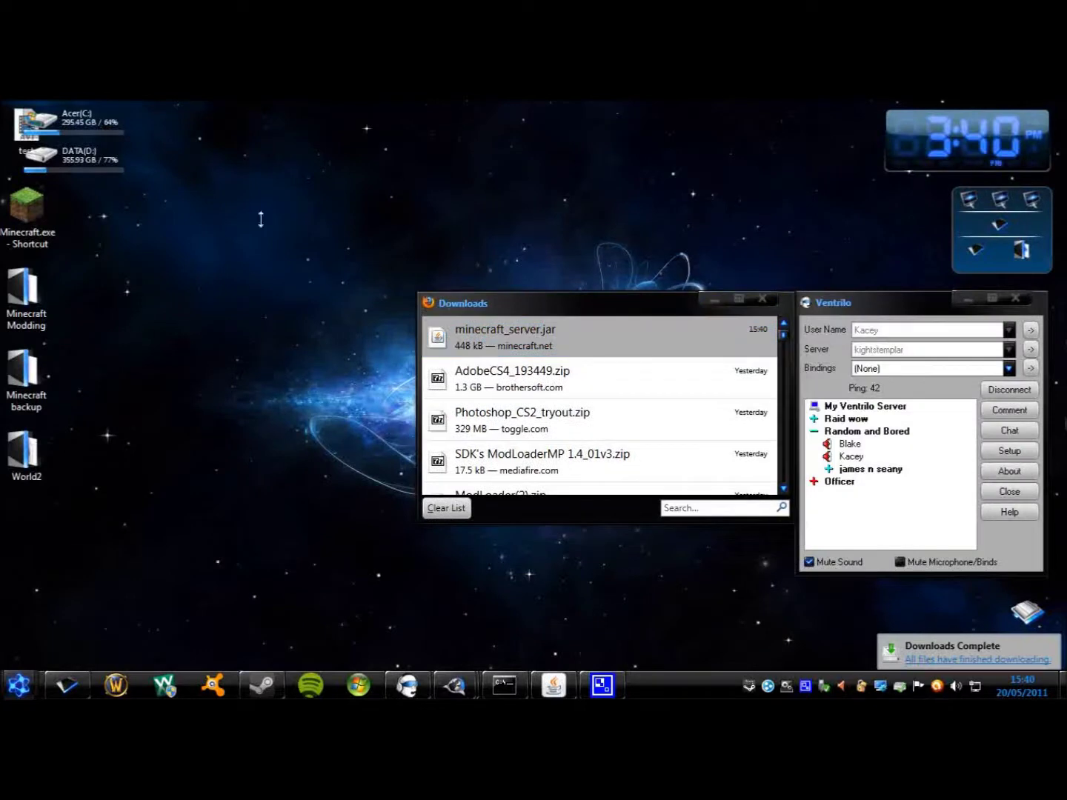
{"action": "right_click", "coordinate": [460, 239]}
{"action": "mouse_move", "coordinate": [559, 387]}
{"action": "left_click", "coordinate": [697, 386]}
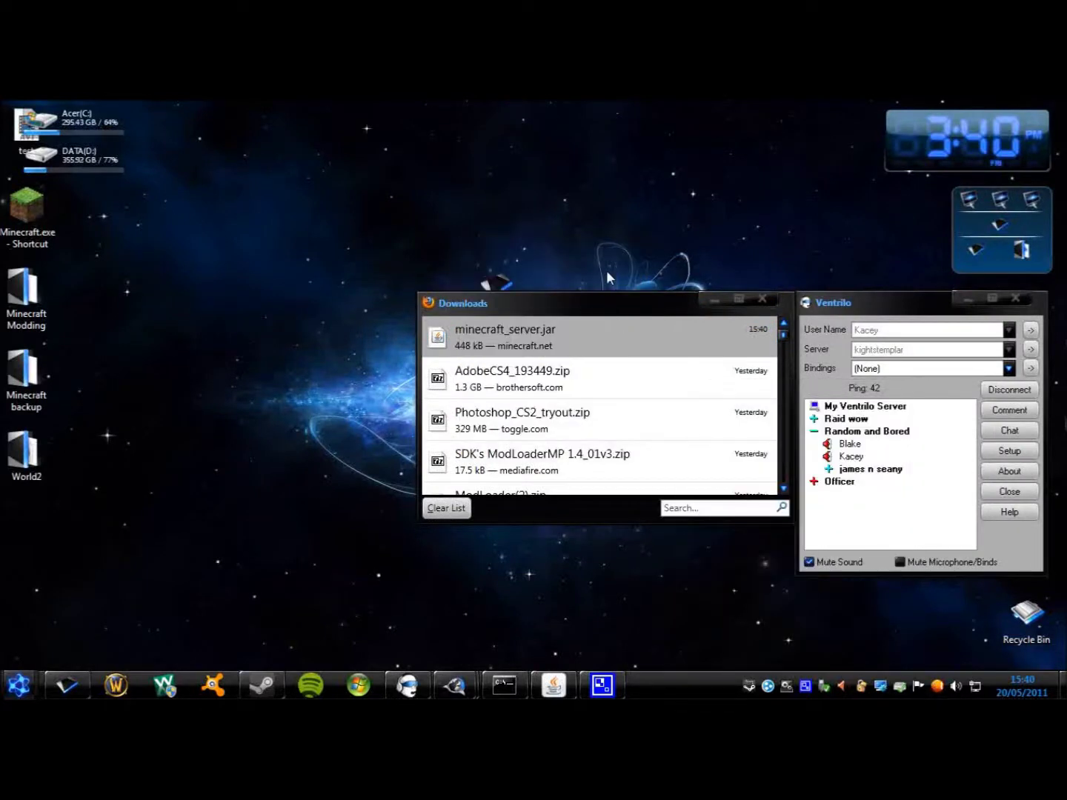
{"action": "left_click_drag", "start_coordinate": [503, 281], "coordinate": [496, 167]}
{"action": "right_click", "coordinate": [506, 179]}
{"action": "mouse_move", "coordinate": [548, 205]}
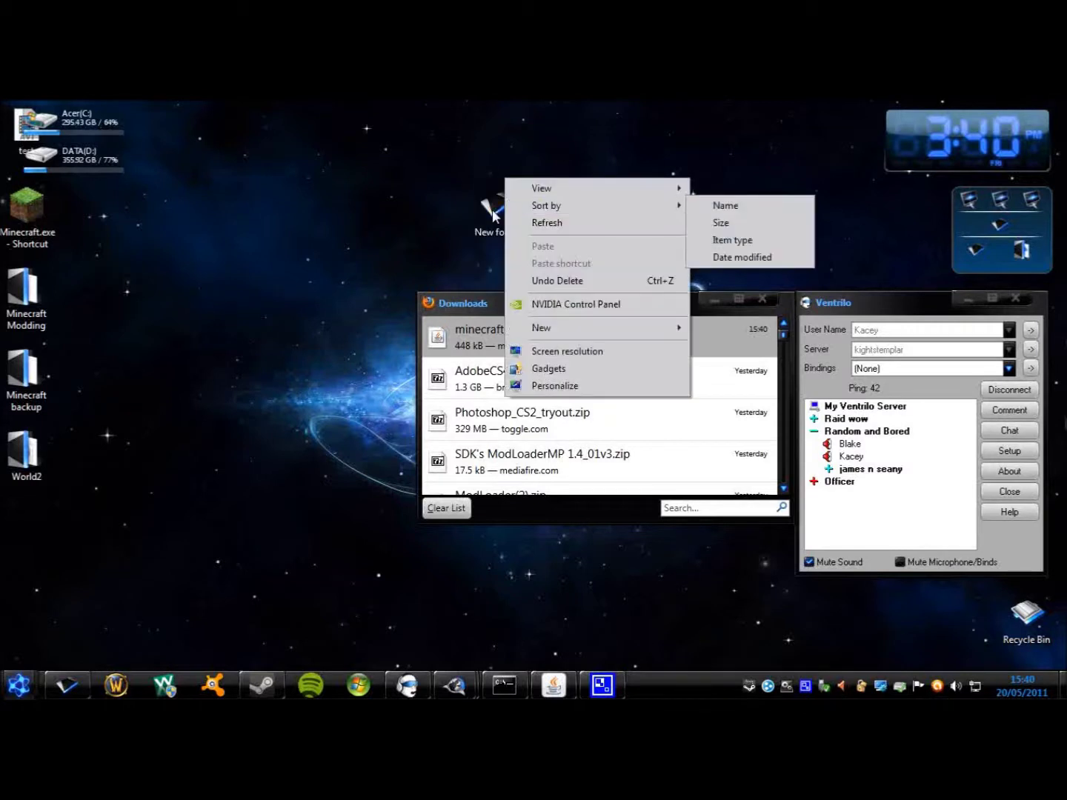
{"action": "right_click", "coordinate": [491, 209]}
{"action": "left_click", "coordinate": [537, 522]}
{"action": "type", "text": "minecraft server"}
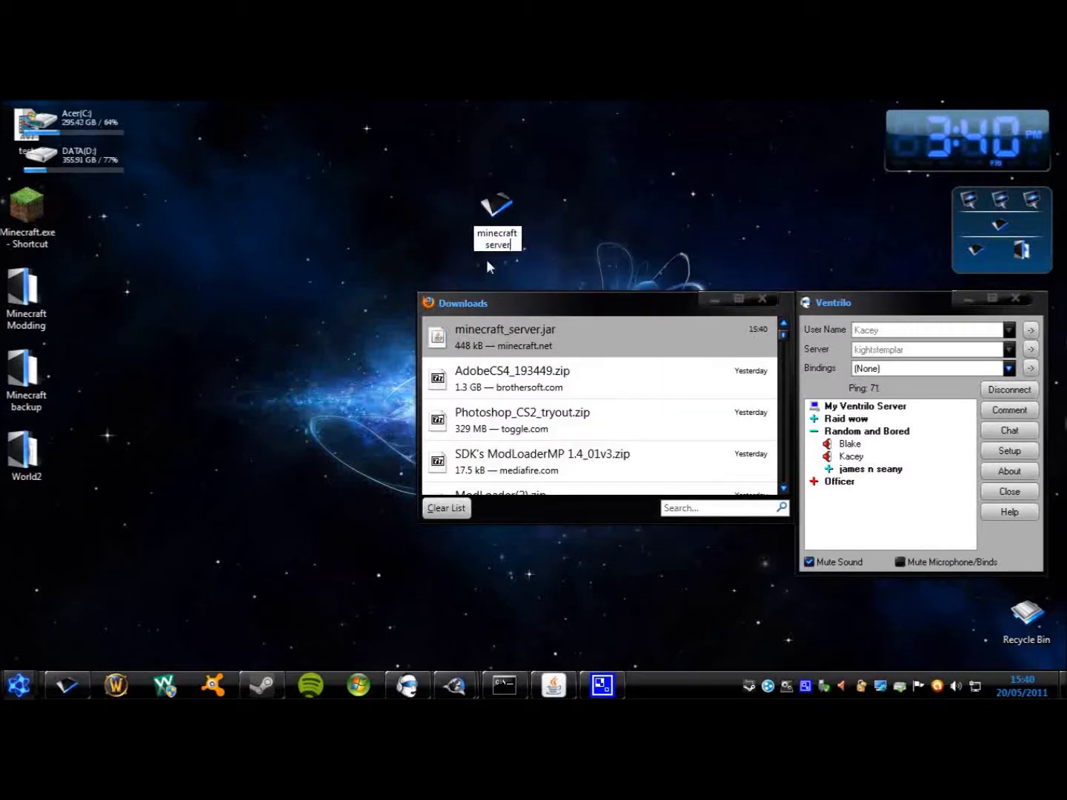
{"action": "key", "text": "Return"}
{"action": "left_click_drag", "start_coordinate": [495, 191], "coordinate": [512, 130]}
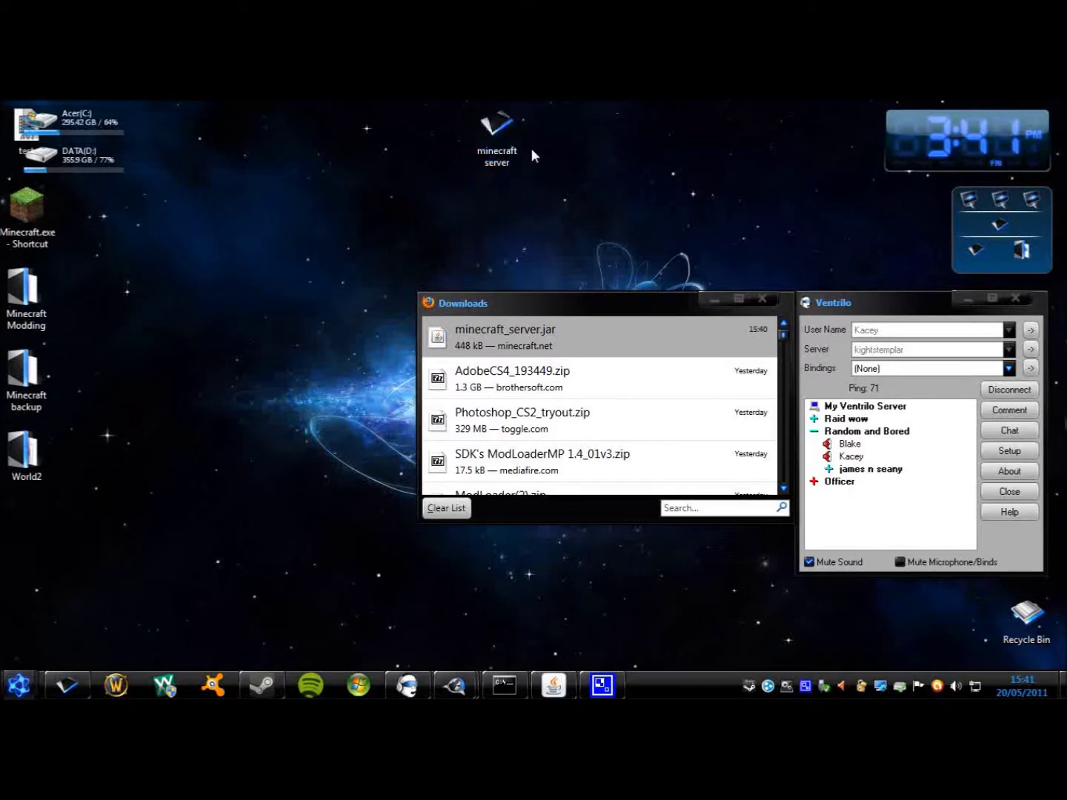
Move the downloaded minecraft_server jar from the Downloads folder into the "minecraft server" folder and close the Downloads folder
{"action": "double_click", "coordinate": [503, 154]}
{"action": "left_click_drag", "start_coordinate": [465, 171], "coordinate": [898, 257]}
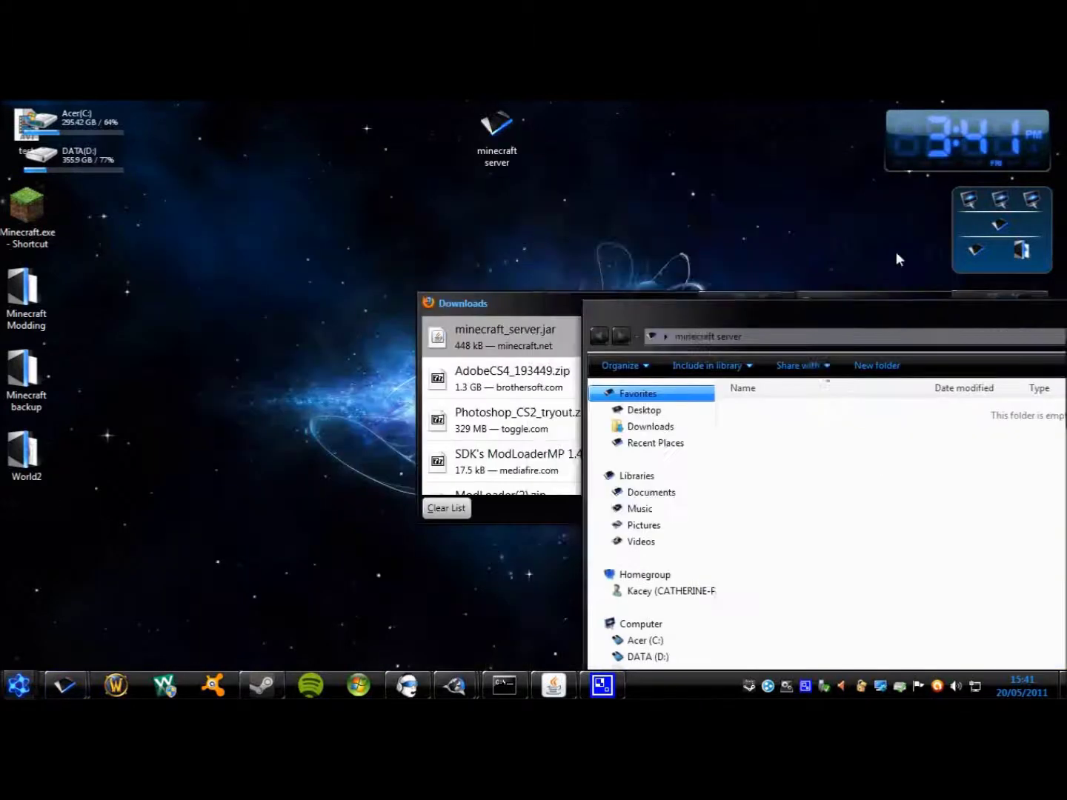
{"action": "left_click_drag", "start_coordinate": [457, 303], "coordinate": [347, 298]}
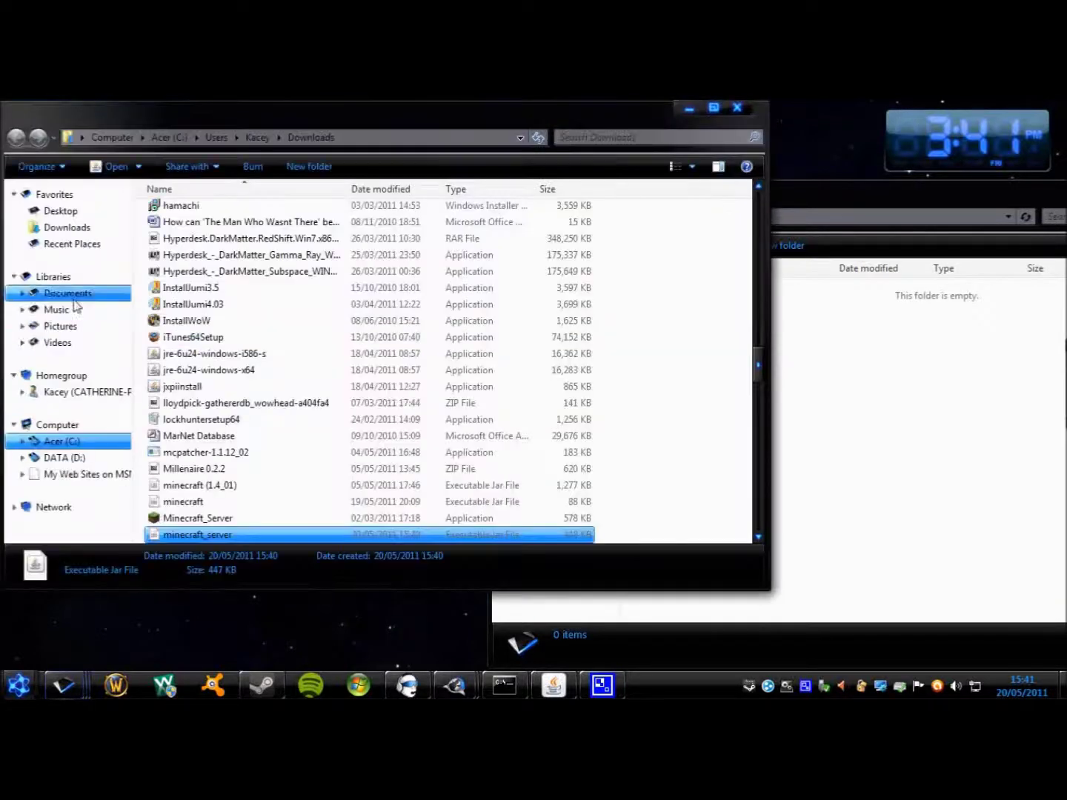
{"action": "left_click_drag", "start_coordinate": [177, 537], "coordinate": [900, 447]}
{"action": "left_click", "coordinate": [744, 110]}
Close the browser's download list and move the "minecraft server" folder window to the middle of the desktop
{"action": "left_click_drag", "start_coordinate": [799, 189], "coordinate": [478, 392]}
{"action": "left_click", "coordinate": [462, 291]}
{"action": "left_click_drag", "start_coordinate": [462, 291], "coordinate": [390, 195]}
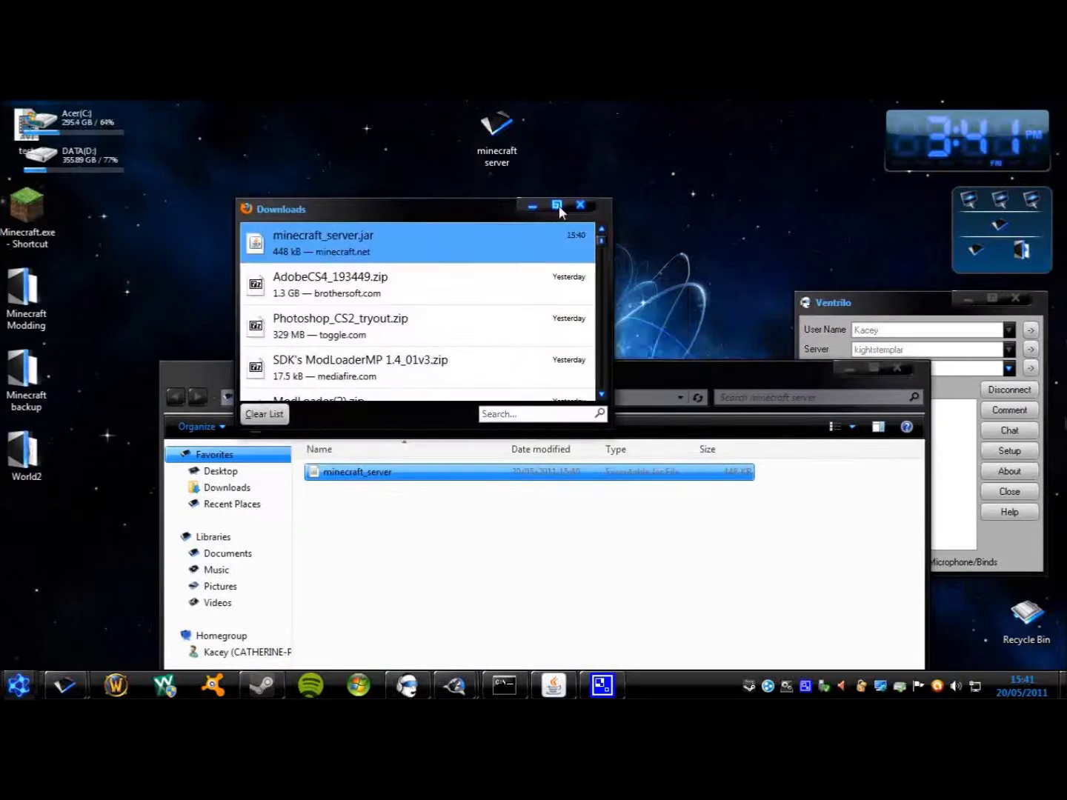
{"action": "left_click", "coordinate": [578, 206]}
{"action": "left_click_drag", "start_coordinate": [580, 370], "coordinate": [569, 184]}
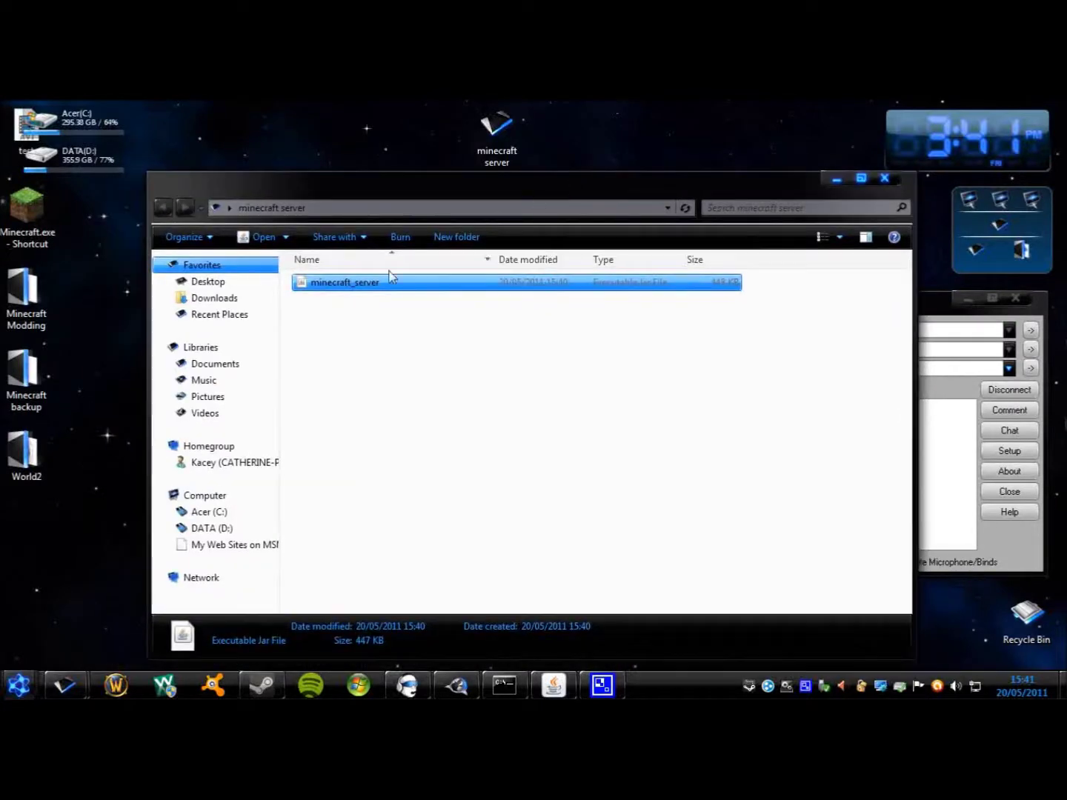
{"action": "left_click", "coordinate": [502, 348]}
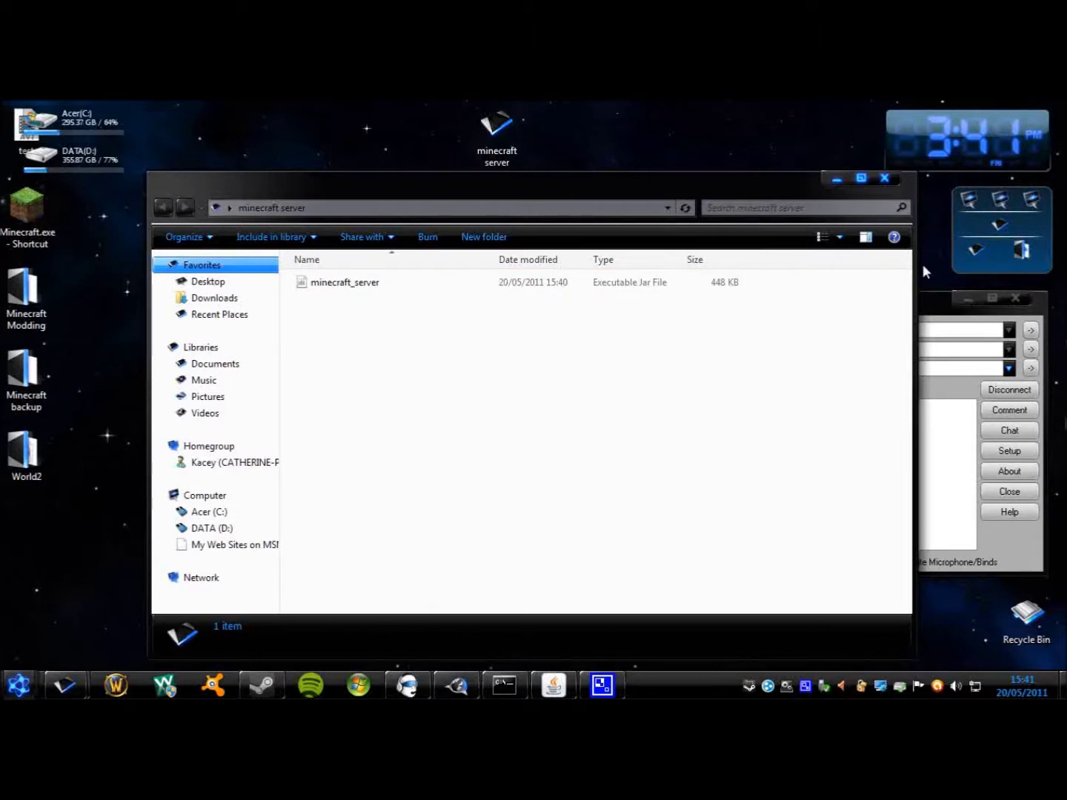
Create a text document named "serverstart" in the "minecraft server" folder and open it in Notepad
{"action": "right_click", "coordinate": [316, 317]}
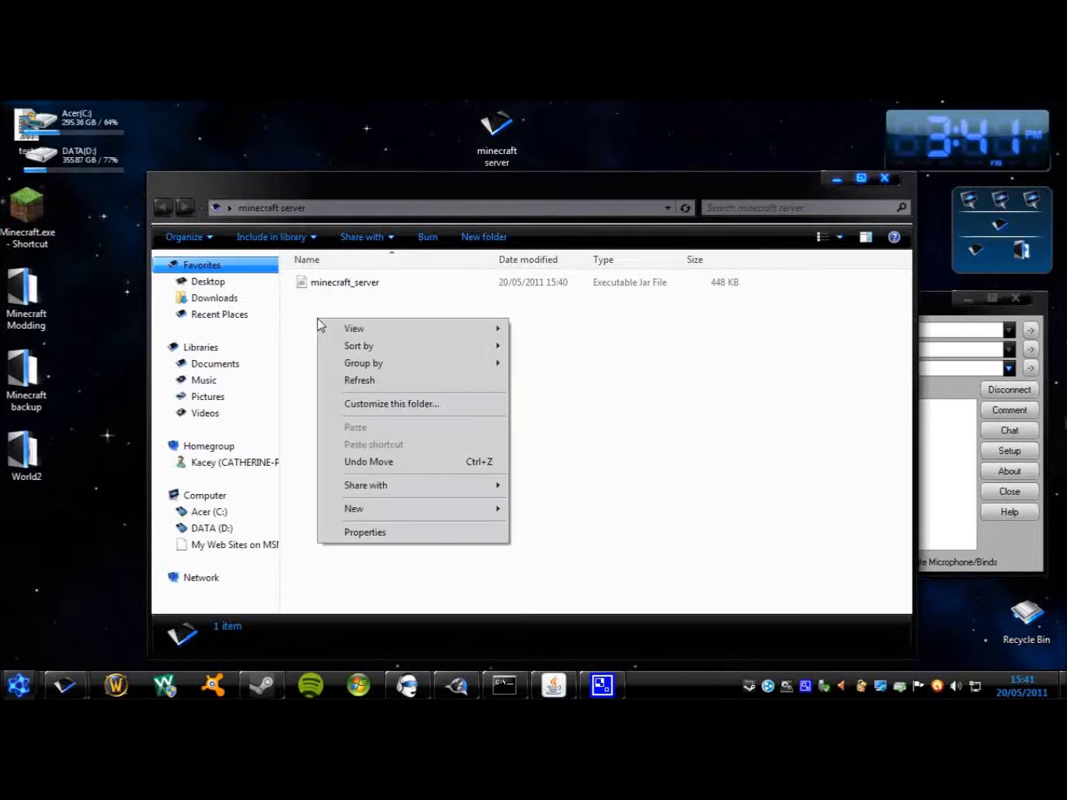
{"action": "mouse_move", "coordinate": [412, 516]}
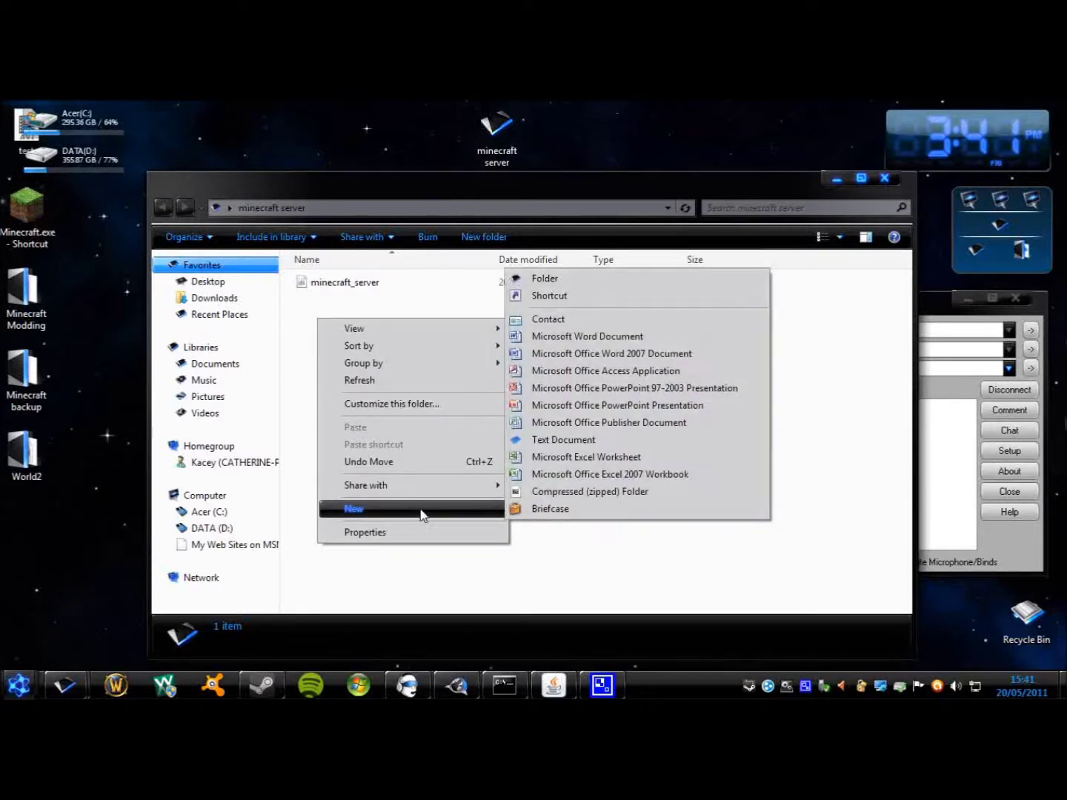
{"action": "left_click", "coordinate": [563, 440]}
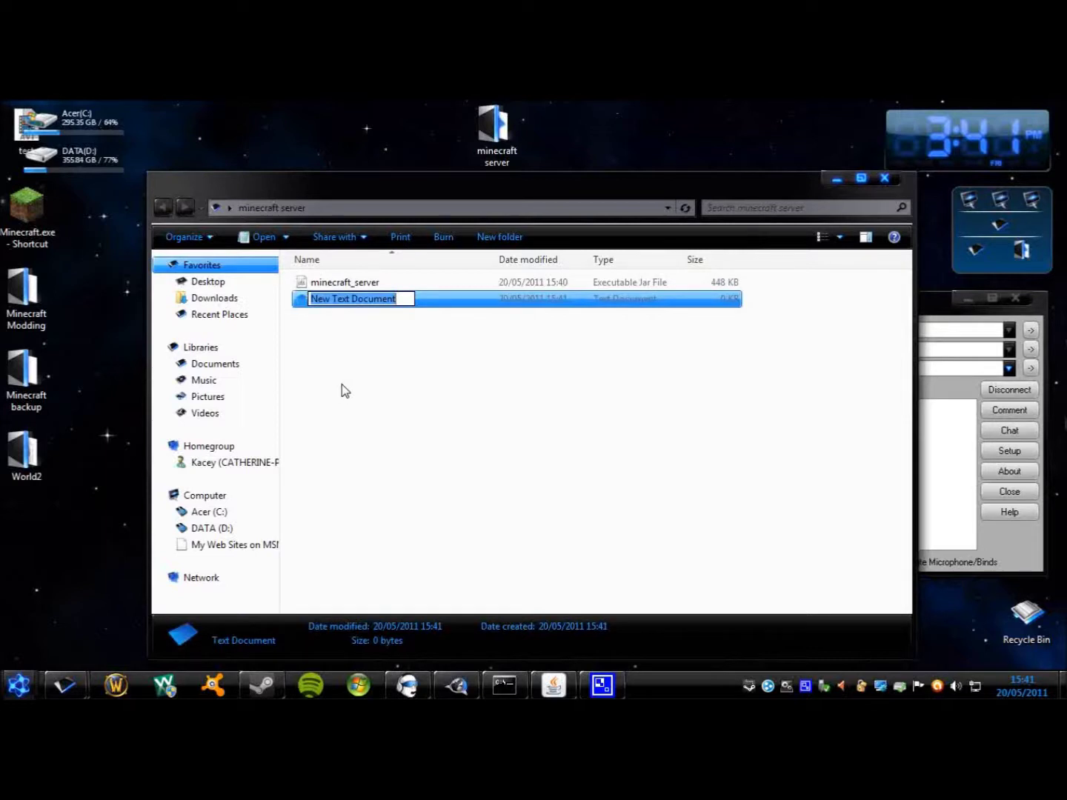
{"action": "type", "text": "serverstart"}
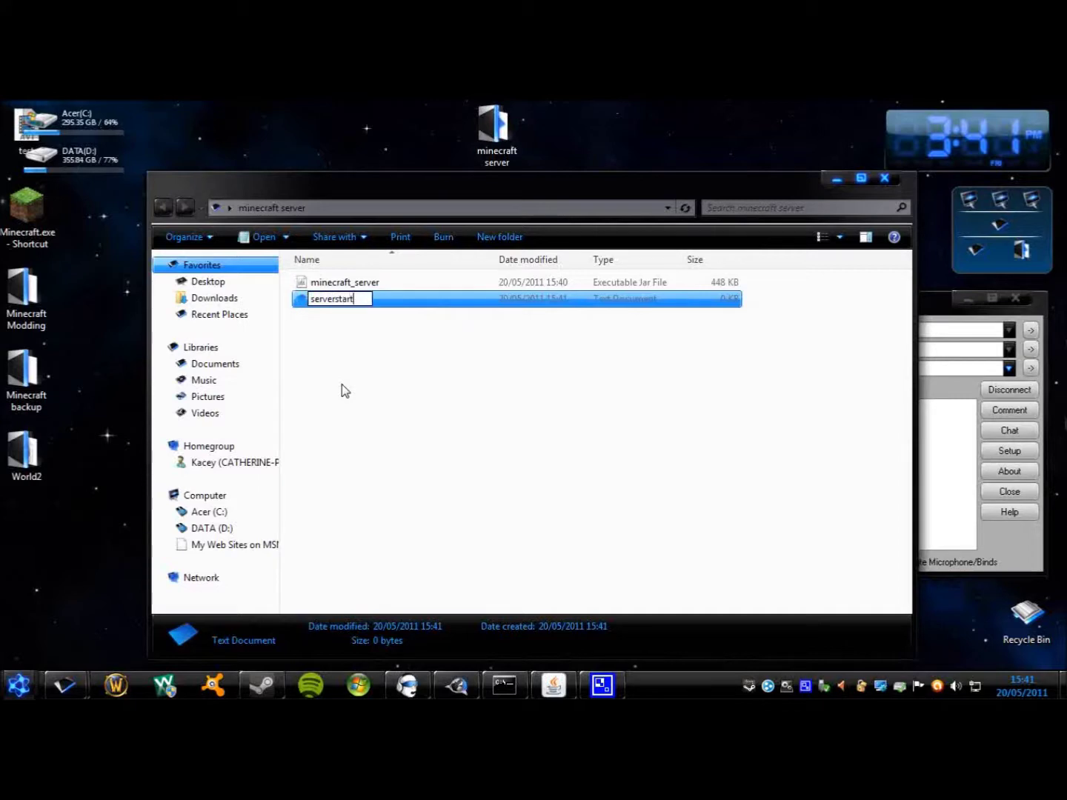
{"action": "left_click", "coordinate": [342, 384]}
{"action": "double_click", "coordinate": [342, 303]}
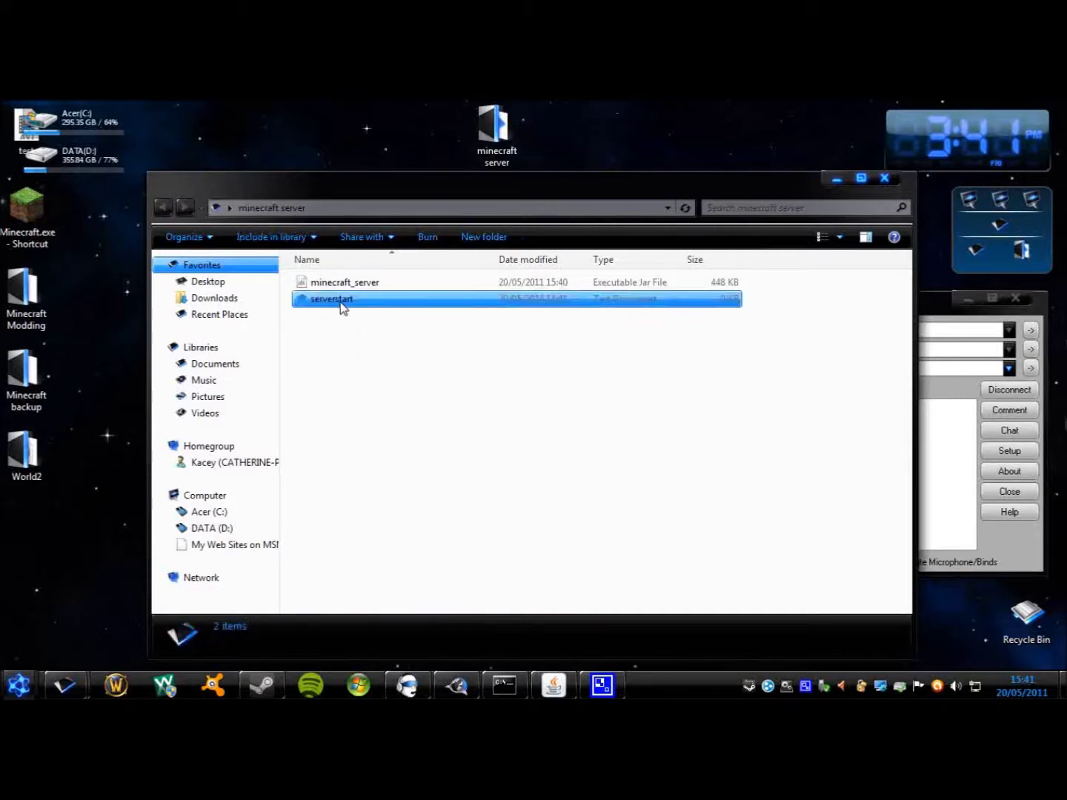
{"action": "mouse_move", "coordinate": [334, 222]}
{"action": "left_mouse_down"}
{"action": "mouse_move", "coordinate": [310, 197]}
{"action": "mouse_move", "coordinate": [319, 205]}
{"action": "left_mouse_up"}
Open the existing "Minecraft + Server" folder and show the available actions for the minecraftserver batch file
{"action": "left_click", "coordinate": [1008, 271]}
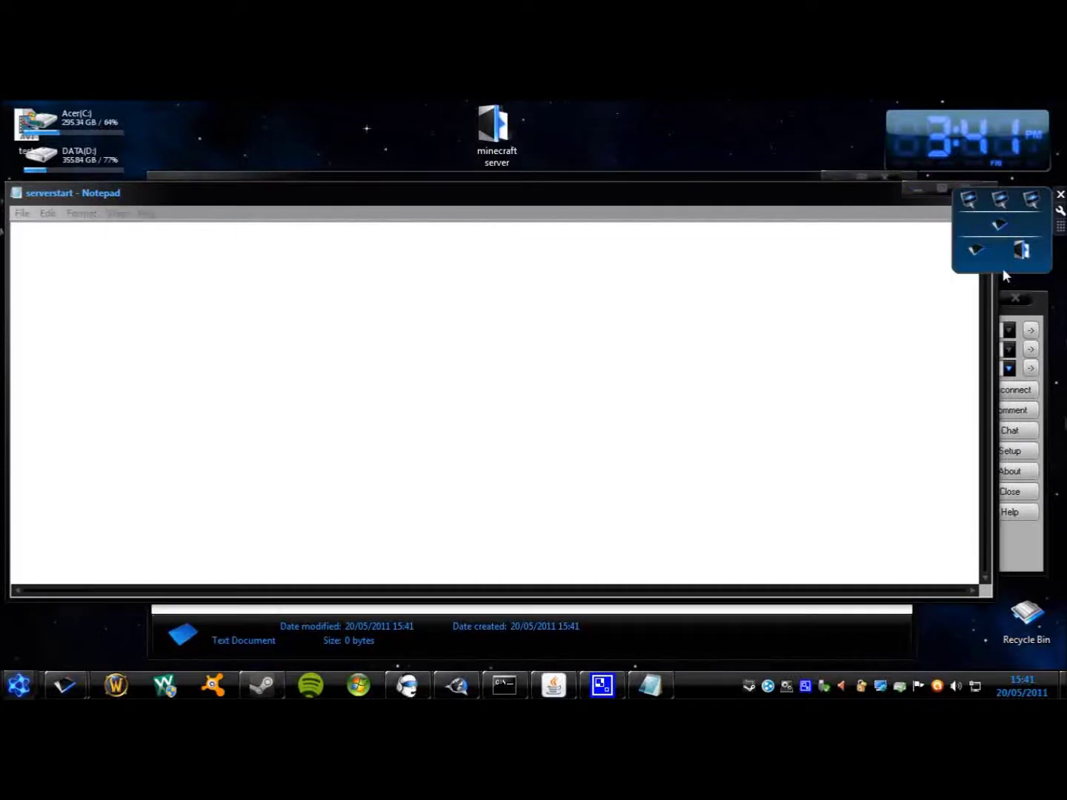
{"action": "left_click", "coordinate": [977, 257]}
{"action": "left_click", "coordinate": [364, 437]}
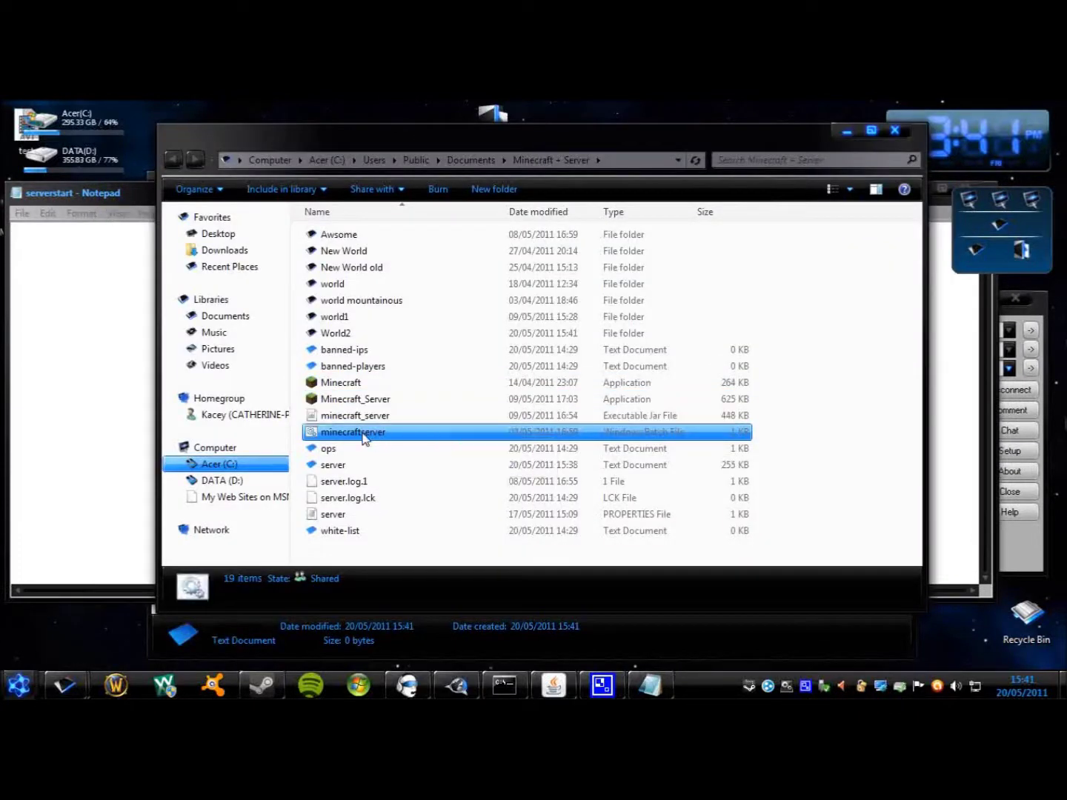
{"action": "right_click", "coordinate": [364, 437]}
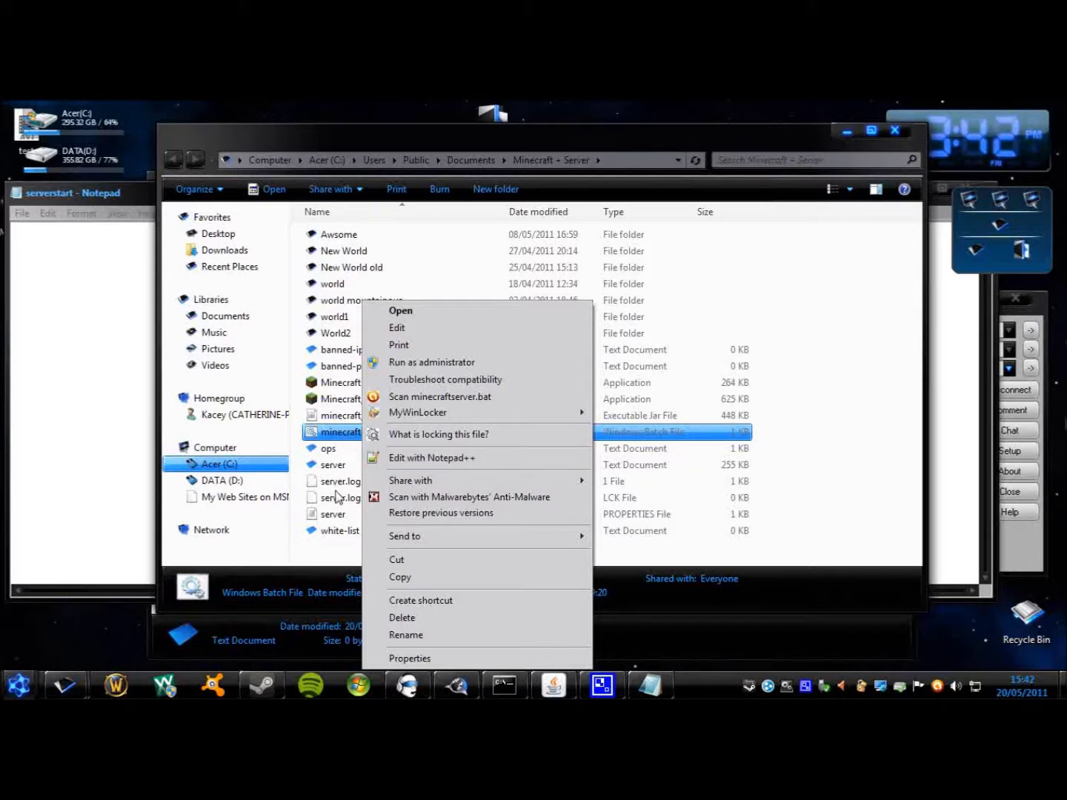
View the server.properties file in Notepad and in Notepad++, closing each editor after viewing
{"action": "left_click", "coordinate": [343, 517]}
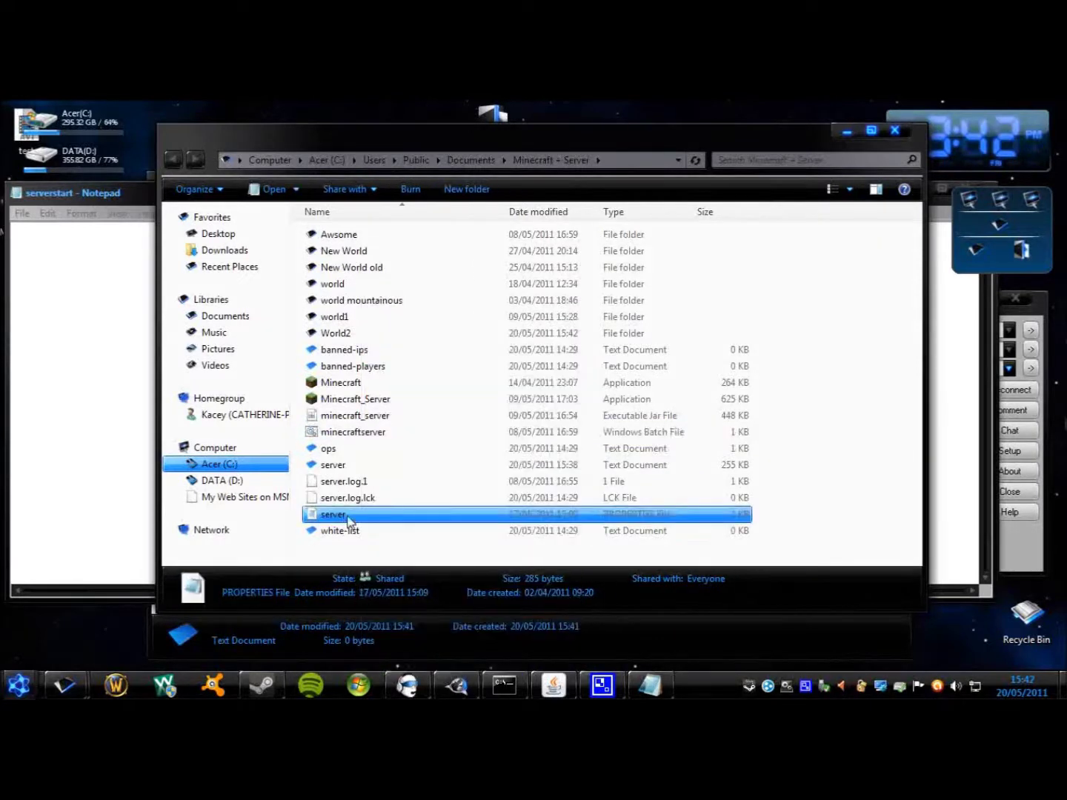
{"action": "double_click", "coordinate": [356, 521]}
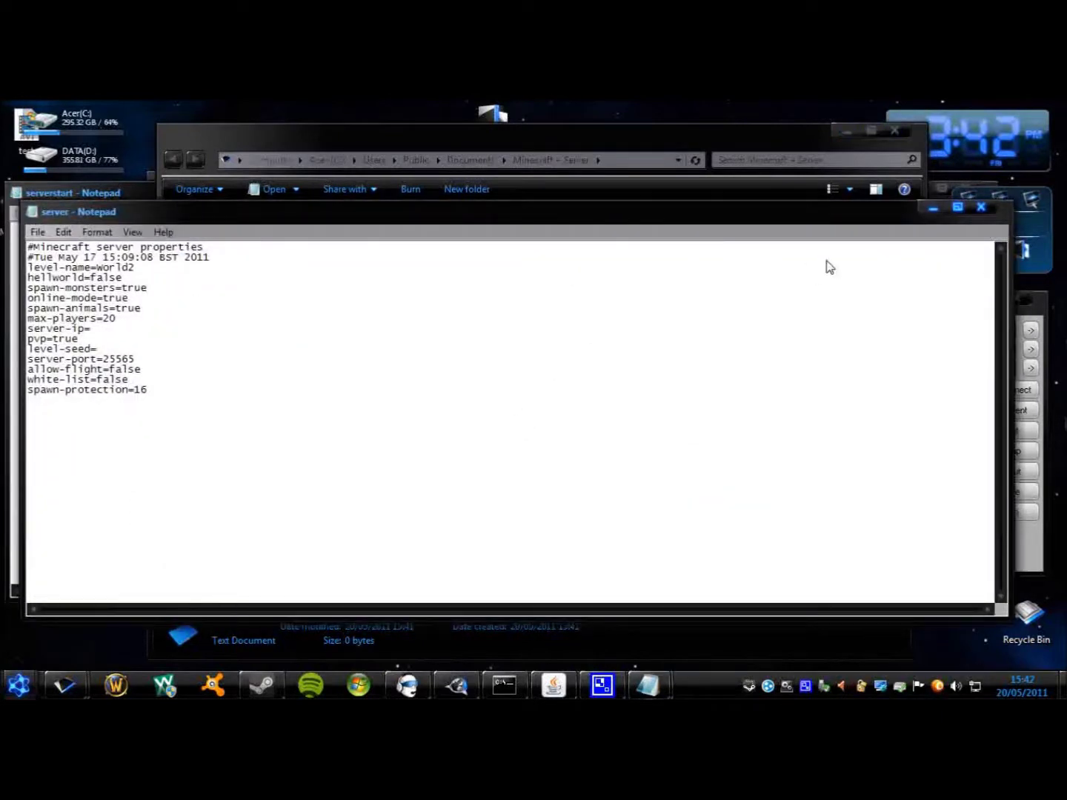
{"action": "left_click", "coordinate": [984, 213]}
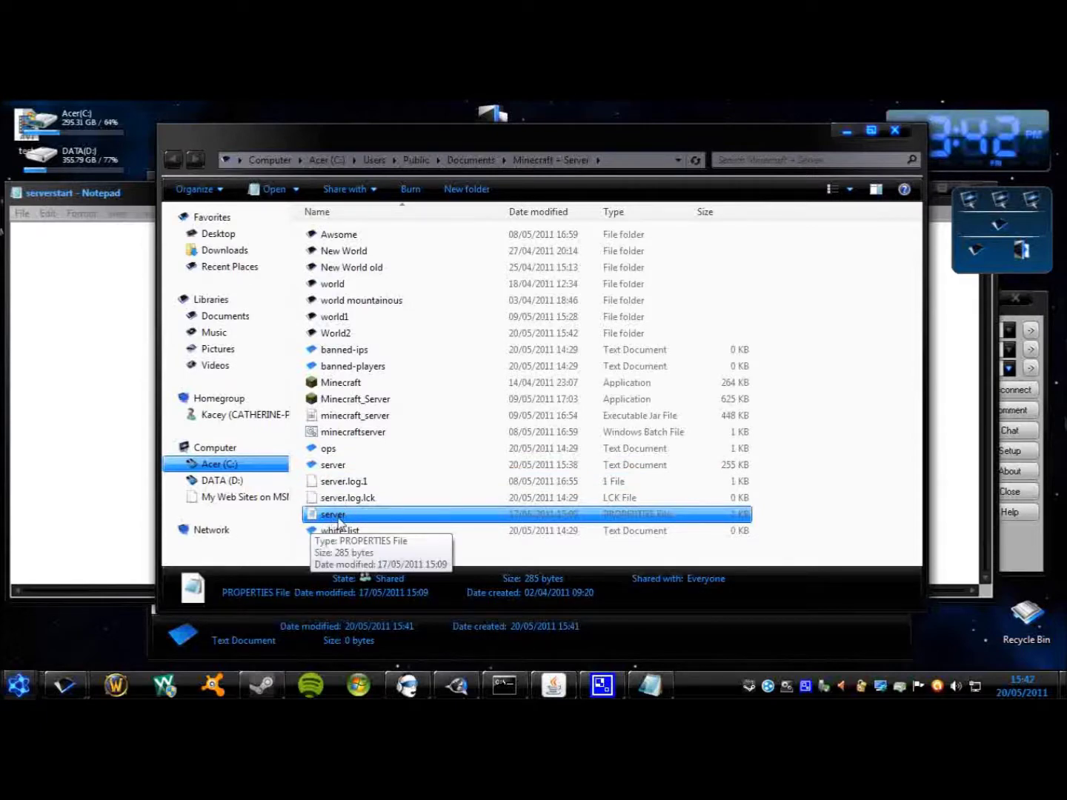
{"action": "right_click", "coordinate": [335, 523]}
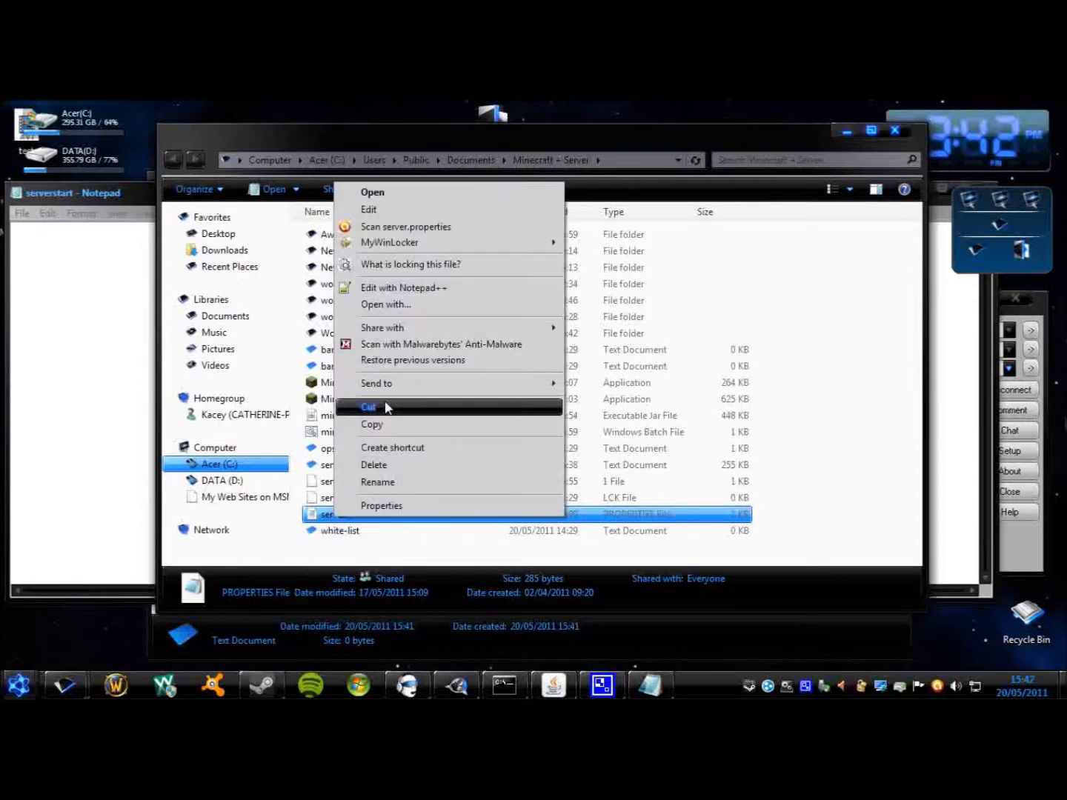
{"action": "left_click", "coordinate": [417, 288]}
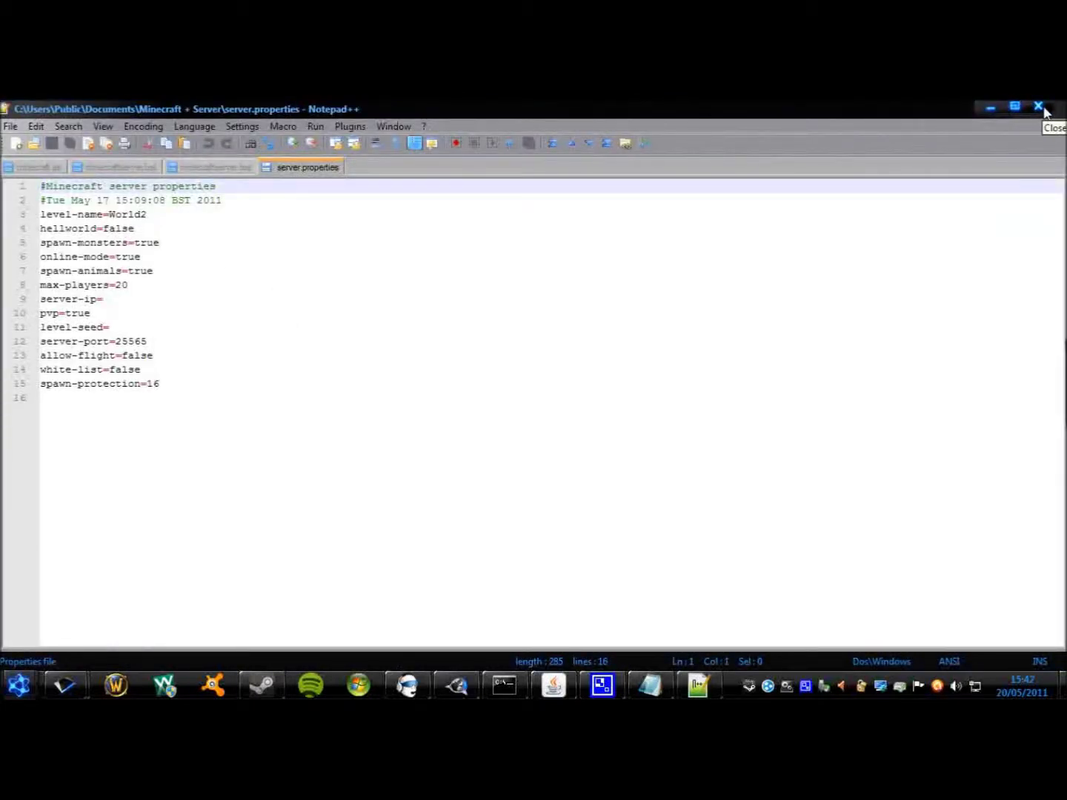
{"action": "left_click", "coordinate": [1039, 108]}
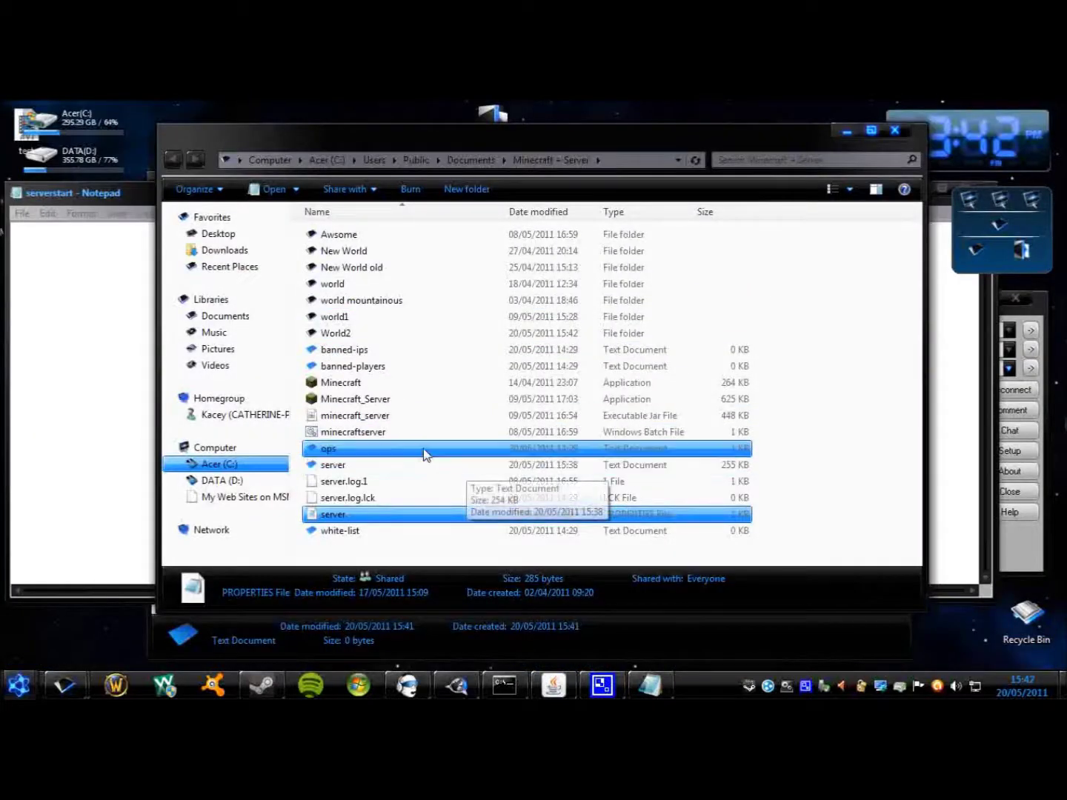
Copy both lines of minecraftserver.bat from Notepad++ and paste them into the serverstart document in Notepad
{"action": "right_click", "coordinate": [379, 437]}
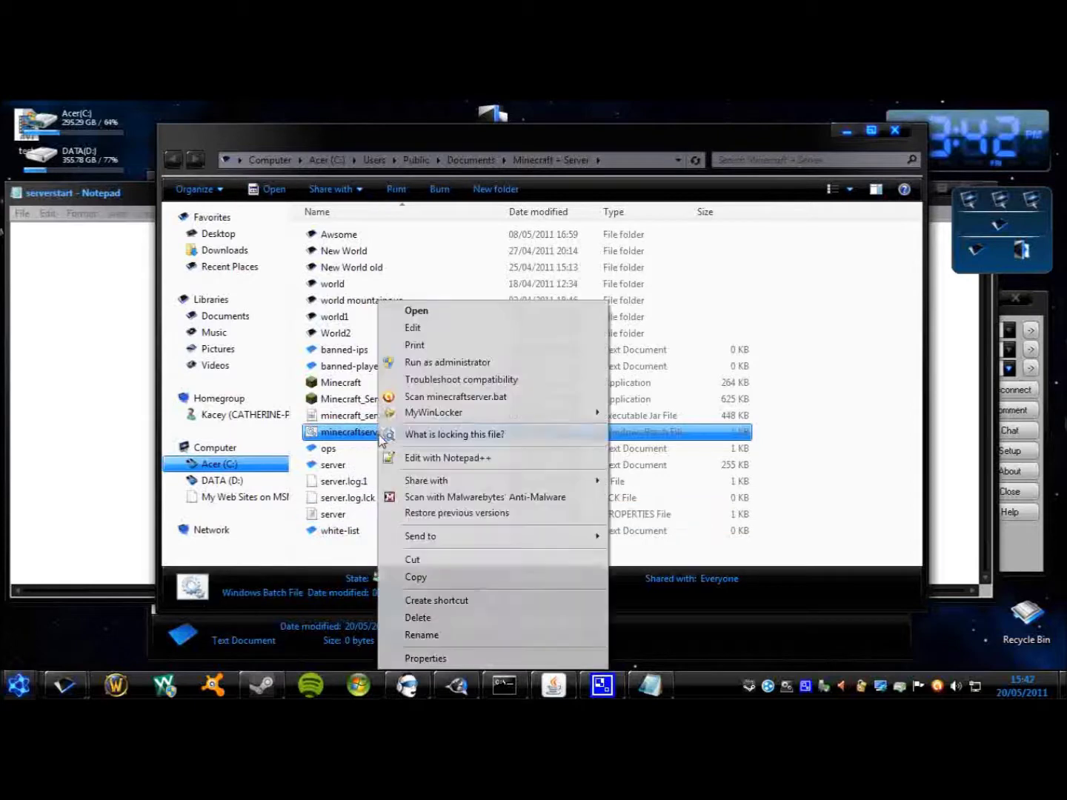
{"action": "left_click", "coordinate": [476, 459]}
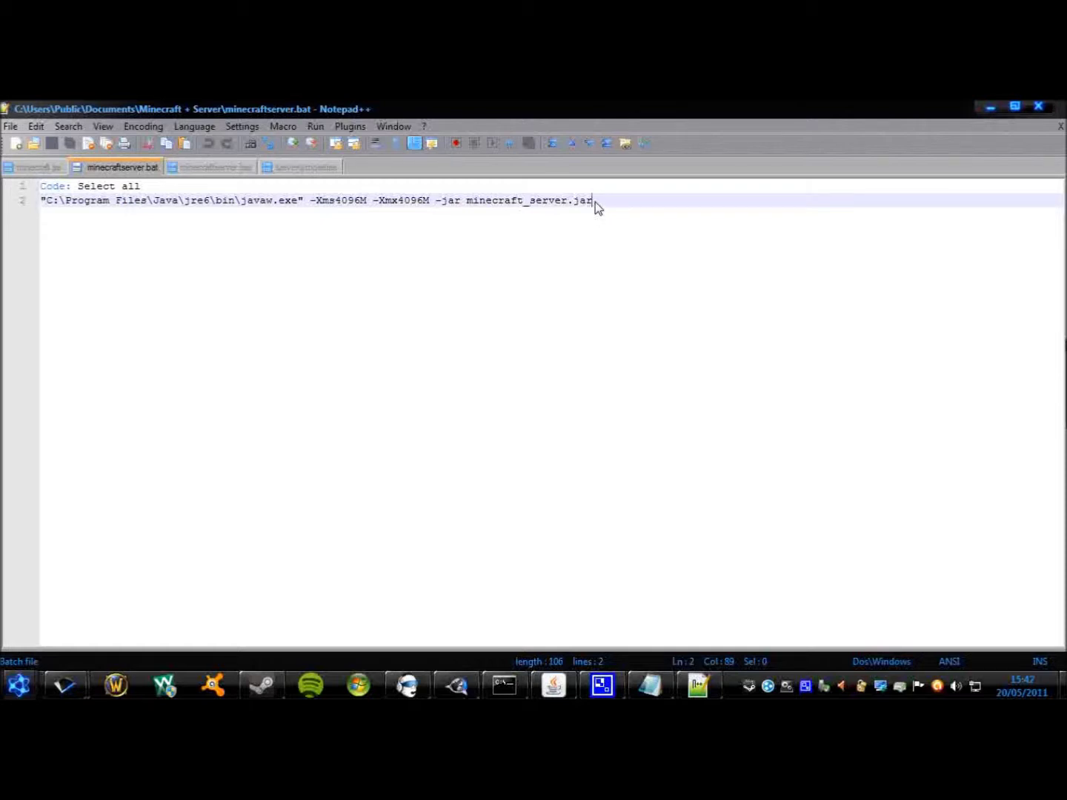
{"action": "left_click", "coordinate": [33, 189], "text": "shift"}
{"action": "key", "text": "ctrl+c"}
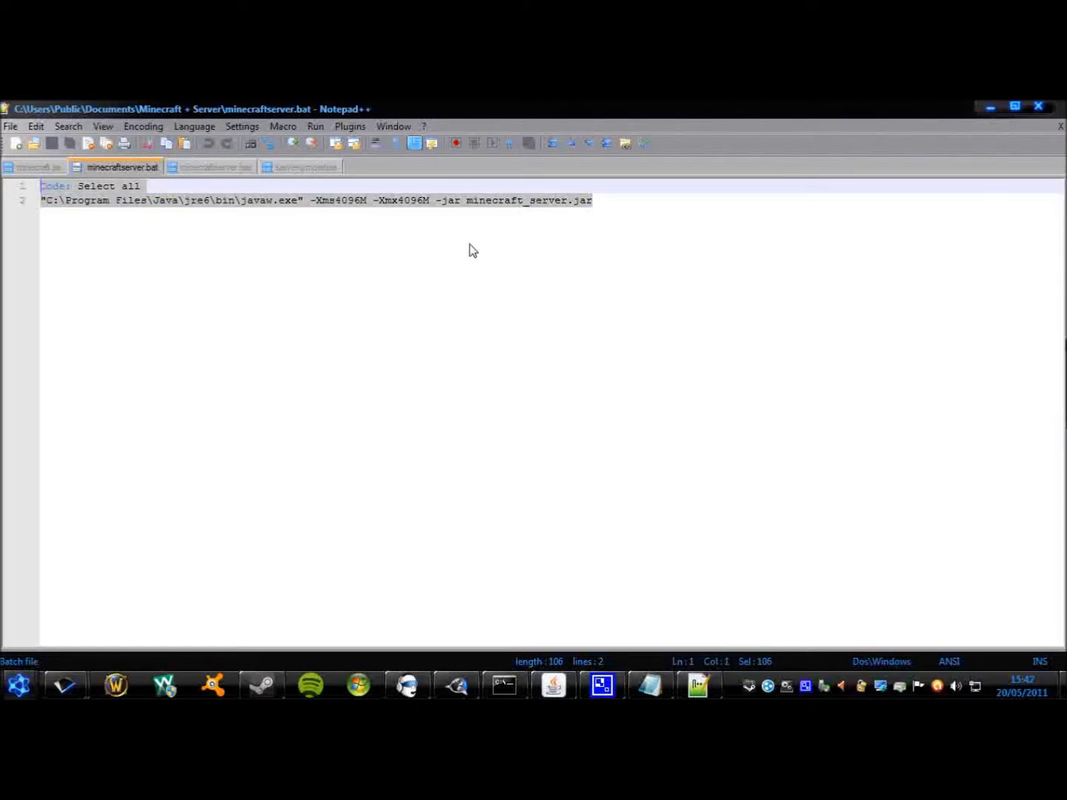
{"action": "left_click", "coordinate": [990, 108]}
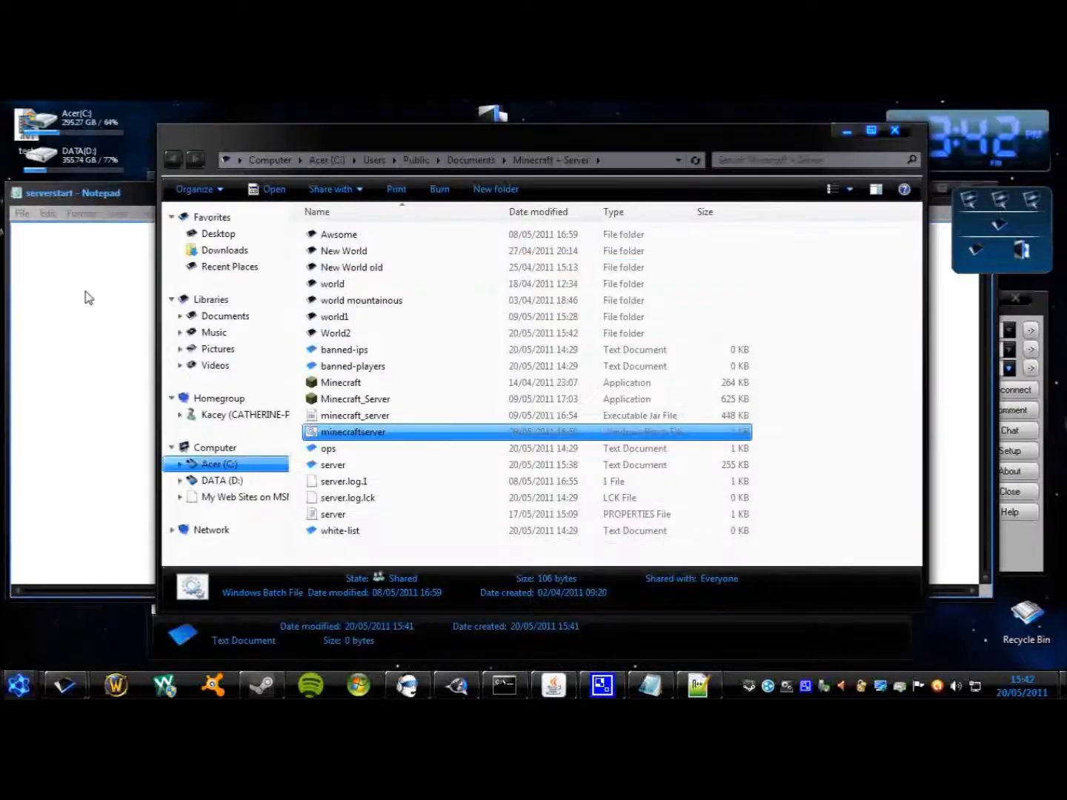
{"action": "left_click", "coordinate": [88, 298]}
{"action": "key", "text": "ctrl+v"}
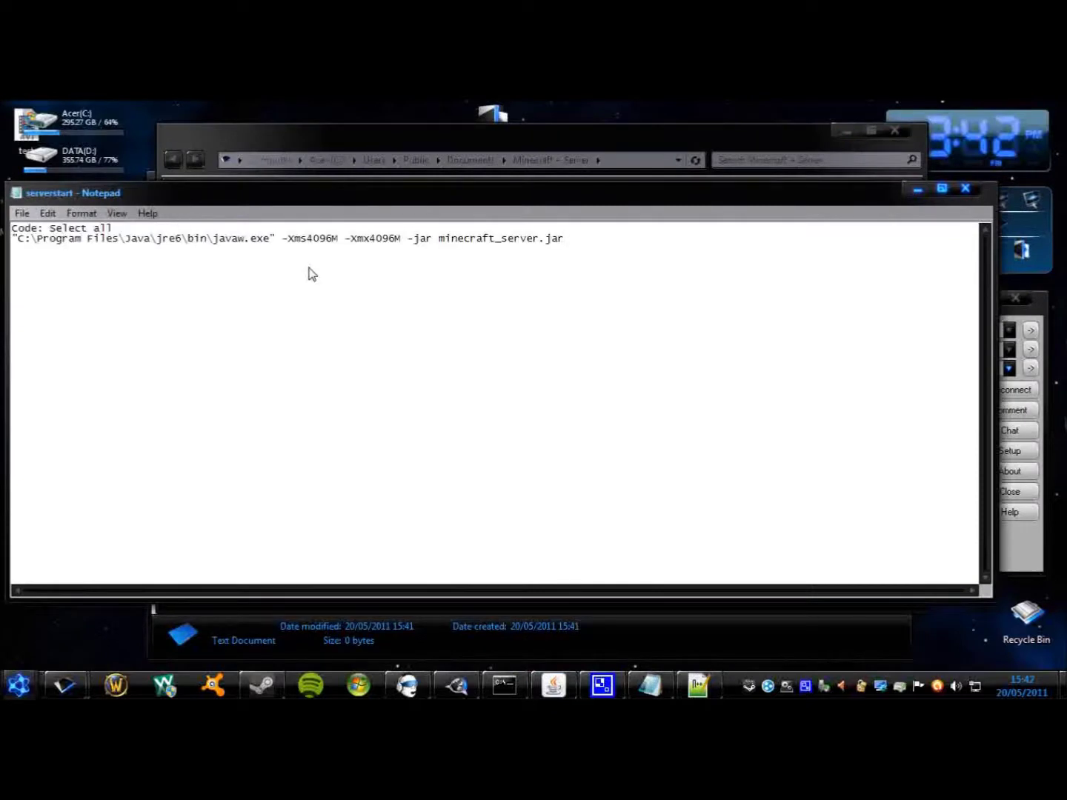
Insert "(x86)" after "Program Files" in the Java path of the launch line
{"action": "left_click_drag", "start_coordinate": [271, 244], "coordinate": [11, 242]}
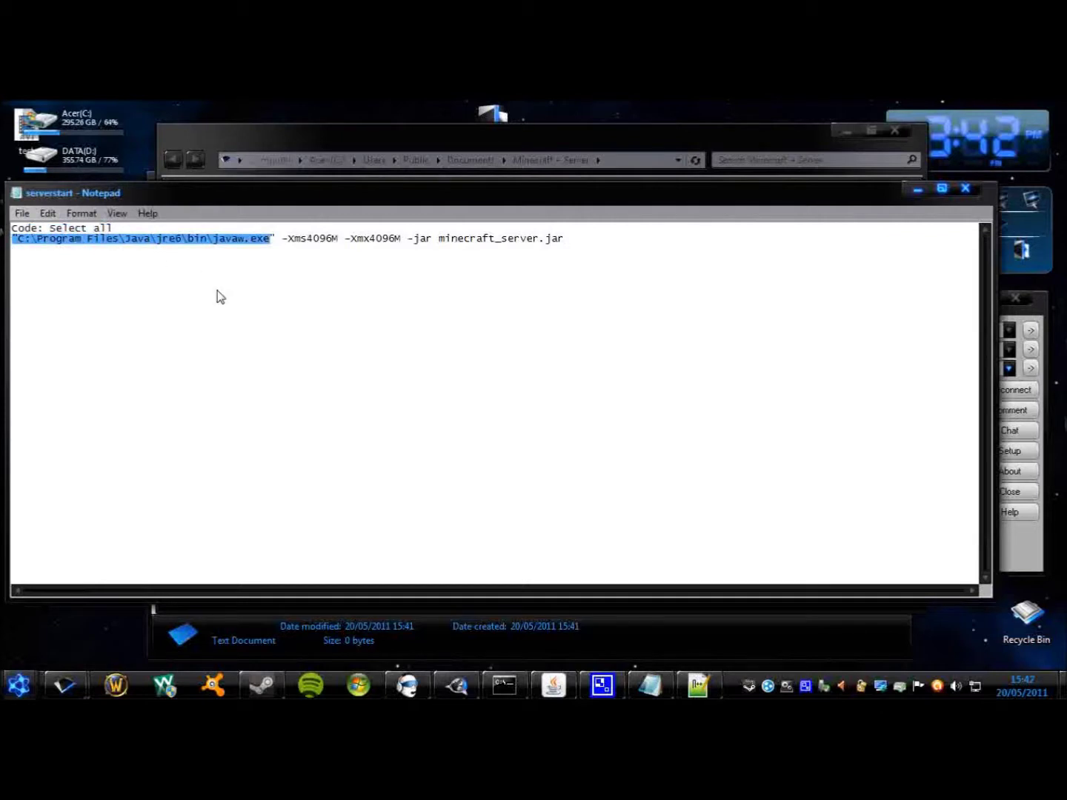
{"action": "left_click", "coordinate": [262, 314]}
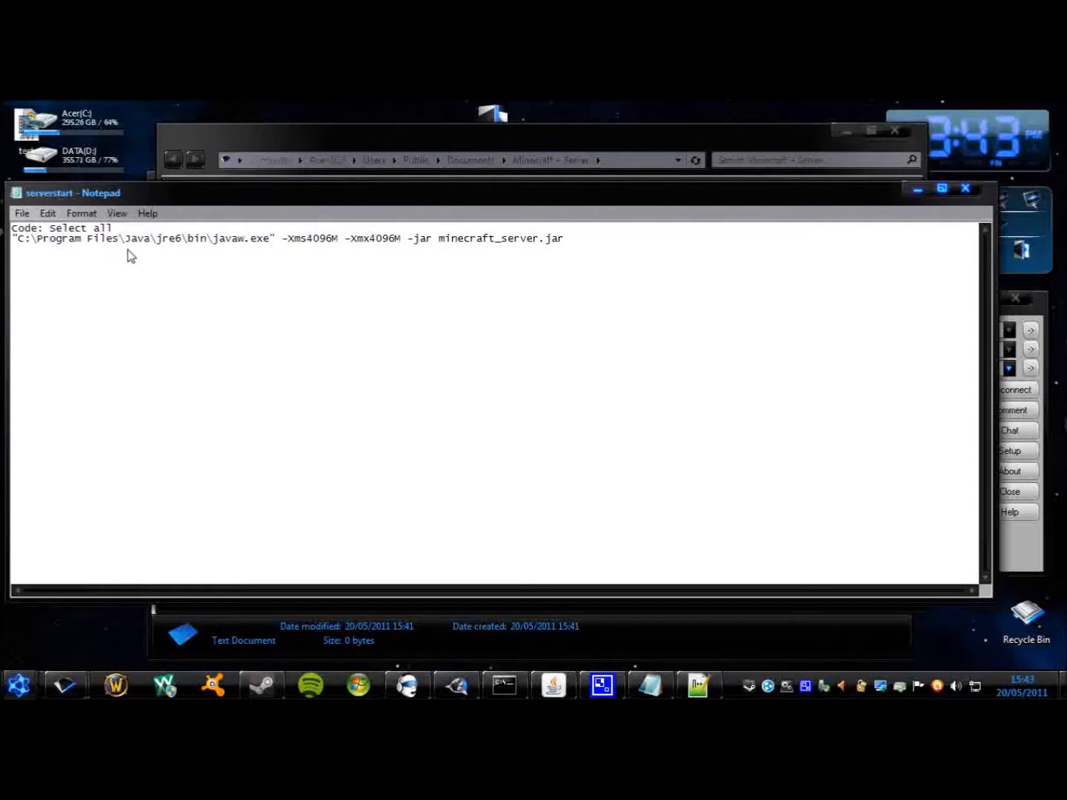
{"action": "type", "text": "("}
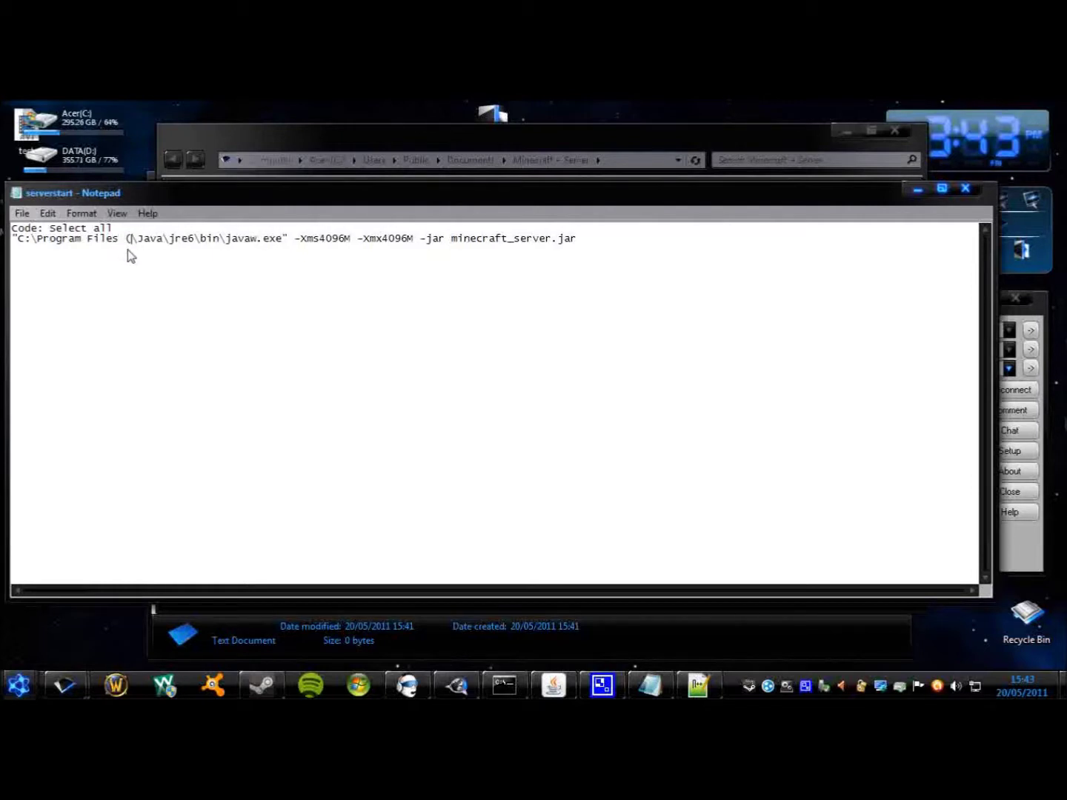
{"action": "type", "text": "86)"}
{"action": "key", "text": "BackSpace"}
{"action": "key", "text": "BackSpace"}
{"action": "key", "text": "BackSpace"}
{"action": "key", "text": "BackSpace"}
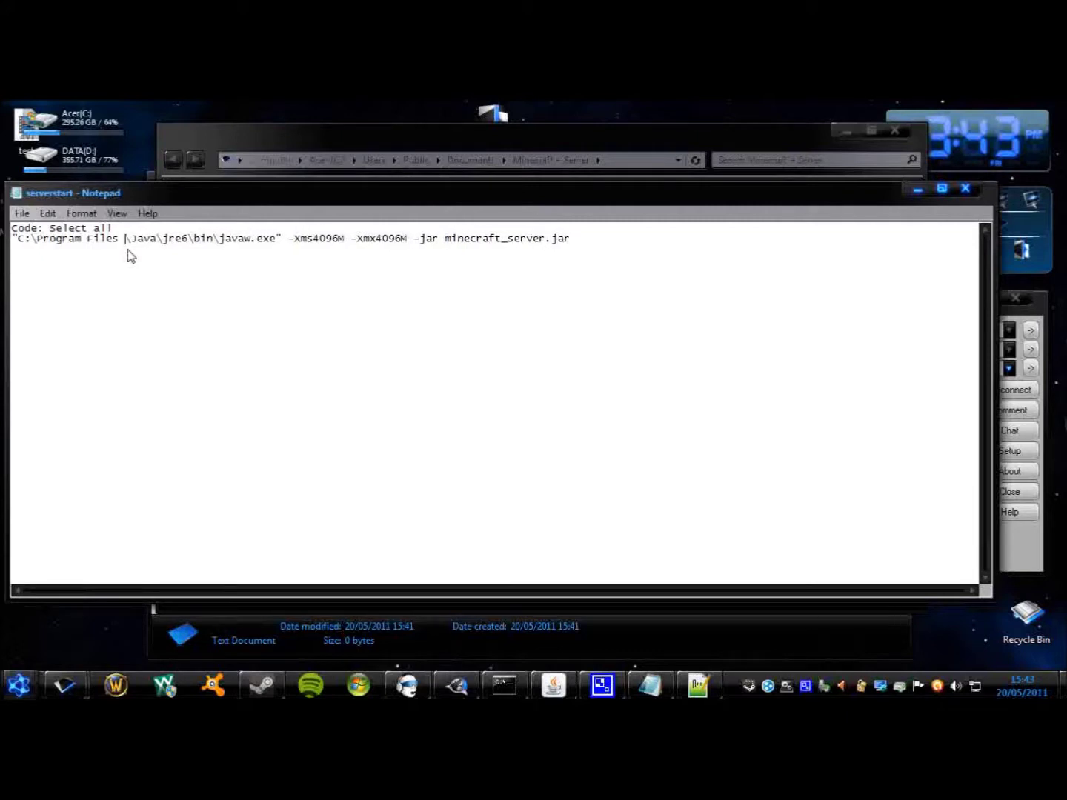
{"action": "type", "text": "(x86)"}
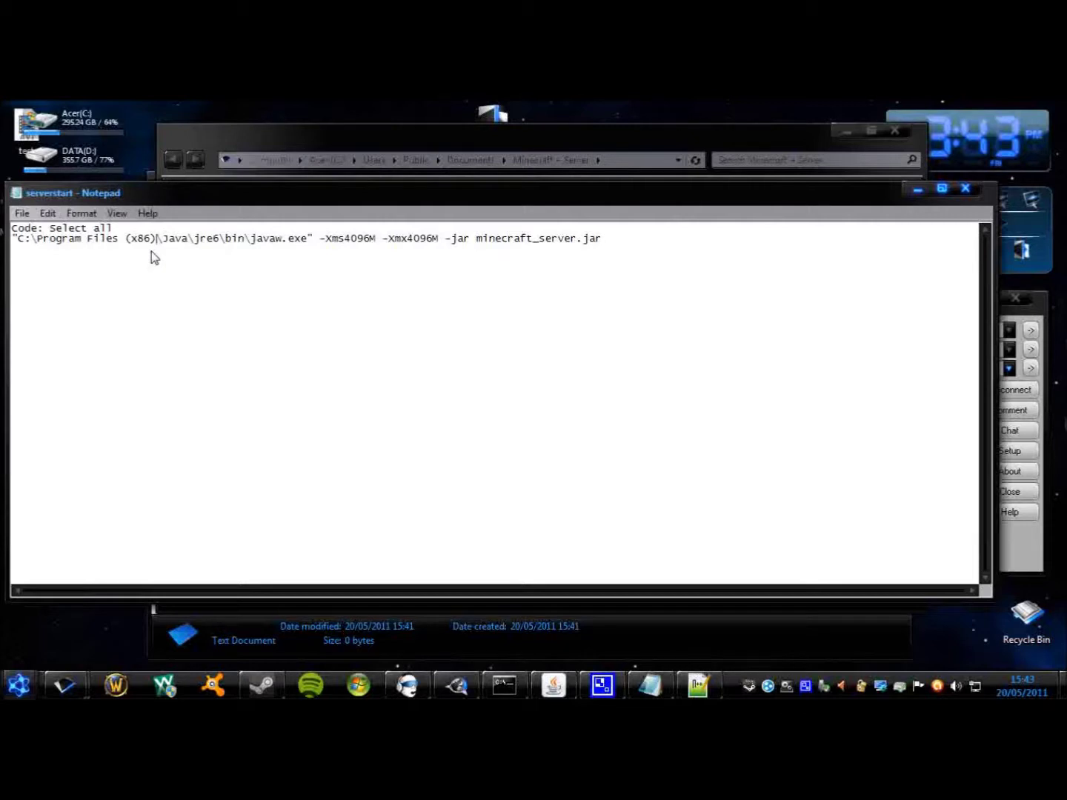
Remove "(x86)" and the space before it from the Java path in the launch line
{"action": "left_click_drag", "start_coordinate": [343, 242], "coordinate": [433, 243]}
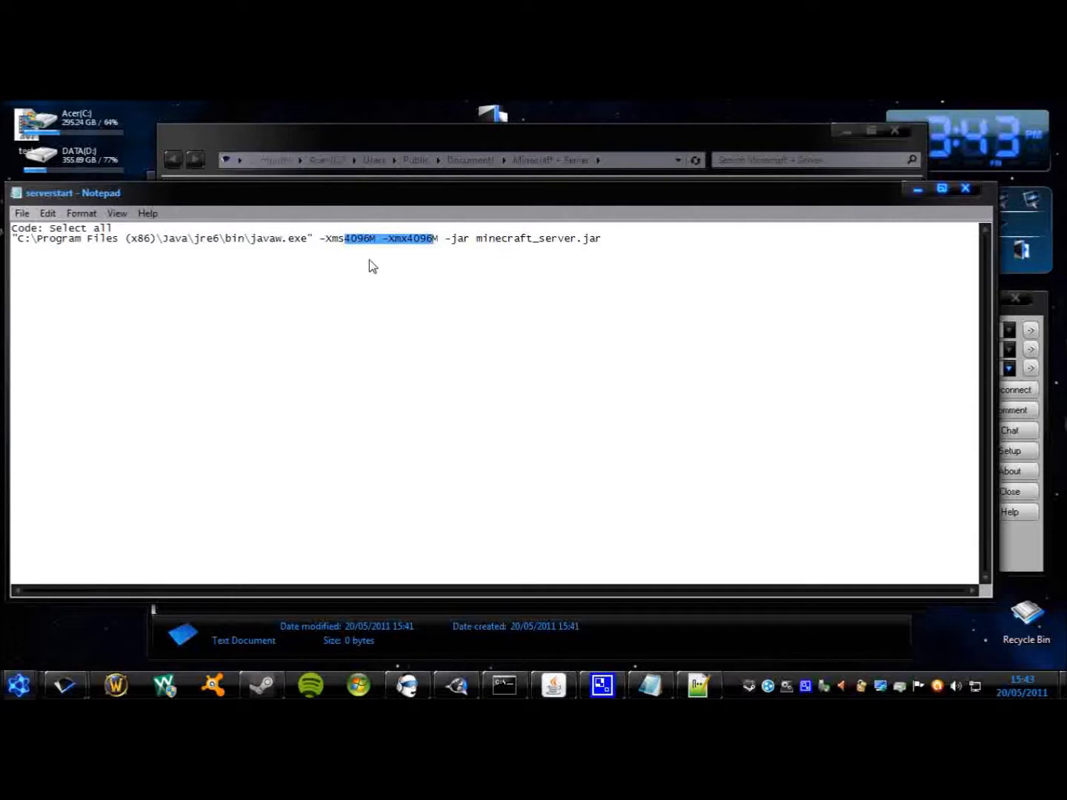
{"action": "left_click", "coordinate": [135, 268]}
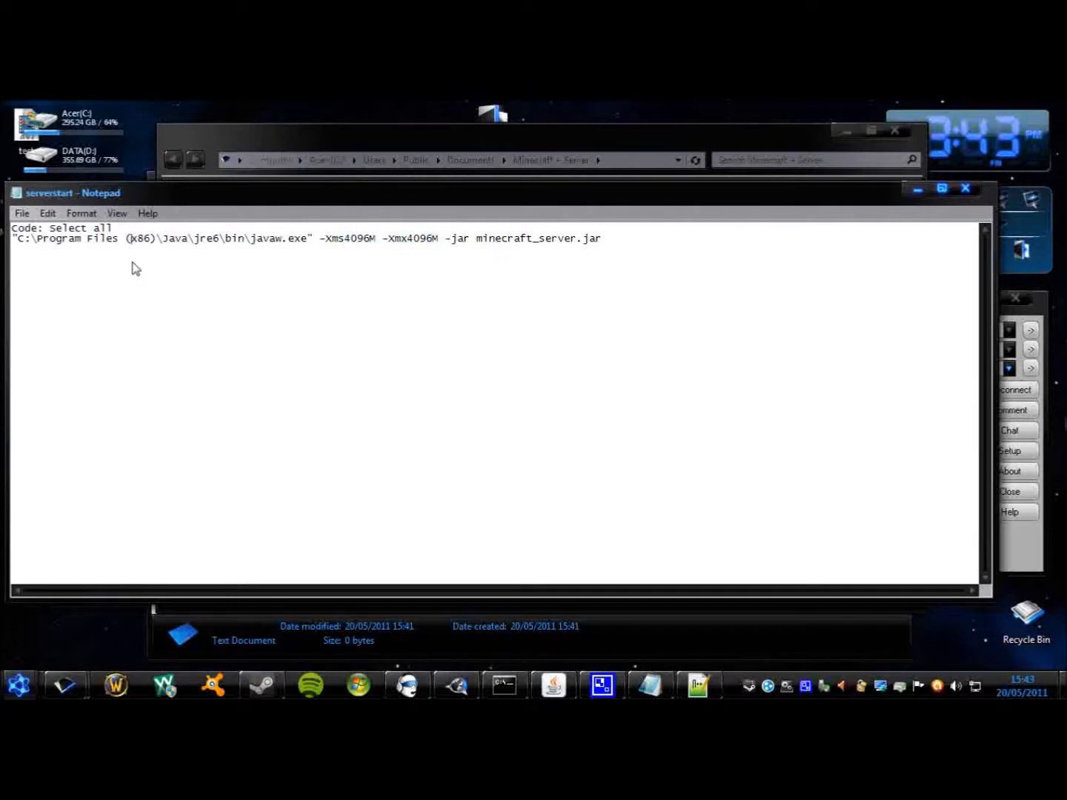
{"action": "left_click_drag", "start_coordinate": [123, 241], "coordinate": [307, 243]}
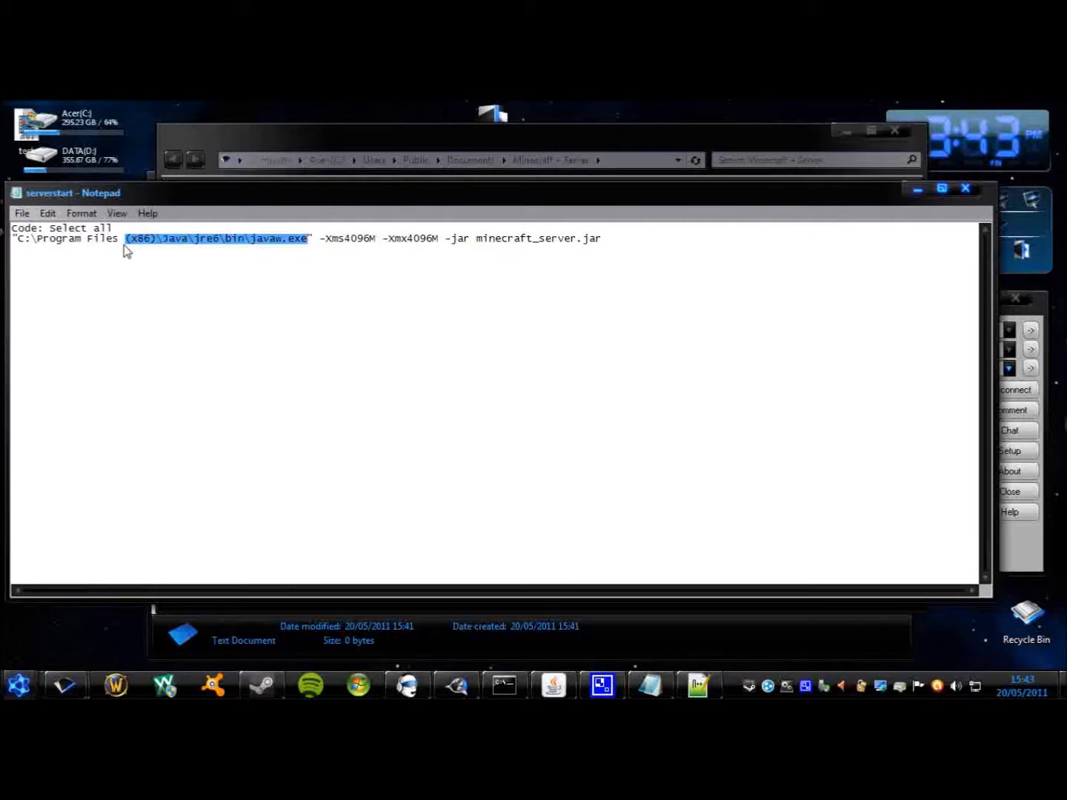
{"action": "left_click_drag", "start_coordinate": [156, 244], "coordinate": [123, 248]}
{"action": "key", "text": "BackSpace"}
{"action": "key", "text": "BackSpace"}
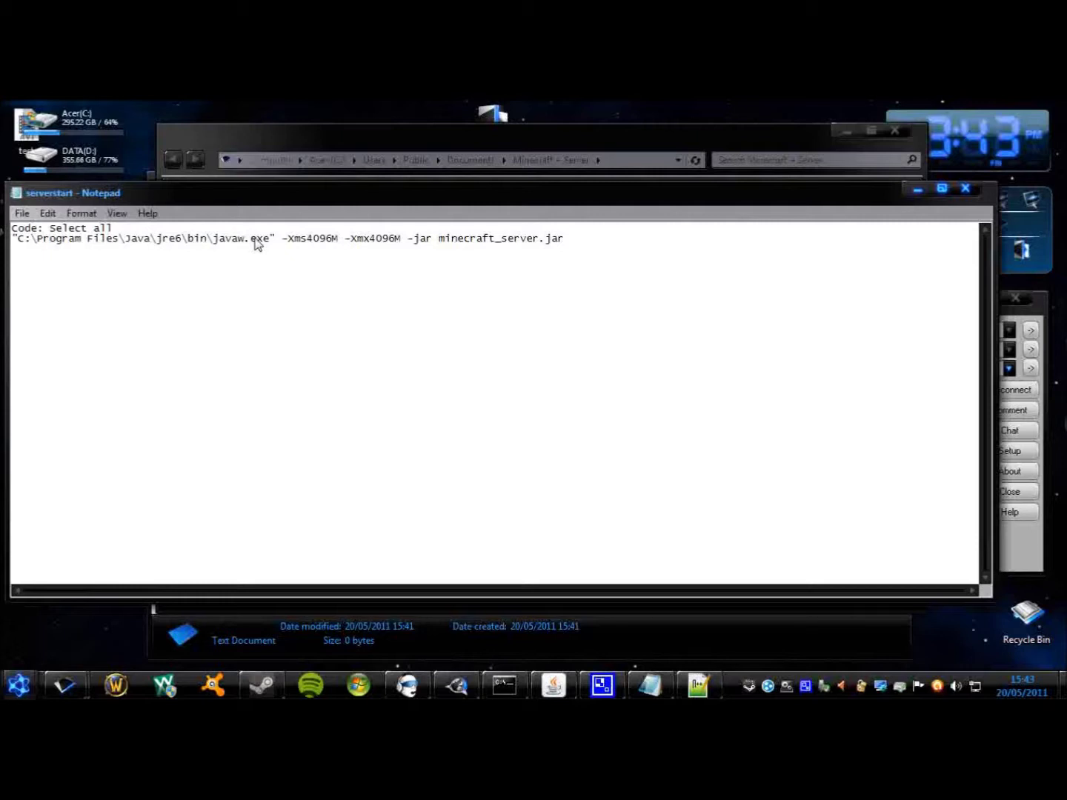
Copy the quoted javaw.exe path in the launch line and replace it with "Java-"
{"action": "left_click_drag", "start_coordinate": [277, 245], "coordinate": [13, 248]}
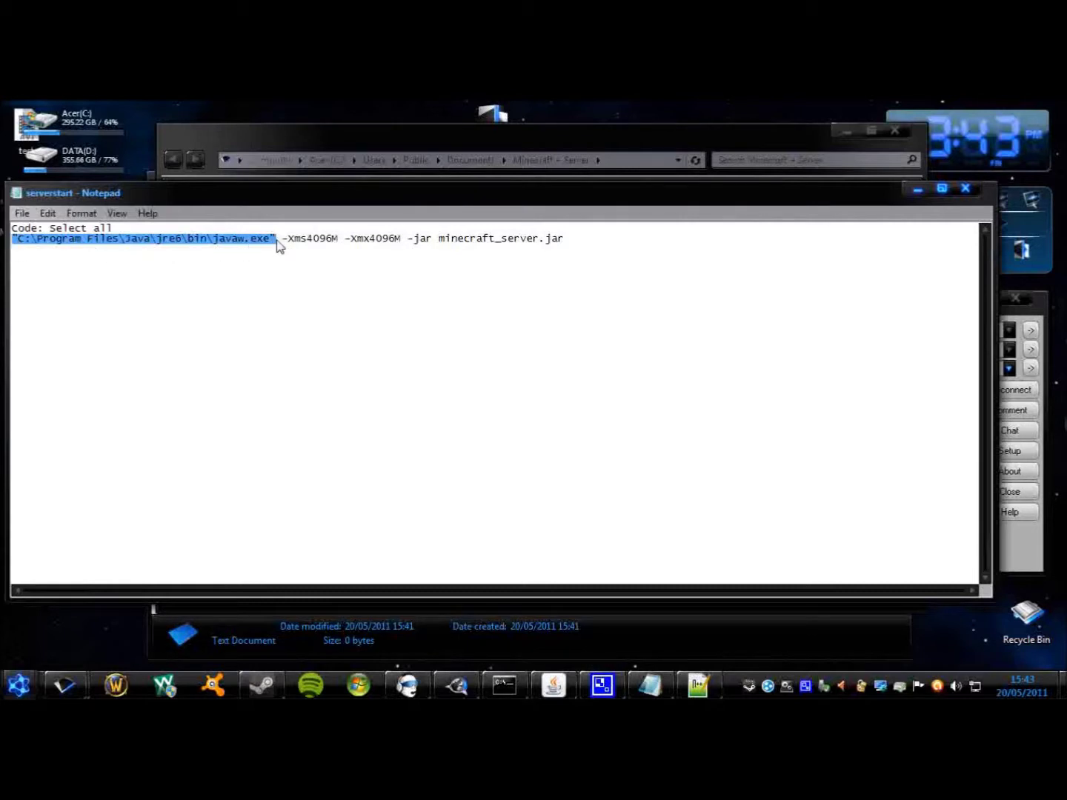
{"action": "left_click", "coordinate": [170, 261]}
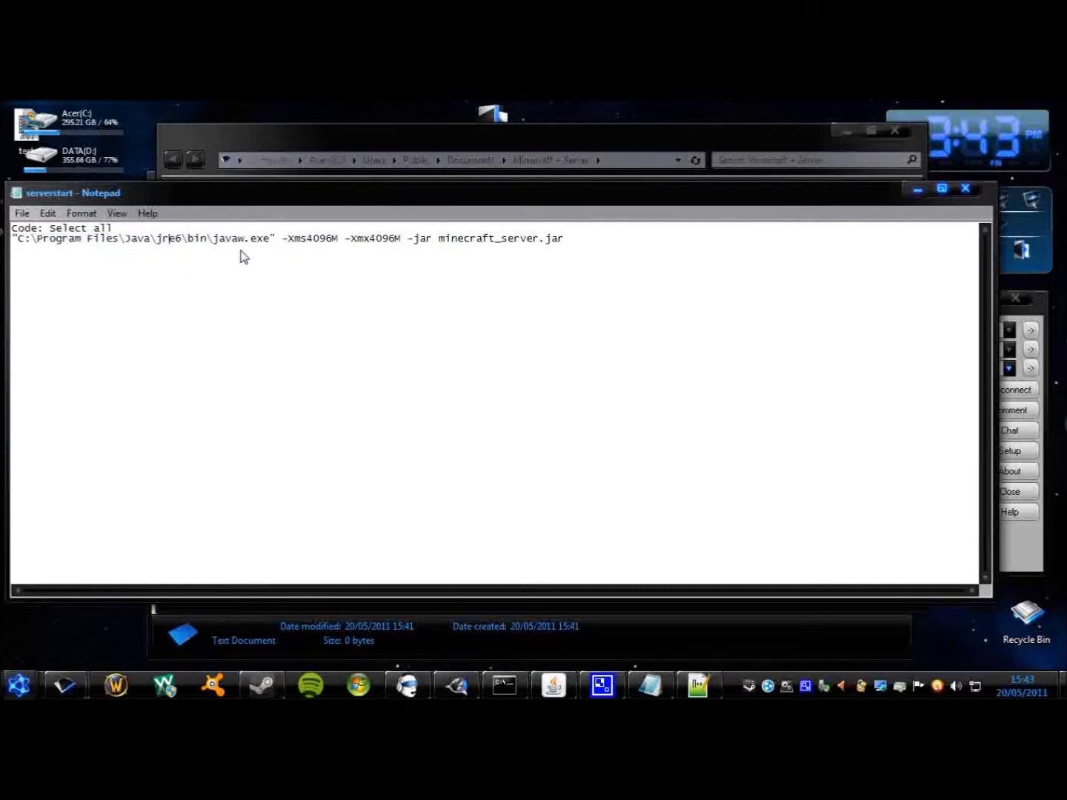
{"action": "left_click_drag", "start_coordinate": [275, 239], "coordinate": [17, 254]}
{"action": "key", "text": "ctrl+c"}
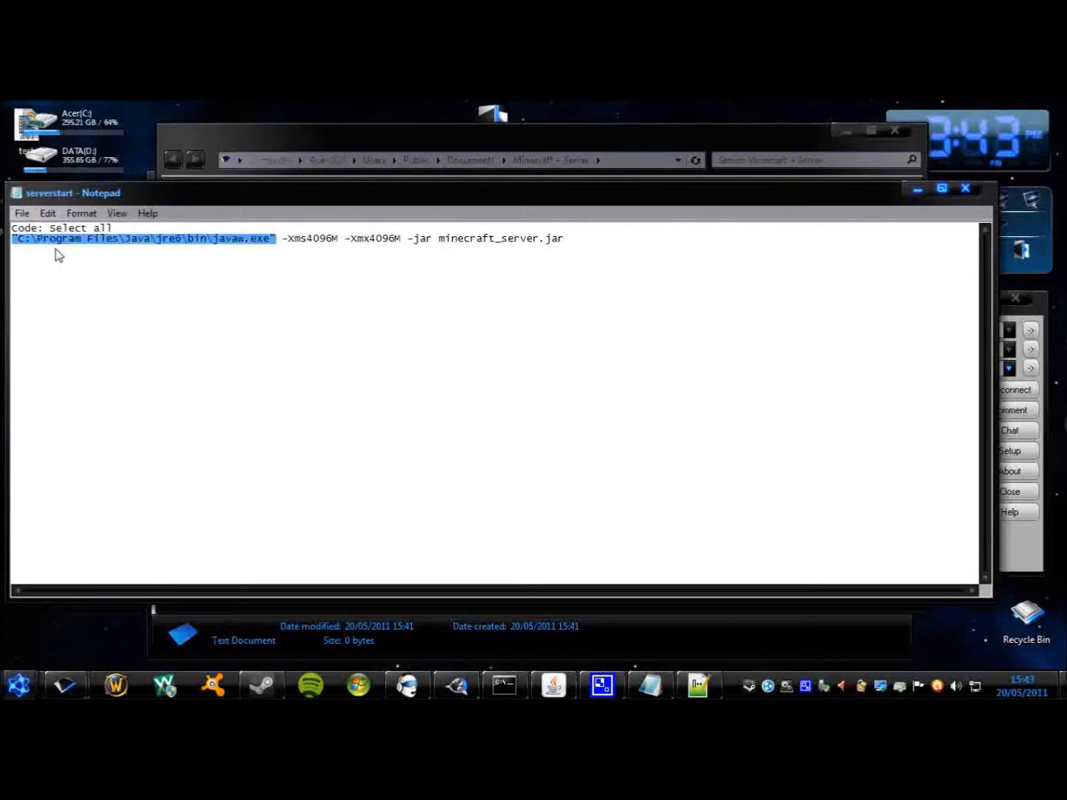
{"action": "key", "text": "BackSpace"}
{"action": "type", "text": "Java"}
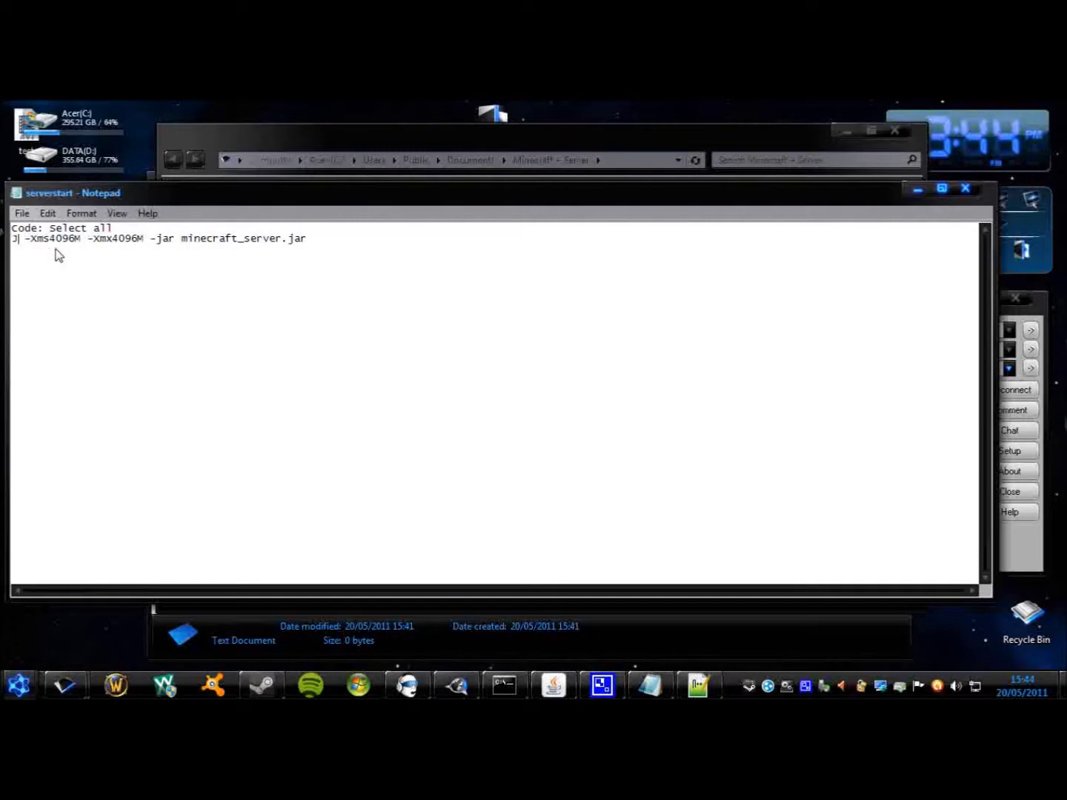
{"action": "type", "text": "-"}
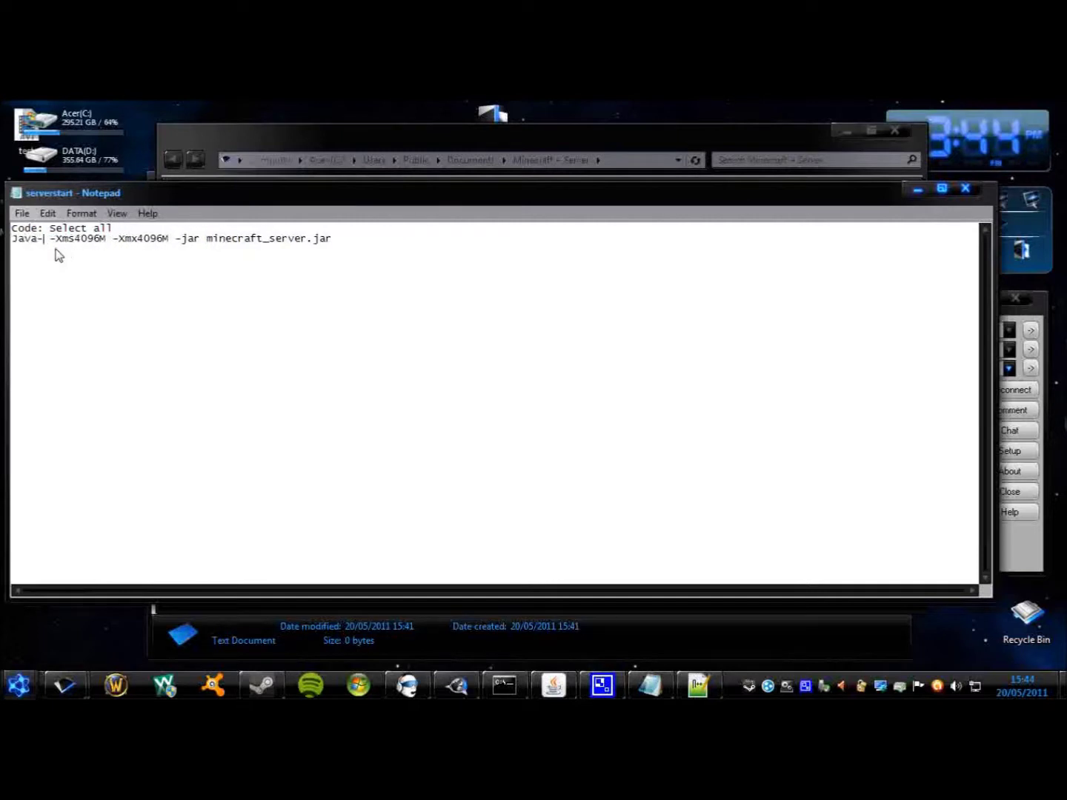
Change the start of the launch line to "-Java" and replace that with the copied javaw.exe path
{"action": "key", "text": "Left"}
{"action": "key", "text": "BackSpace"}
{"action": "key", "text": "BackSpace"}
{"action": "key", "text": "BackSpace"}
{"action": "key", "text": "BackSpace"}
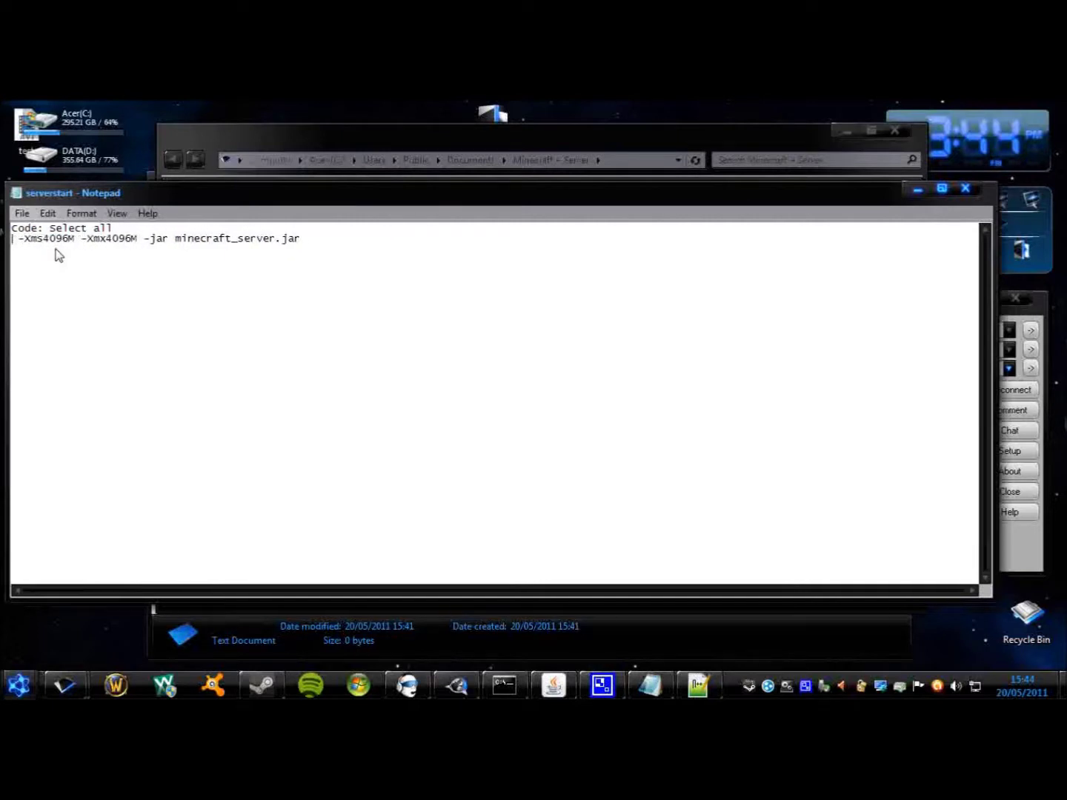
{"action": "type", "text": "Java"}
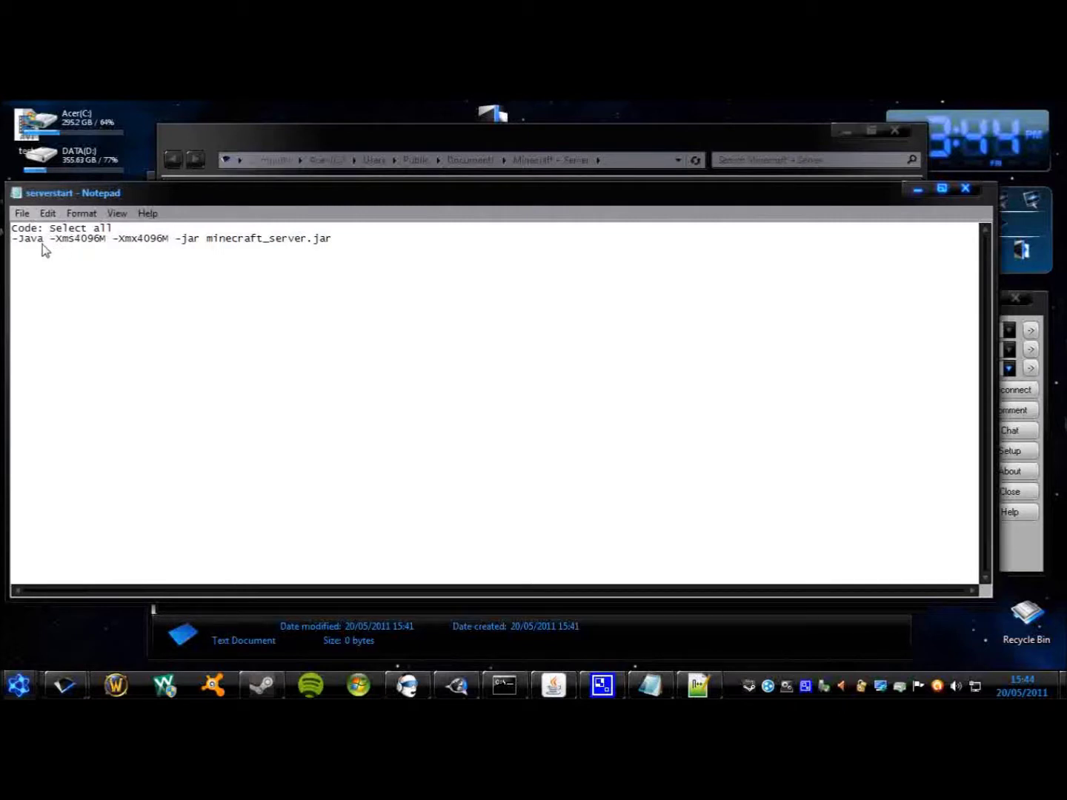
{"action": "left_click_drag", "start_coordinate": [43, 244], "coordinate": [8, 248]}
{"action": "key", "text": "ctrl+v"}
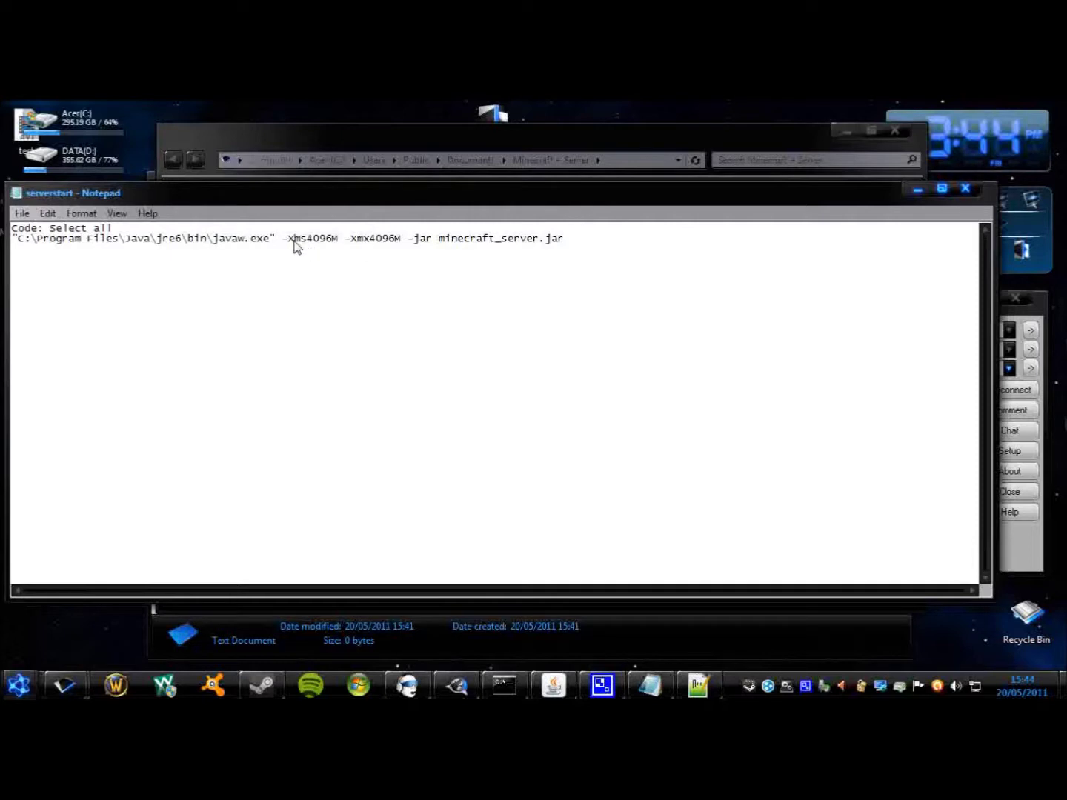
Set the -Xms memory value in the launch line to 1024M
{"action": "left_click_drag", "start_coordinate": [283, 240], "coordinate": [403, 241]}
{"action": "left_click", "coordinate": [342, 241]}
{"action": "key", "text": "BackSpace"}
{"action": "key", "text": "BackSpace"}
{"action": "key", "text": "BackSpace"}
{"action": "key", "text": "BackSpace"}
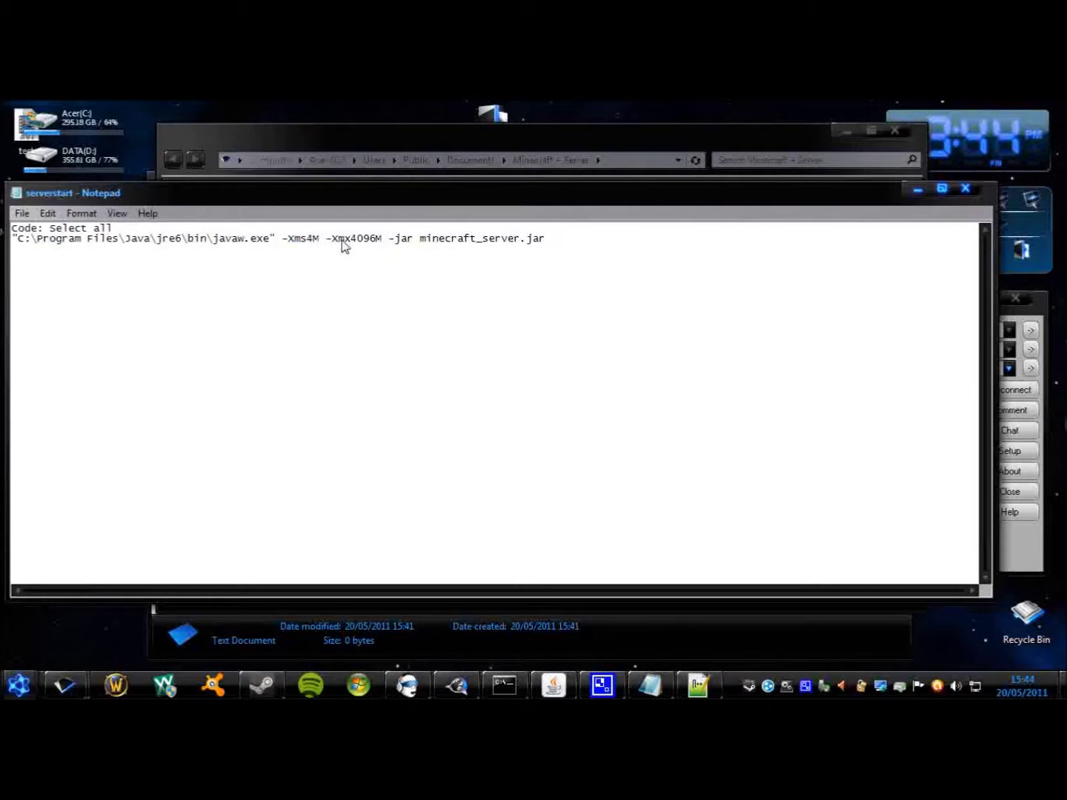
{"action": "type", "text": "1023"}
{"action": "key", "text": "BackSpace"}
{"action": "type", "text": "4"}
Examine the suggested java launch command on the Minecraft download page in Firefox and return to the serverstart document
{"action": "mouse_move", "coordinate": [471, 692]}
{"action": "left_click", "coordinate": [393, 515]}
{"action": "left_click_drag", "start_coordinate": [277, 510], "coordinate": [621, 519]}
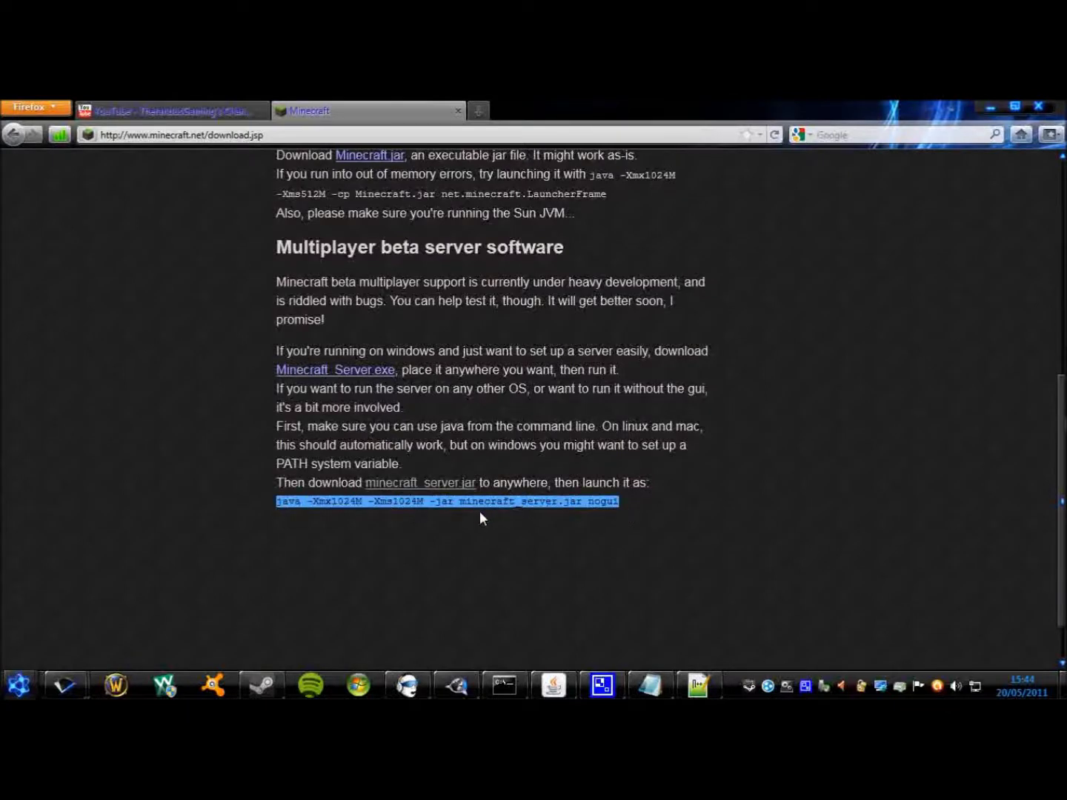
{"action": "left_click", "coordinate": [591, 564]}
{"action": "left_click", "coordinate": [651, 685]}
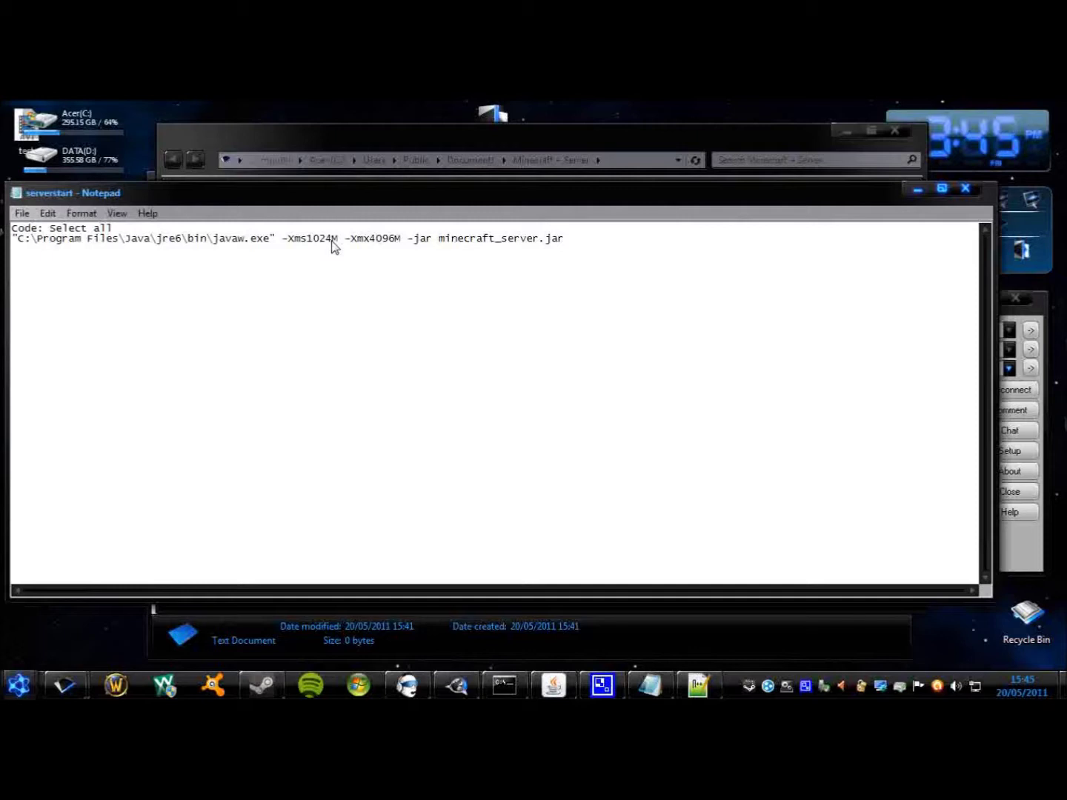
Set the -Xms memory value in the launch line back to 4096M
{"action": "left_click_drag", "start_coordinate": [332, 240], "coordinate": [309, 241]}
{"action": "type", "text": "4096"}
Compare the jar name at the end of the launch line with the jar file in the "minecraft server" folder
{"action": "mouse_move", "coordinate": [569, 239]}
{"action": "left_mouse_down"}
{"action": "mouse_move", "coordinate": [412, 239]}
{"action": "mouse_move", "coordinate": [564, 242]}
{"action": "mouse_move", "coordinate": [581, 254]}
{"action": "left_mouse_up"}
{"action": "left_click_drag", "start_coordinate": [548, 193], "coordinate": [636, 230]}
{"action": "left_click", "coordinate": [846, 130]}
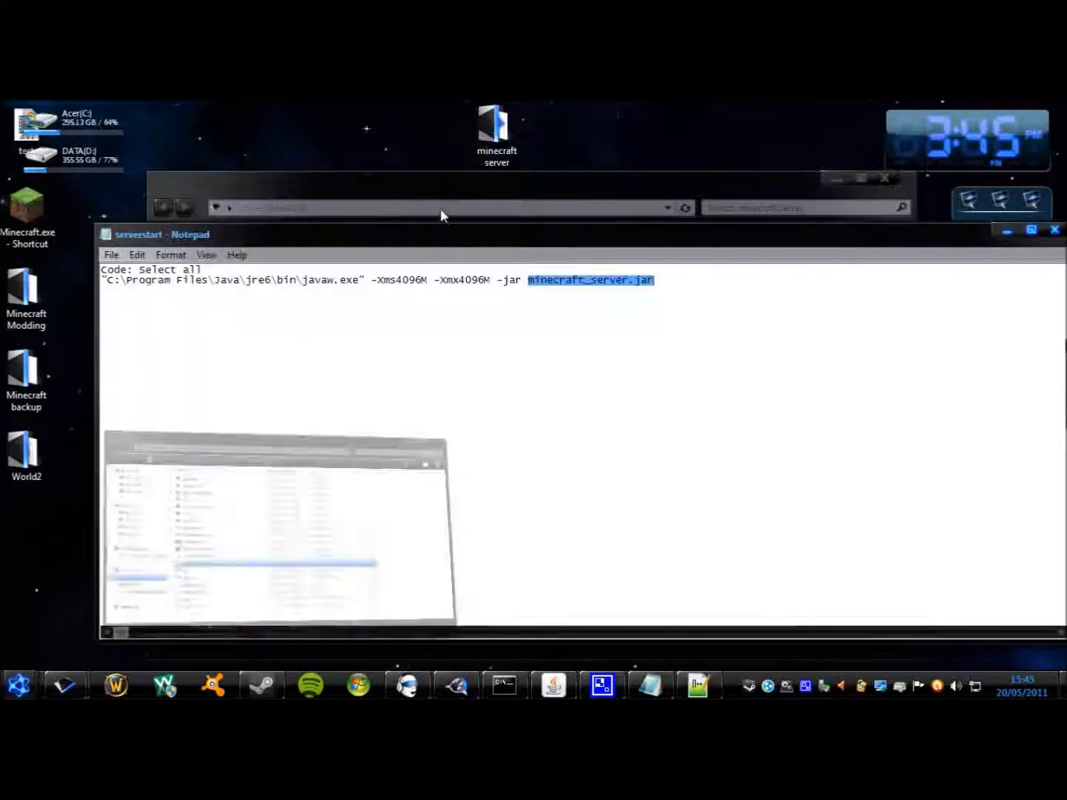
{"action": "left_click", "coordinate": [348, 283]}
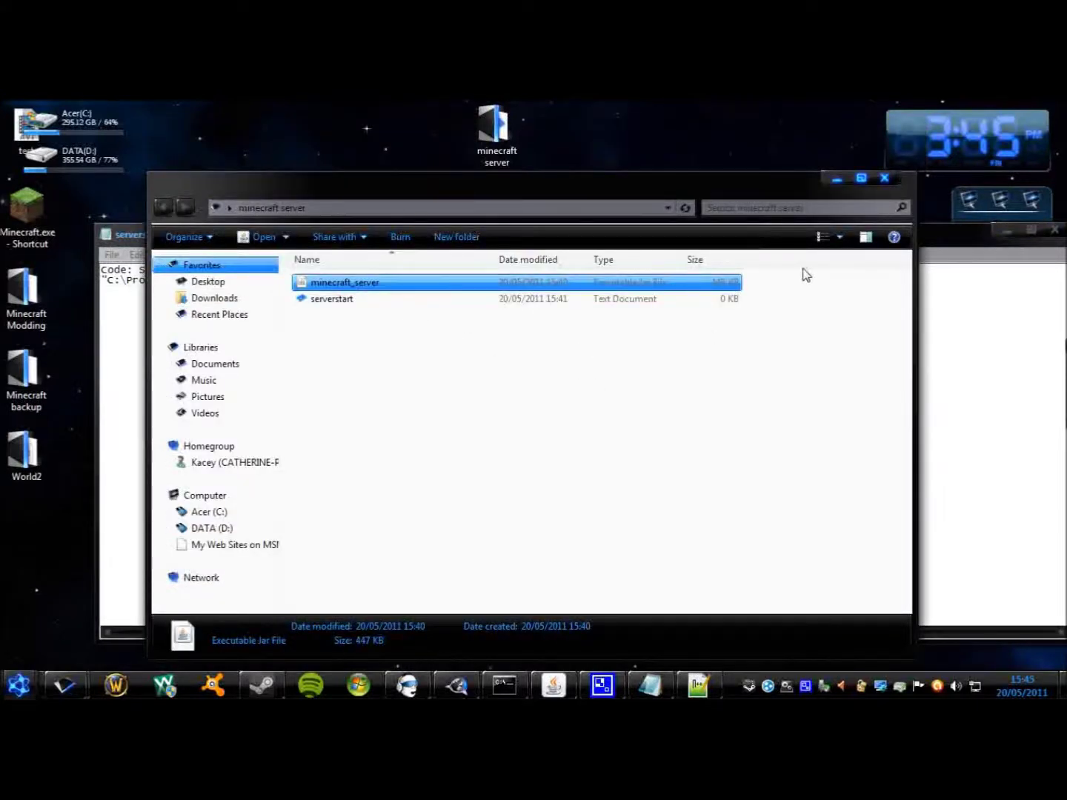
{"action": "left_click", "coordinate": [835, 178]}
Close the serverstart document and save its changes
{"action": "left_click_drag", "start_coordinate": [679, 241], "coordinate": [661, 214]}
{"action": "left_click_drag", "start_coordinate": [173, 240], "coordinate": [74, 247]}
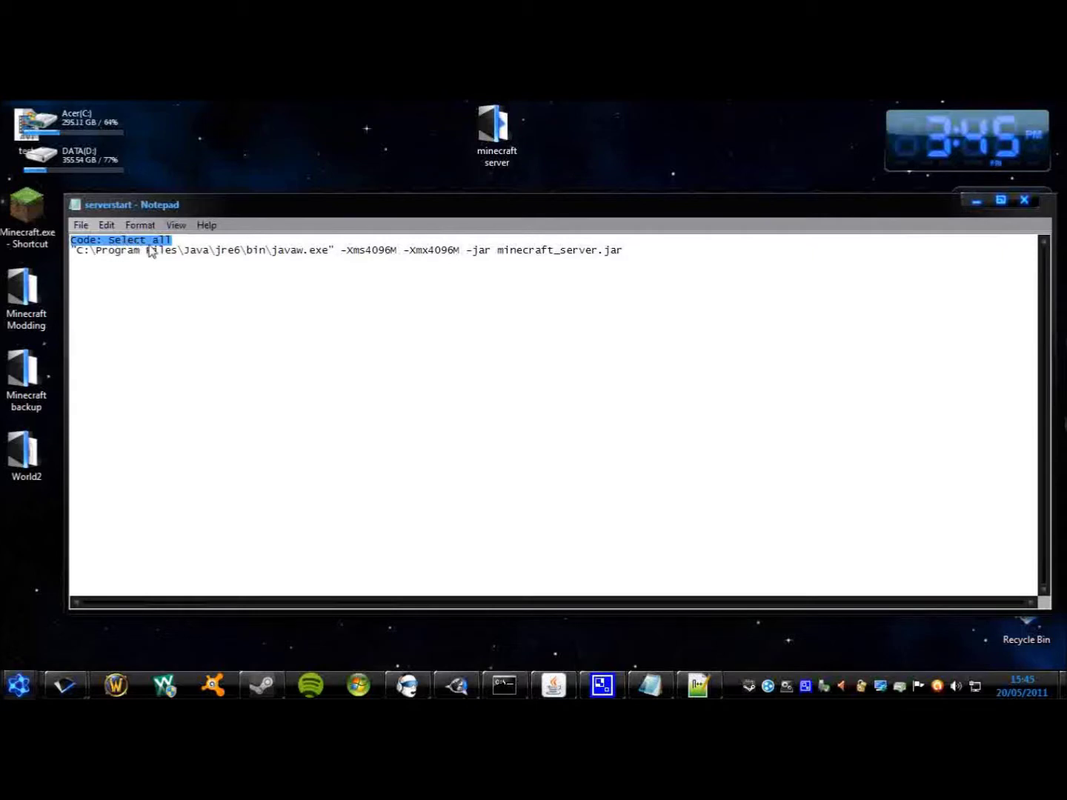
{"action": "left_click", "coordinate": [1025, 201]}
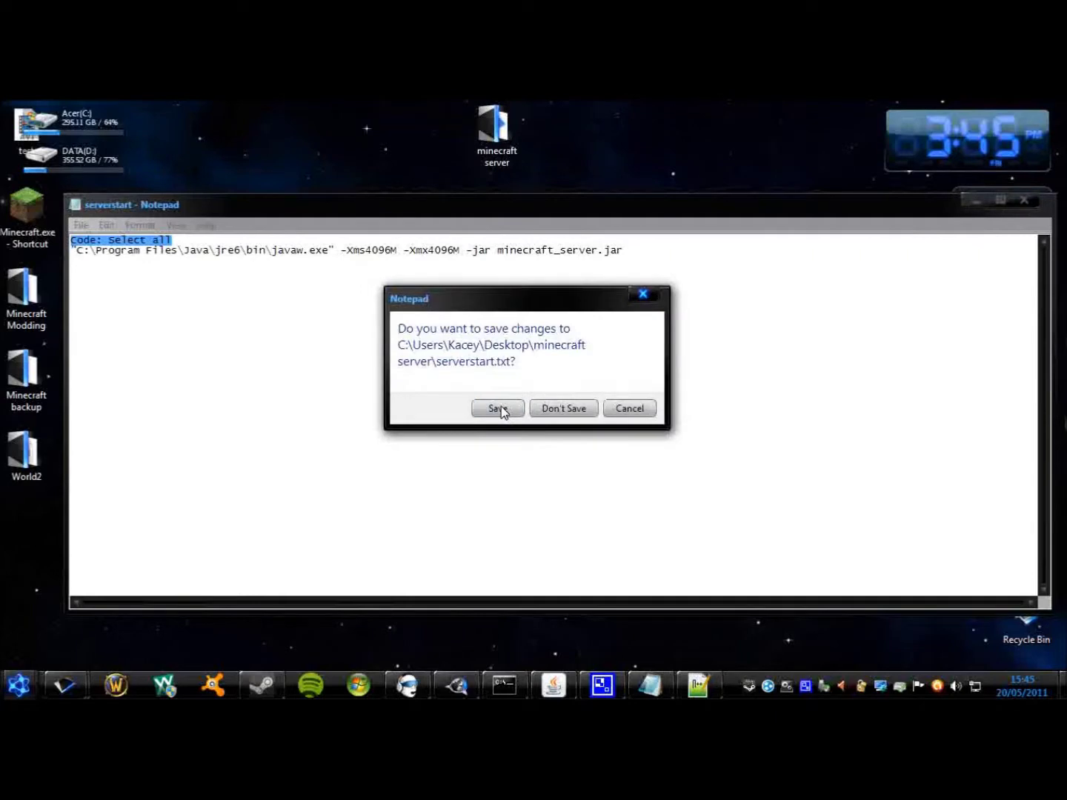
{"action": "left_click", "coordinate": [501, 406]}
Open the "minecraft server" folder from the desktop and select the serverstart text document
{"action": "double_click", "coordinate": [501, 127]}
{"action": "left_click", "coordinate": [336, 298], "text": "shift"}
{"action": "left_click", "coordinate": [337, 300]}
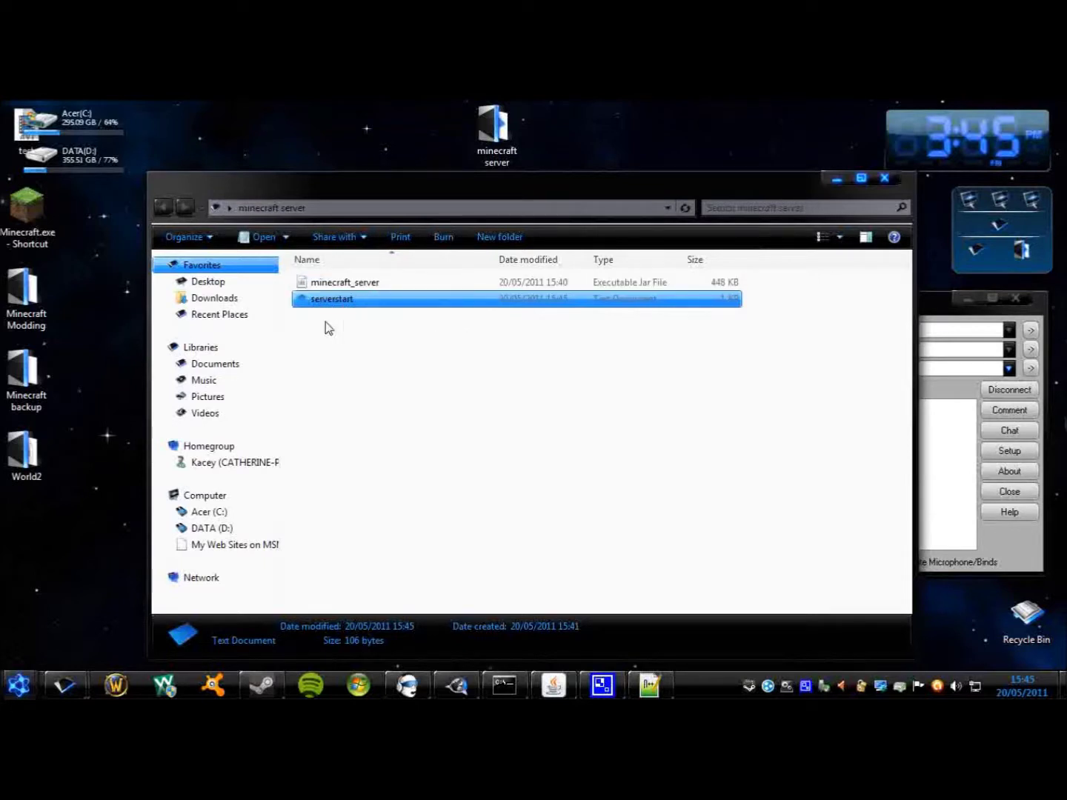
Turn off "Hide extensions for known file types" in the folder options and apply the change
{"action": "left_click", "coordinate": [206, 238]}
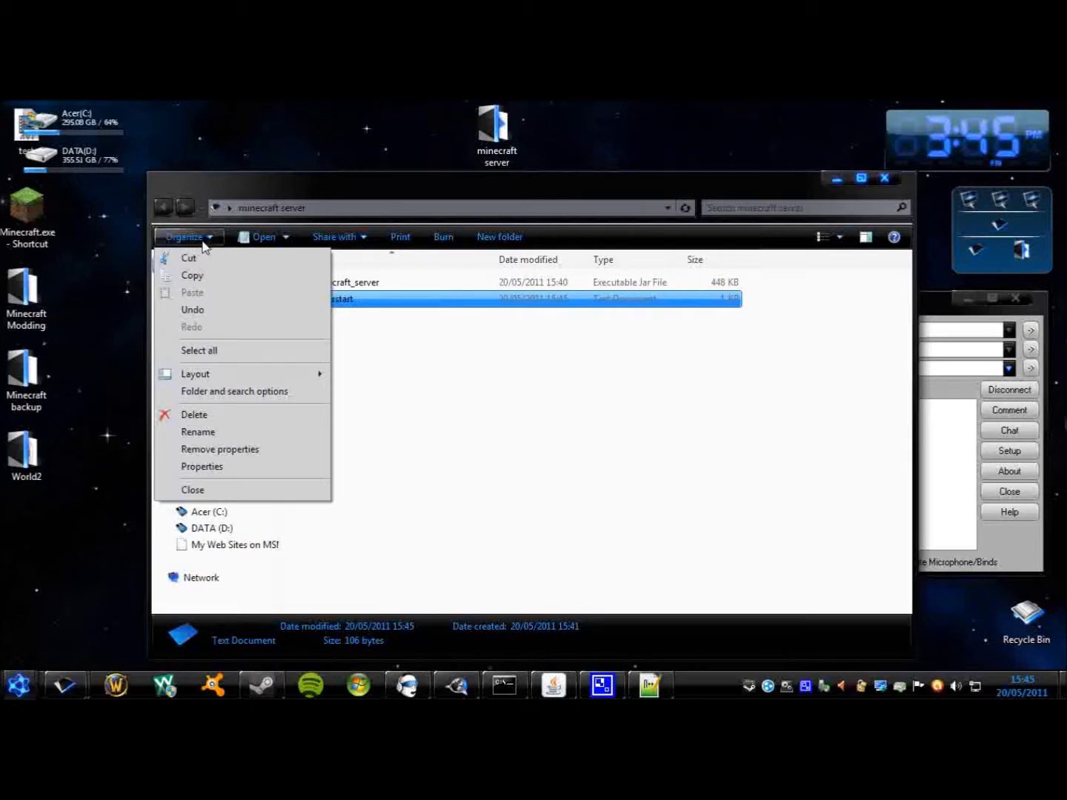
{"action": "left_click", "coordinate": [234, 391]}
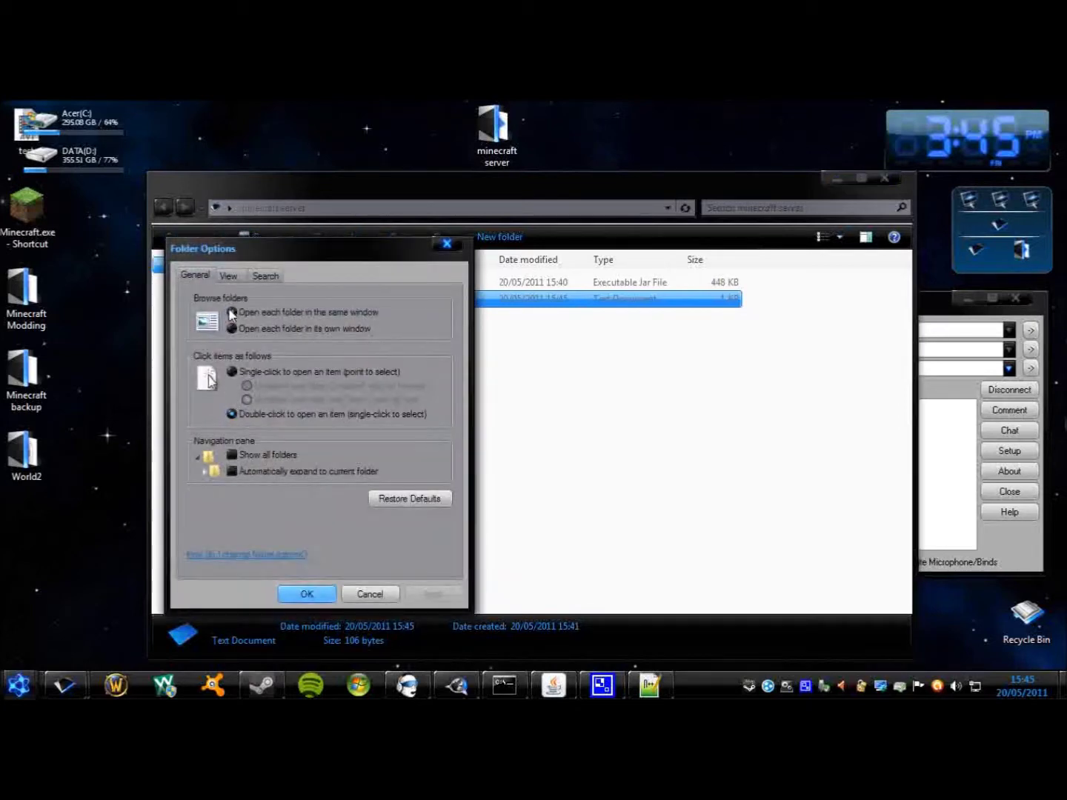
{"action": "left_click", "coordinate": [234, 277]}
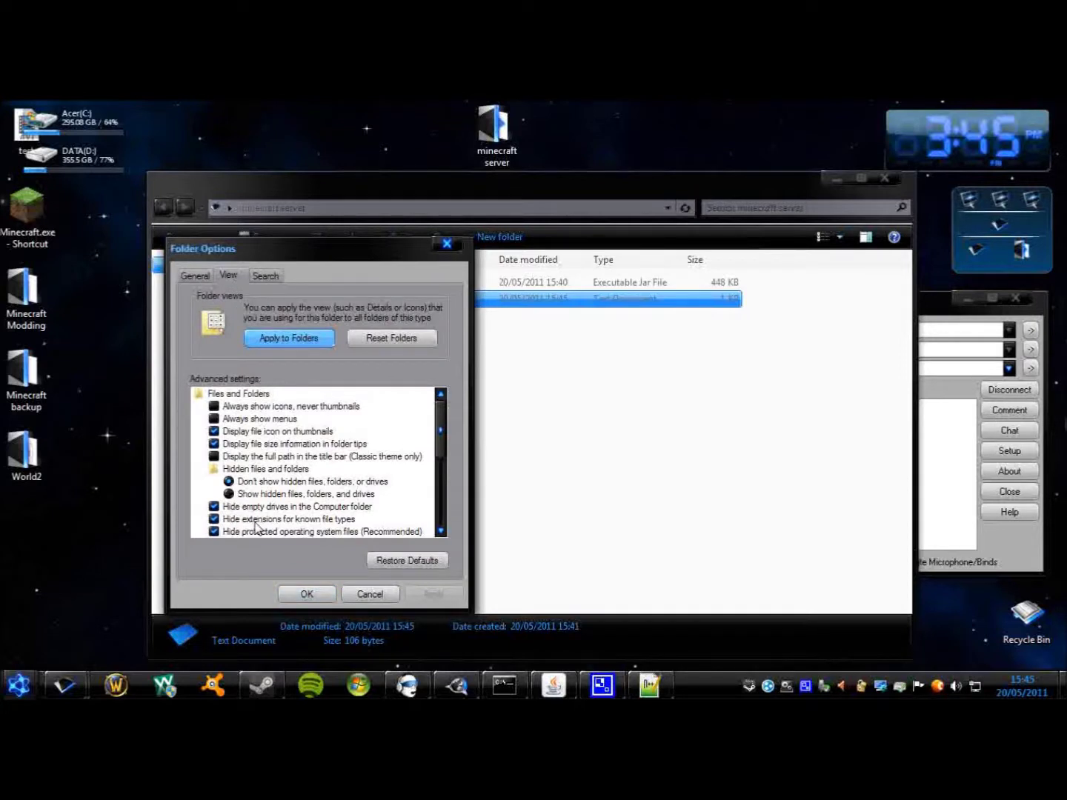
{"action": "left_click", "coordinate": [214, 518]}
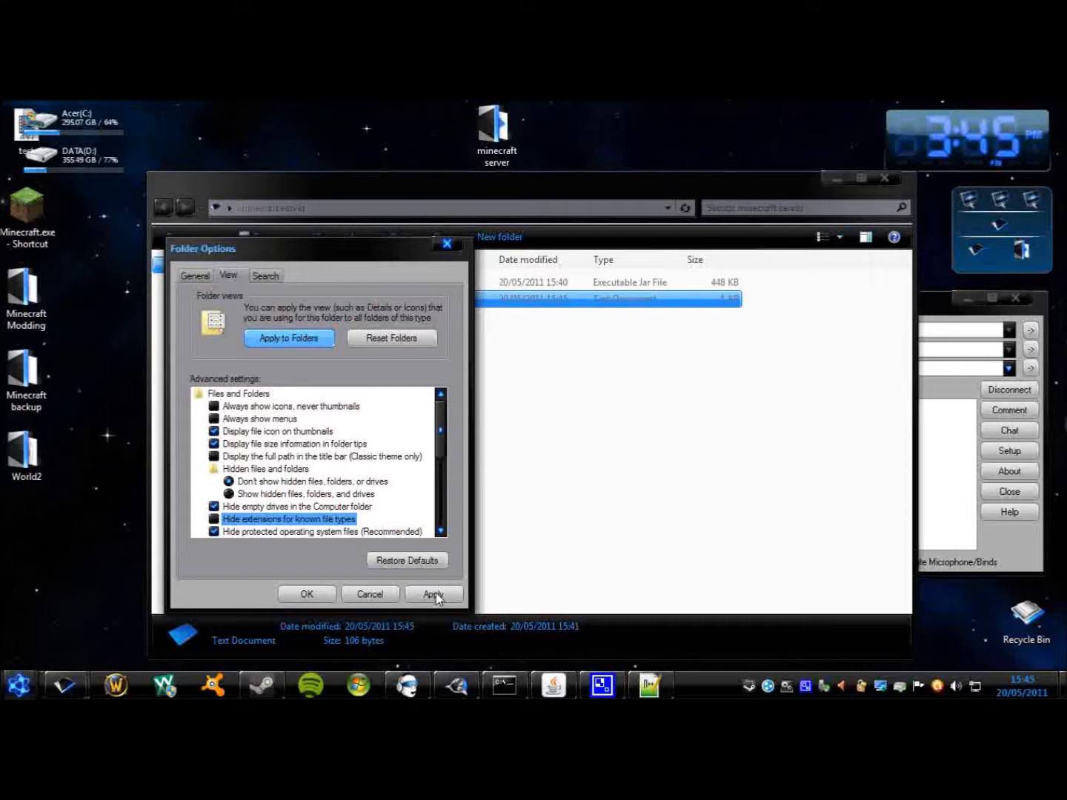
{"action": "left_click", "coordinate": [436, 592]}
{"action": "left_click", "coordinate": [307, 594]}
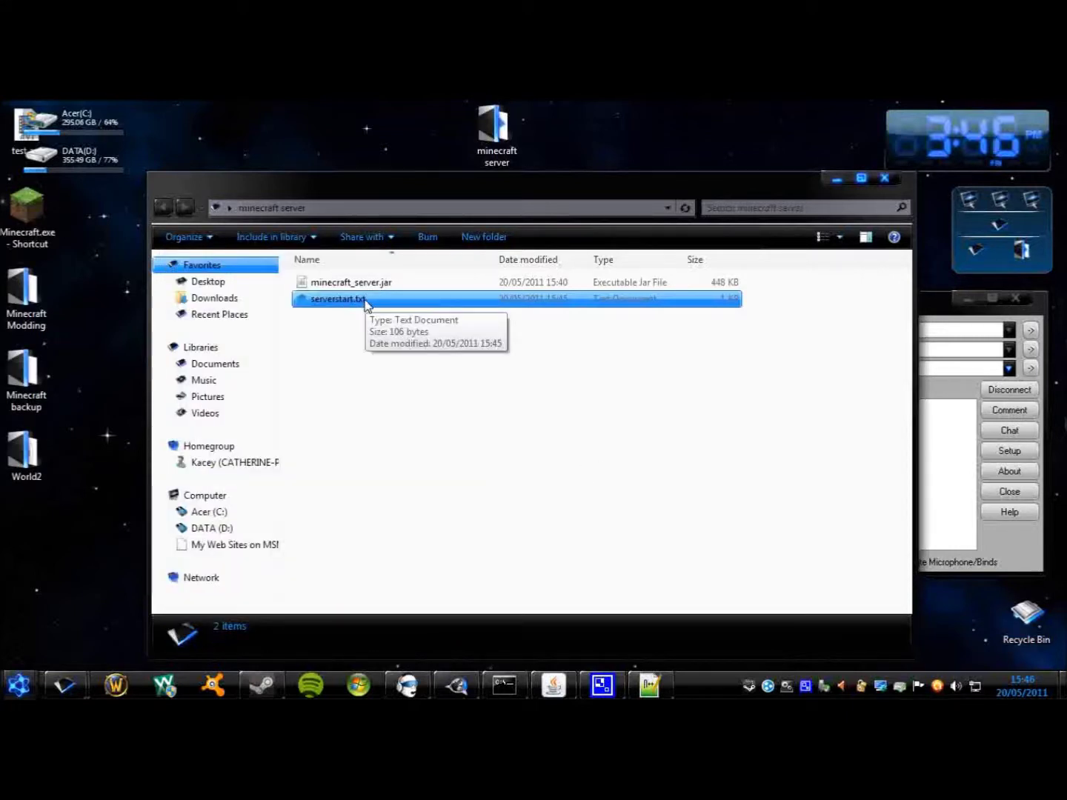
Rename serverstart.txt to serverstart.bat and accept the file extension change
{"action": "left_click", "coordinate": [368, 305]}
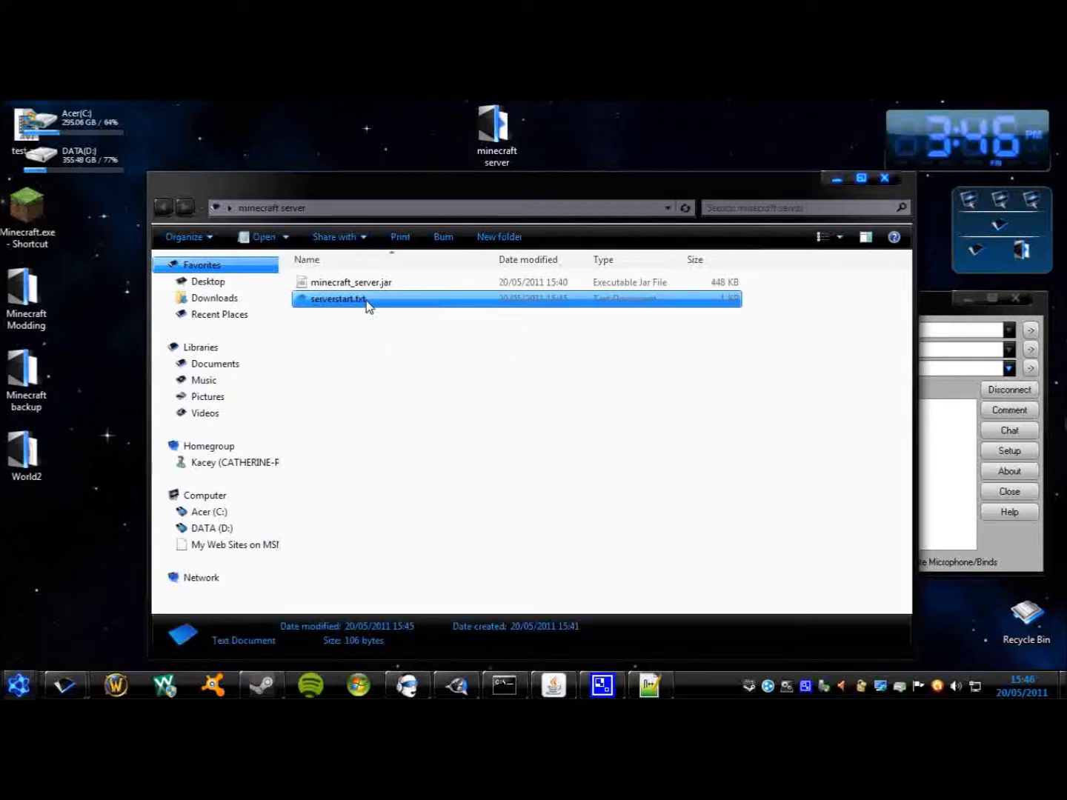
{"action": "left_click", "coordinate": [366, 302]}
{"action": "left_click", "coordinate": [366, 301]}
{"action": "key", "text": "BackSpace"}
{"action": "key", "text": "BackSpace"}
{"action": "key", "text": "BackSpace"}
{"action": "type", "text": "bat"}
{"action": "left_click", "coordinate": [383, 350]}
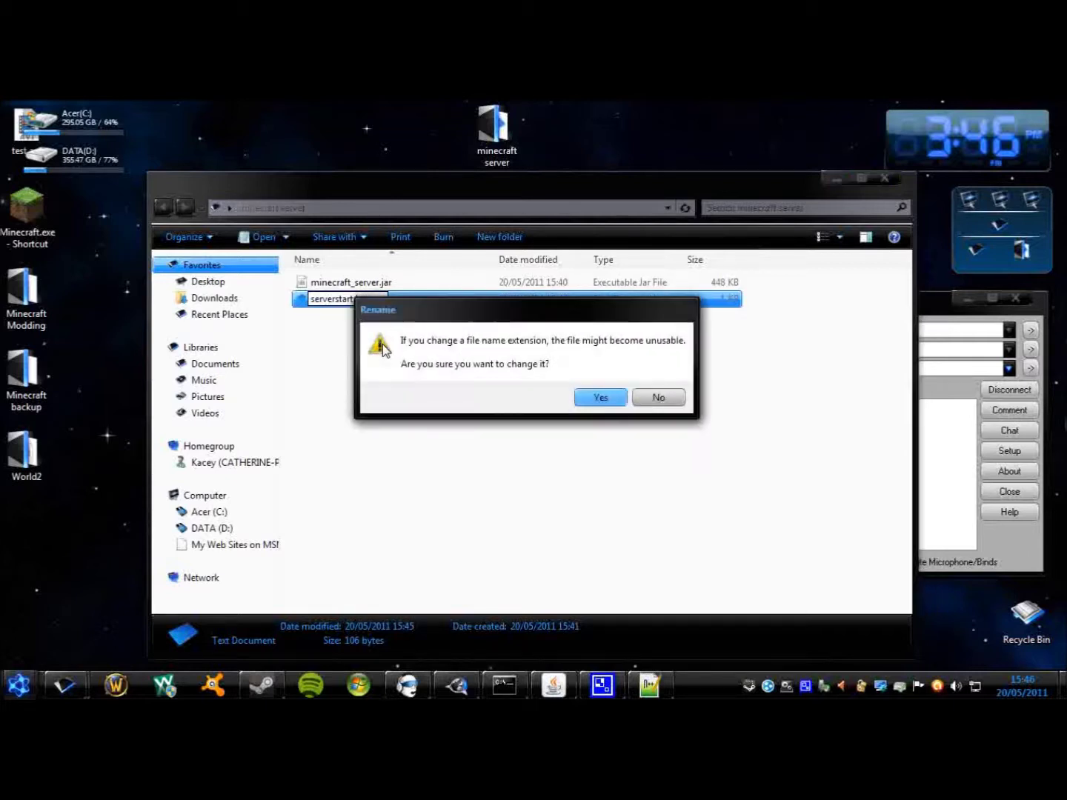
{"action": "left_click", "coordinate": [595, 401]}
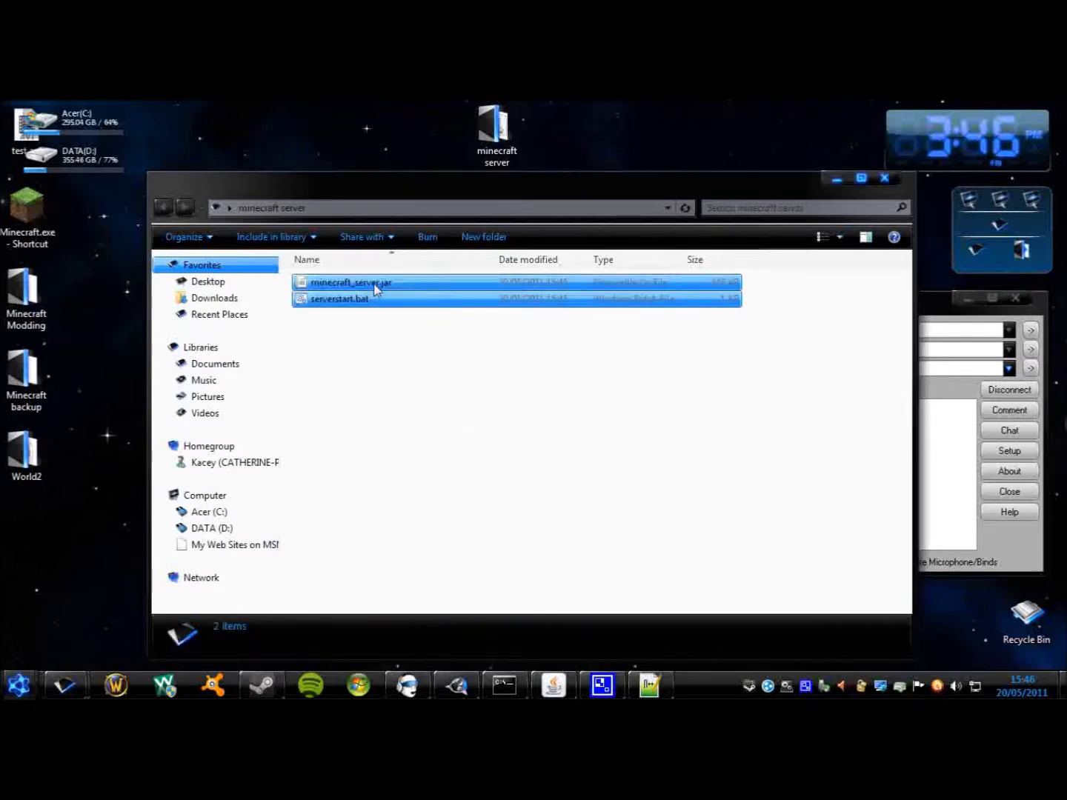
Try to launch the server from serverstart.bat and check the Minecraft server window that was already open
{"action": "double_click", "coordinate": [368, 299]}
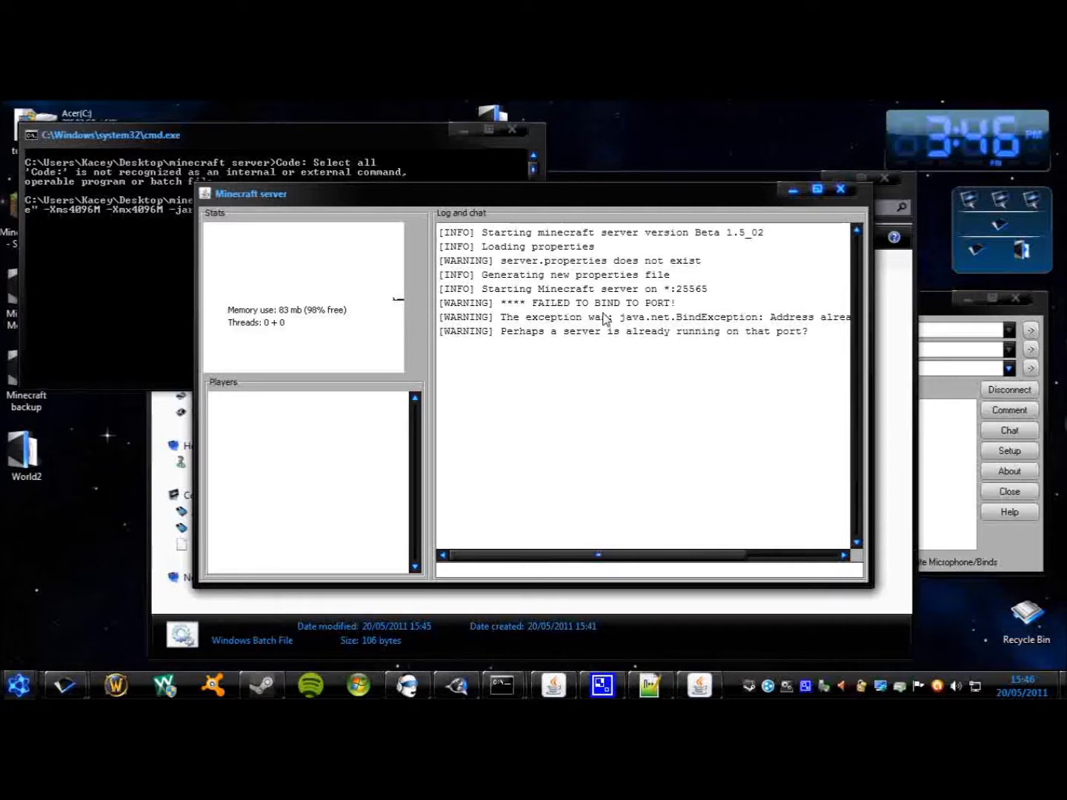
{"action": "left_click", "coordinate": [554, 684]}
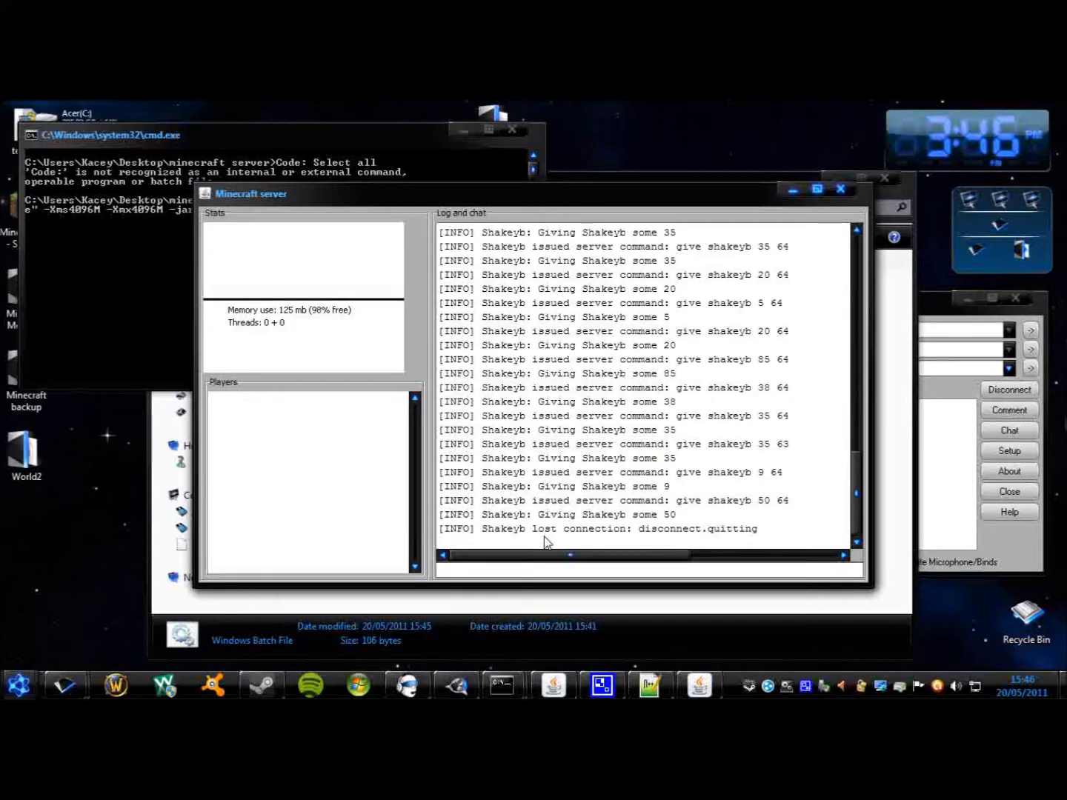
{"action": "left_click", "coordinate": [790, 190]}
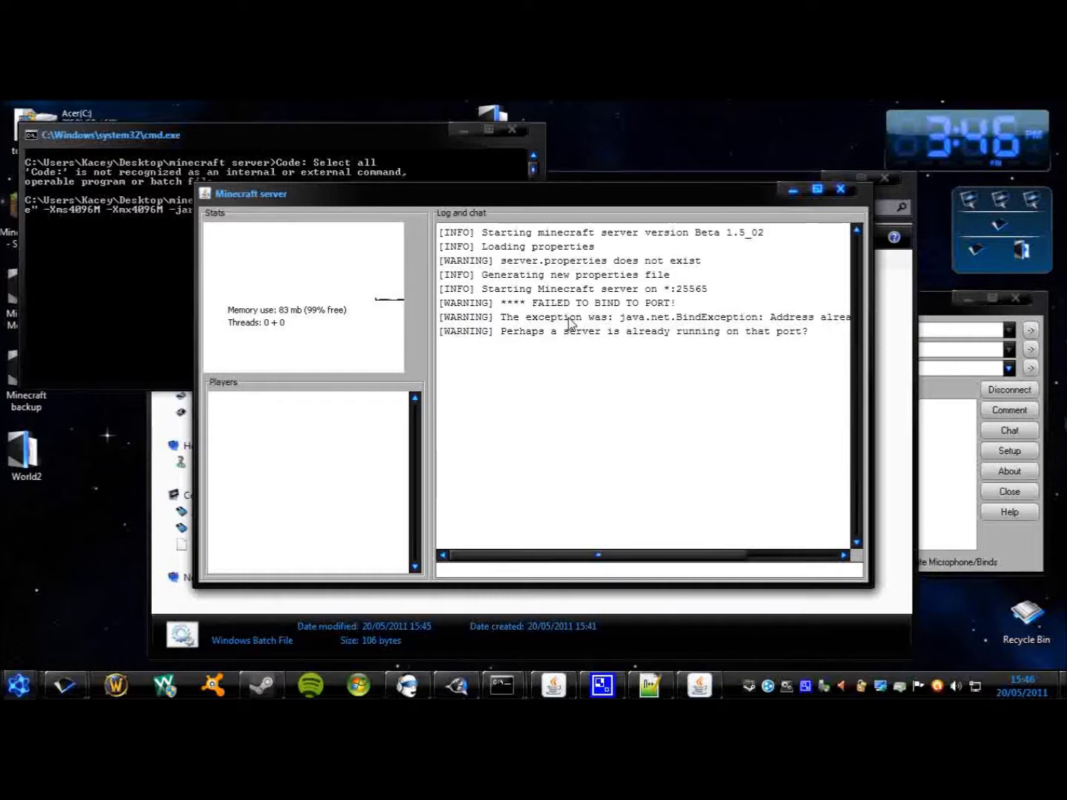
Close the newly launched server window and shut down the already running server with the stop command
{"action": "left_click", "coordinate": [839, 189]}
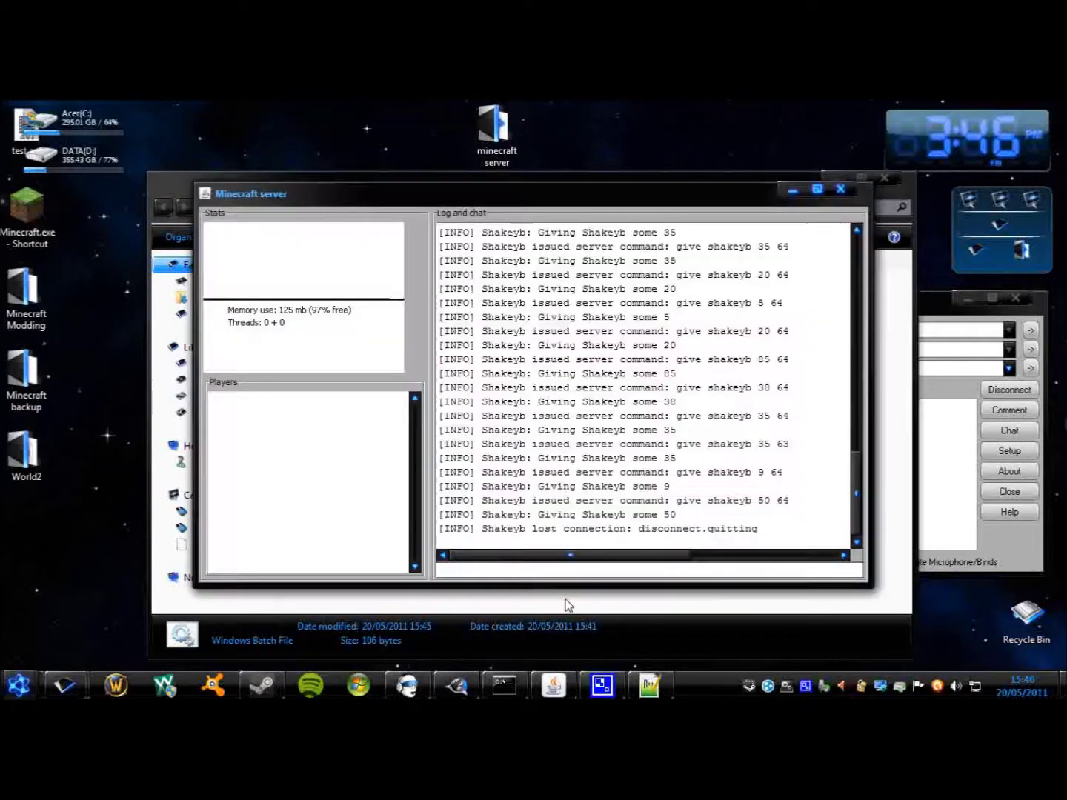
{"action": "type", "text": "p"}
{"action": "key", "text": "Return"}
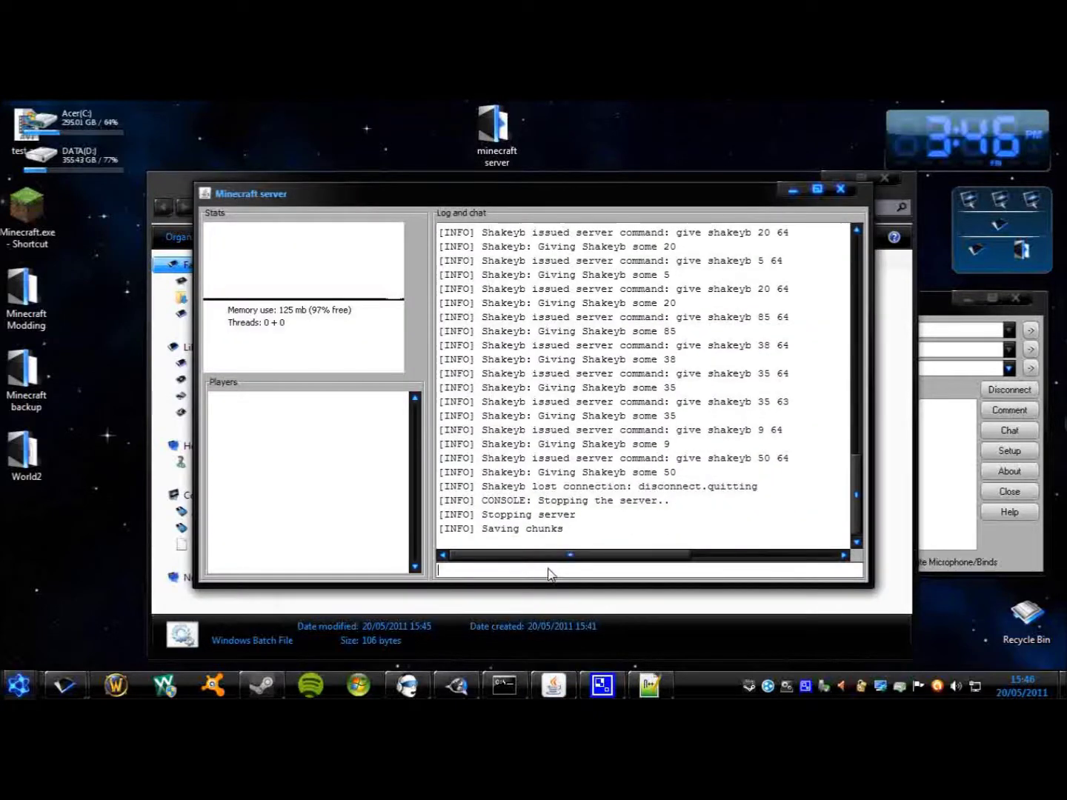
Run serverstart.bat again to generate the world, and shut the server down with the stop command
{"action": "left_click", "coordinate": [322, 297], "text": "ctrl"}
{"action": "left_click", "coordinate": [343, 316], "text": "shift"}
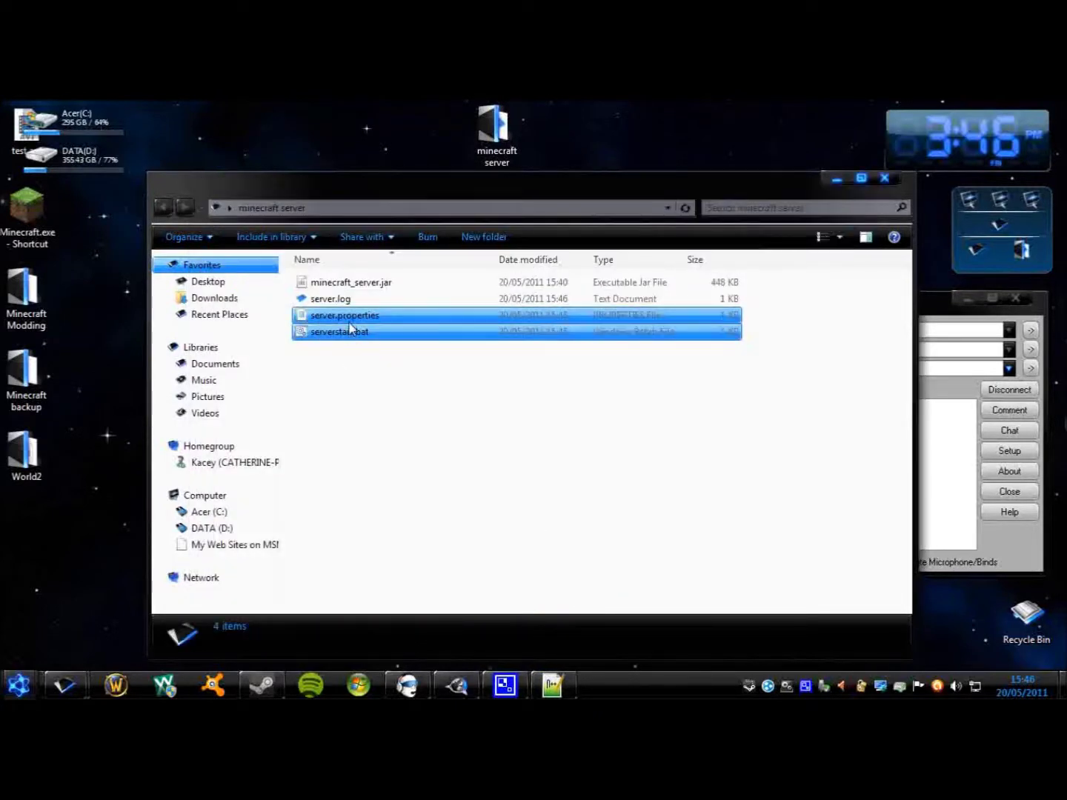
{"action": "double_click", "coordinate": [342, 332]}
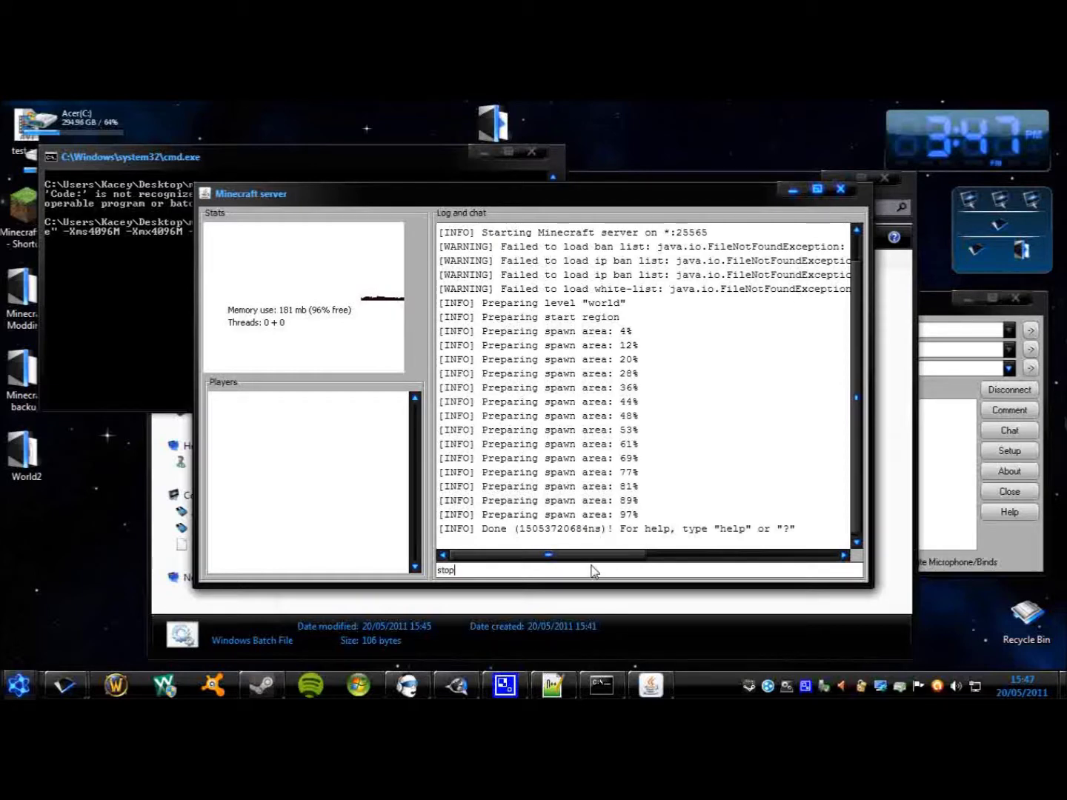
{"action": "key", "text": "Return"}
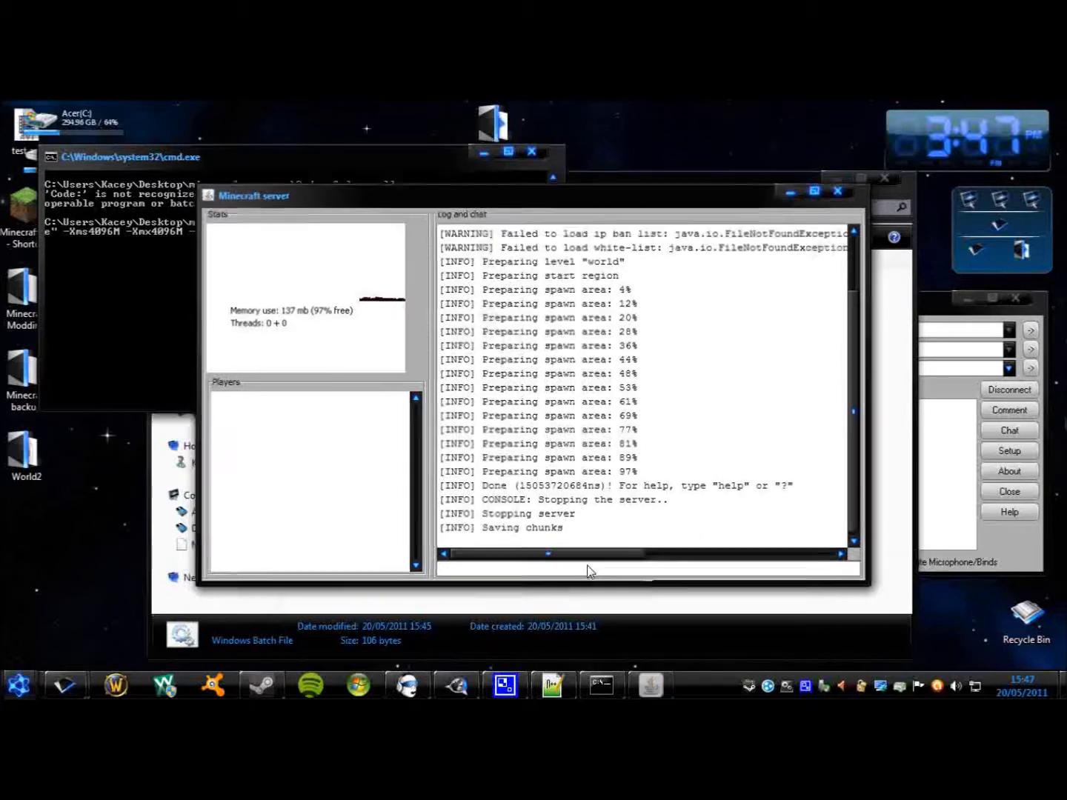
{"action": "left_click_drag", "start_coordinate": [413, 449], "coordinate": [393, 438]}
{"action": "left_click", "coordinate": [343, 293]}
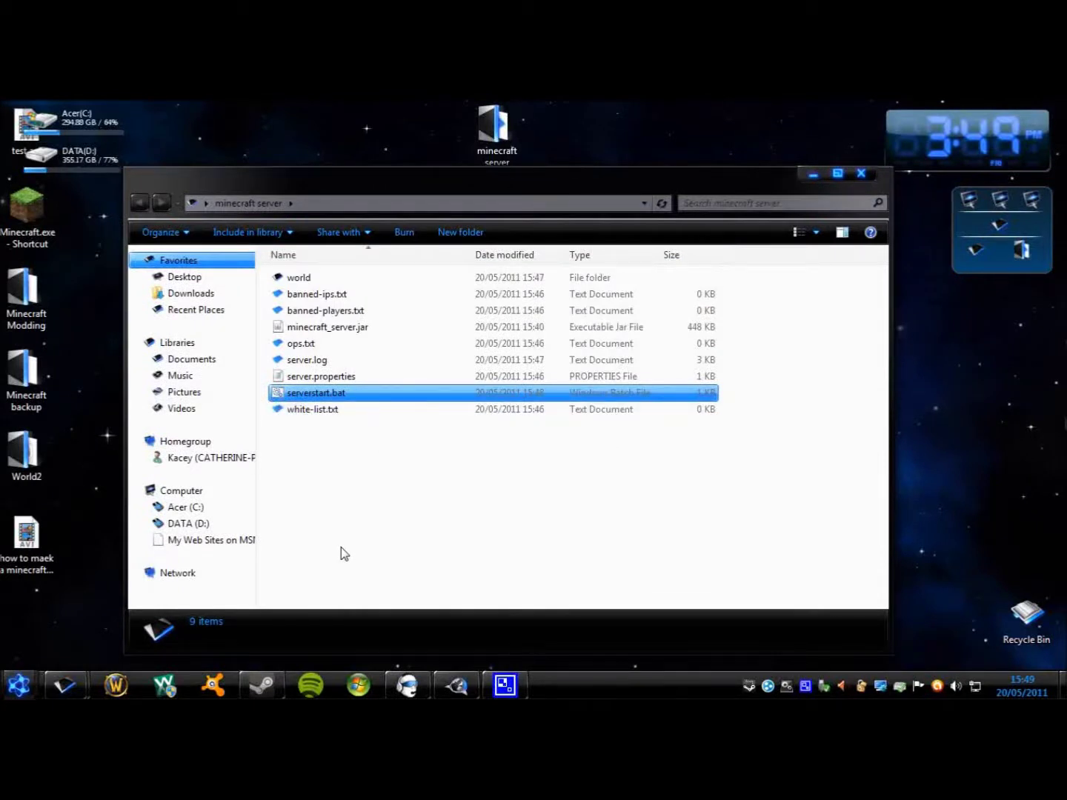
{"action": "left_click", "coordinate": [18, 685]}
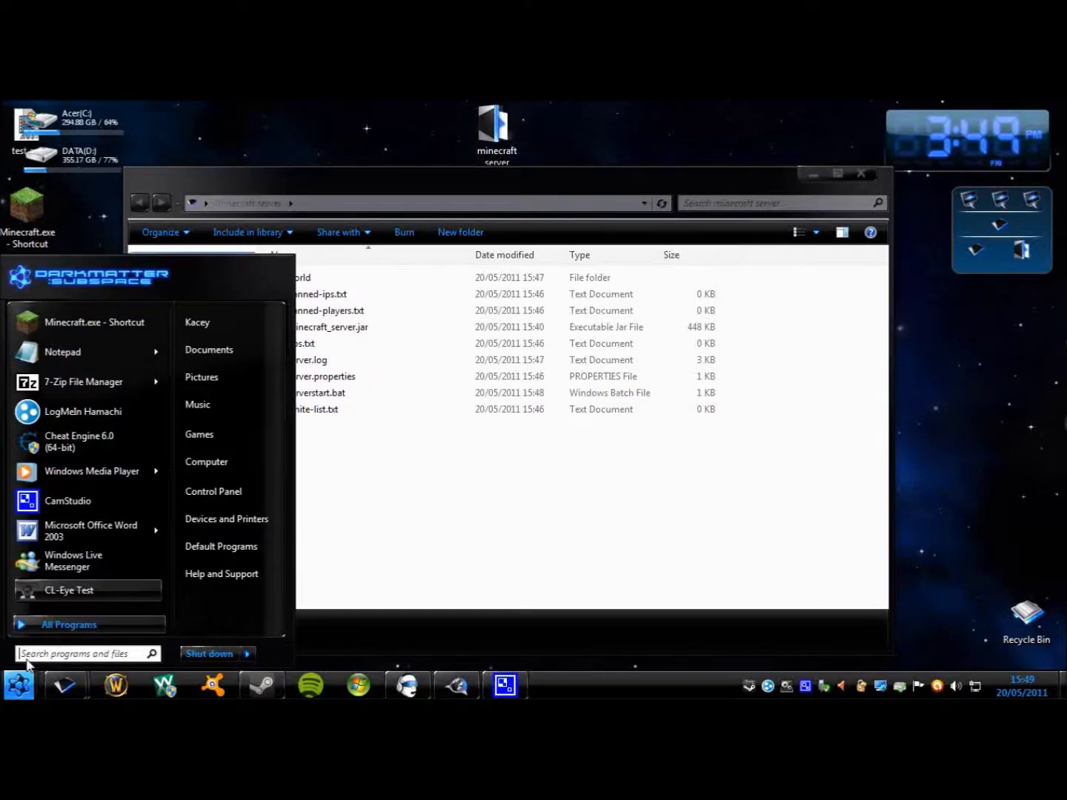
{"action": "left_click", "coordinate": [265, 453]}
{"action": "left_click_drag", "start_coordinate": [441, 467], "coordinate": [355, 463]}
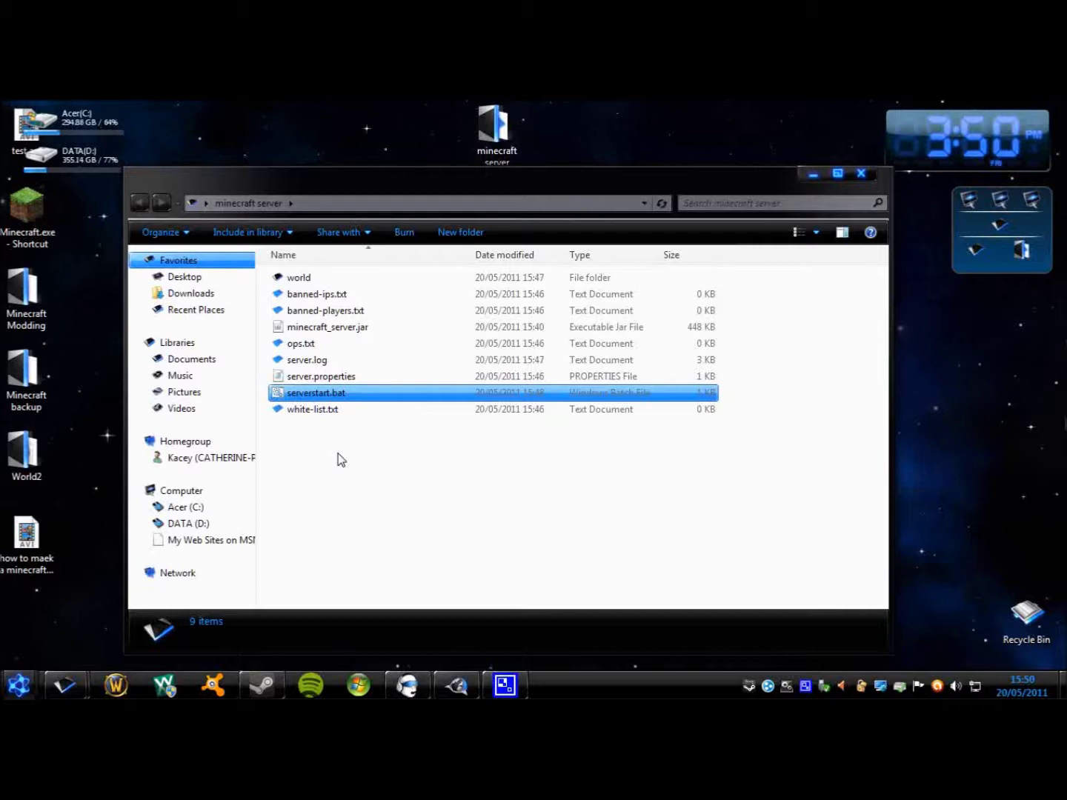
{"action": "left_click_drag", "start_coordinate": [286, 453], "coordinate": [669, 577]}
{"action": "left_click", "coordinate": [19, 686]}
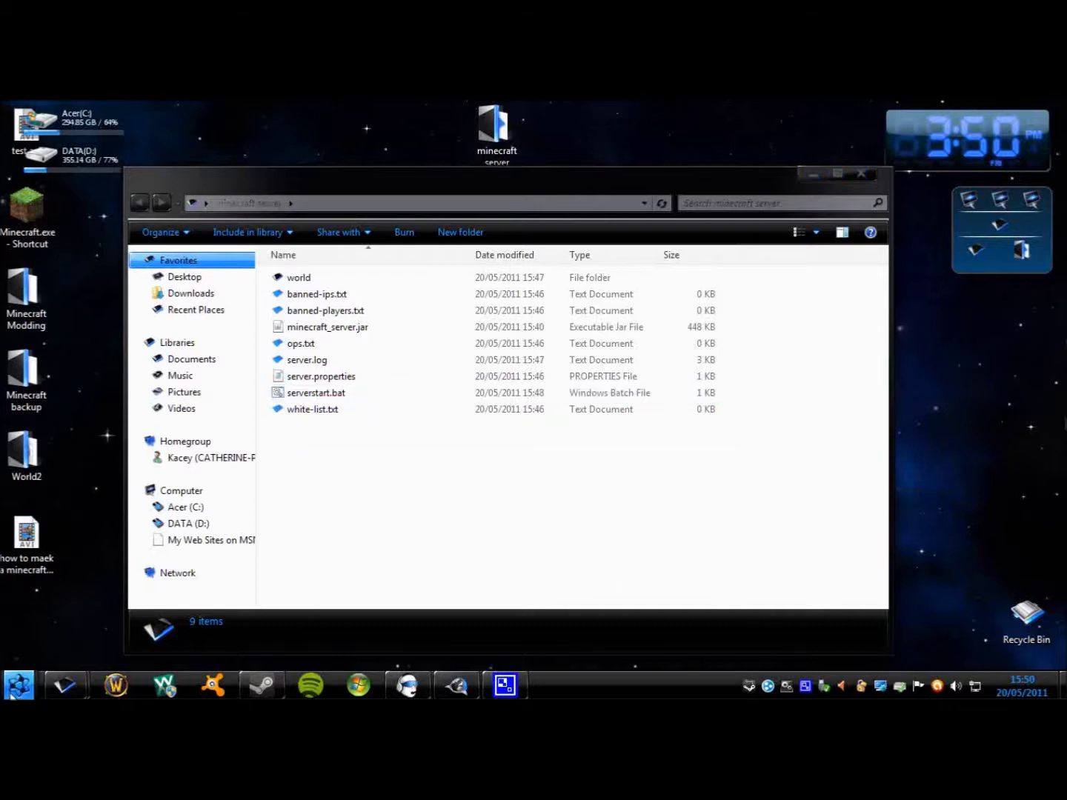
{"action": "left_click", "coordinate": [50, 662]}
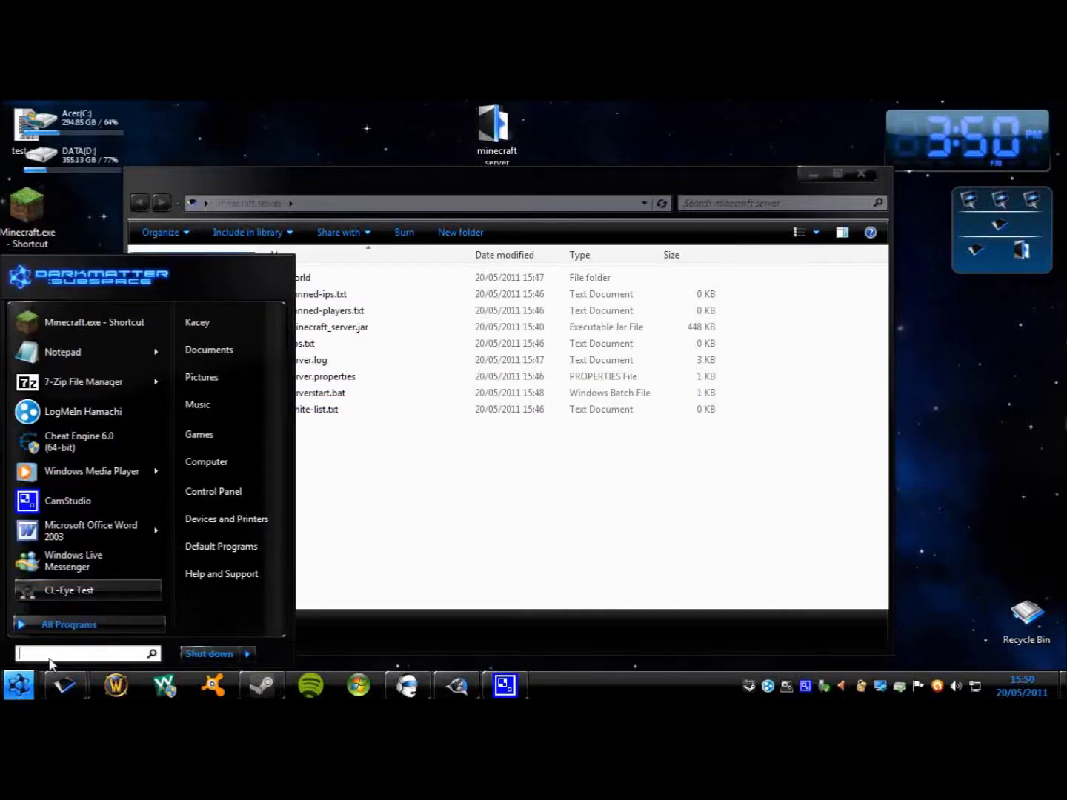
Switch to Firefox, go to its Google start page and search for "hamachi"
{"action": "left_click", "coordinate": [465, 690]}
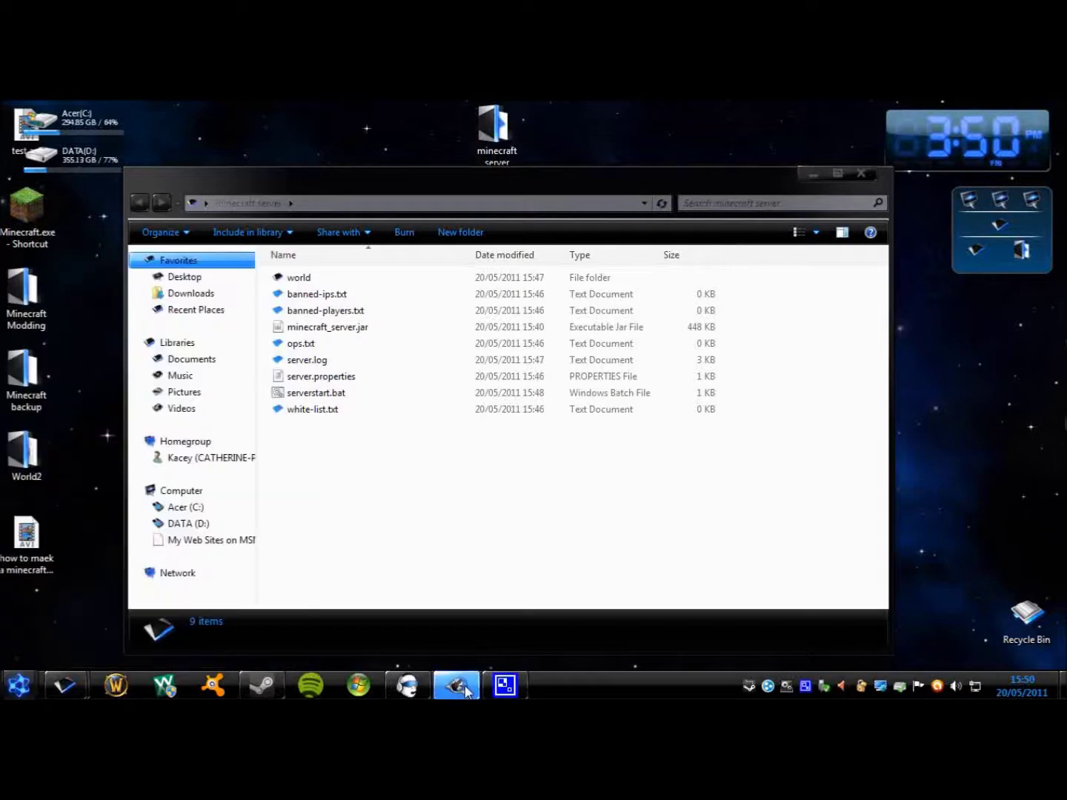
{"action": "left_click", "coordinate": [466, 689]}
{"action": "left_click", "coordinate": [1022, 135]}
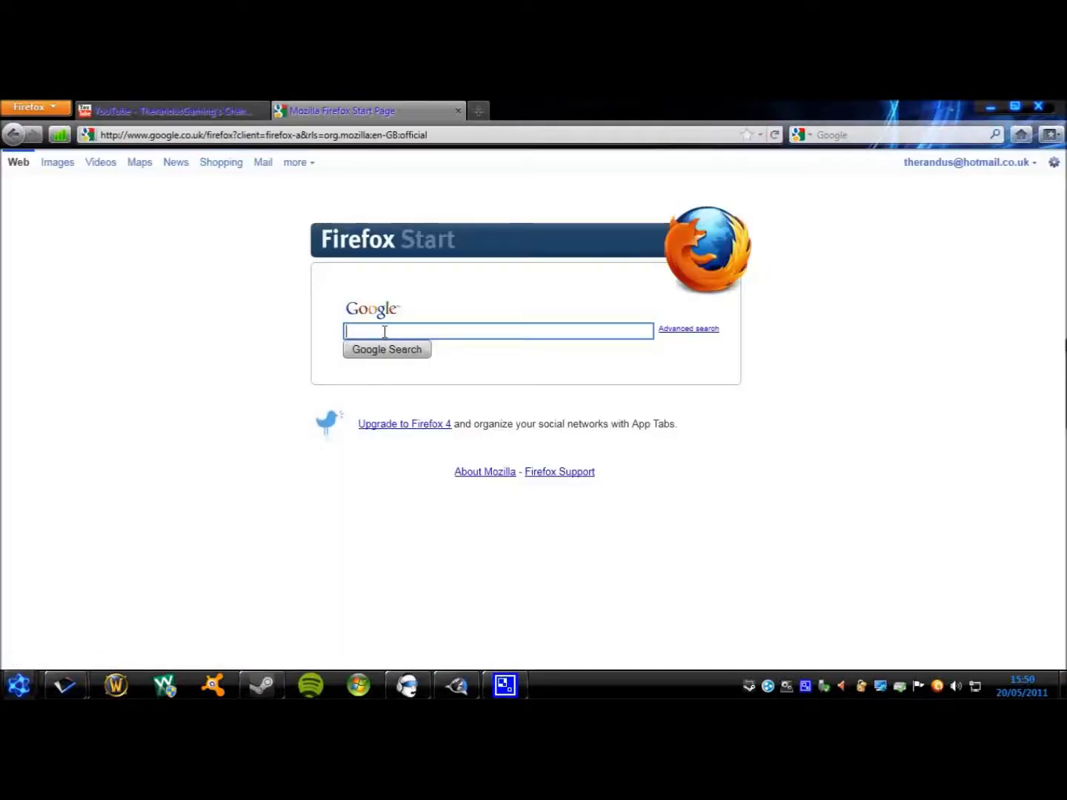
{"action": "left_click", "coordinate": [392, 332]}
{"action": "type", "text": "hamachi"}
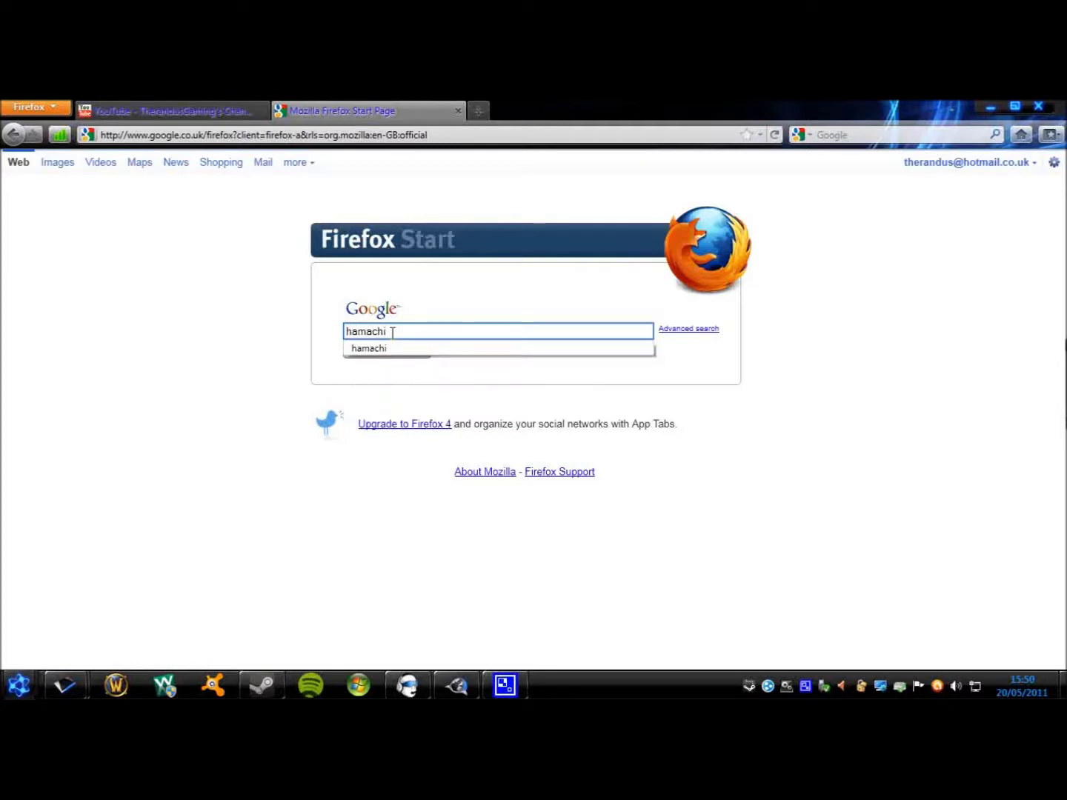
{"action": "key", "text": "Return"}
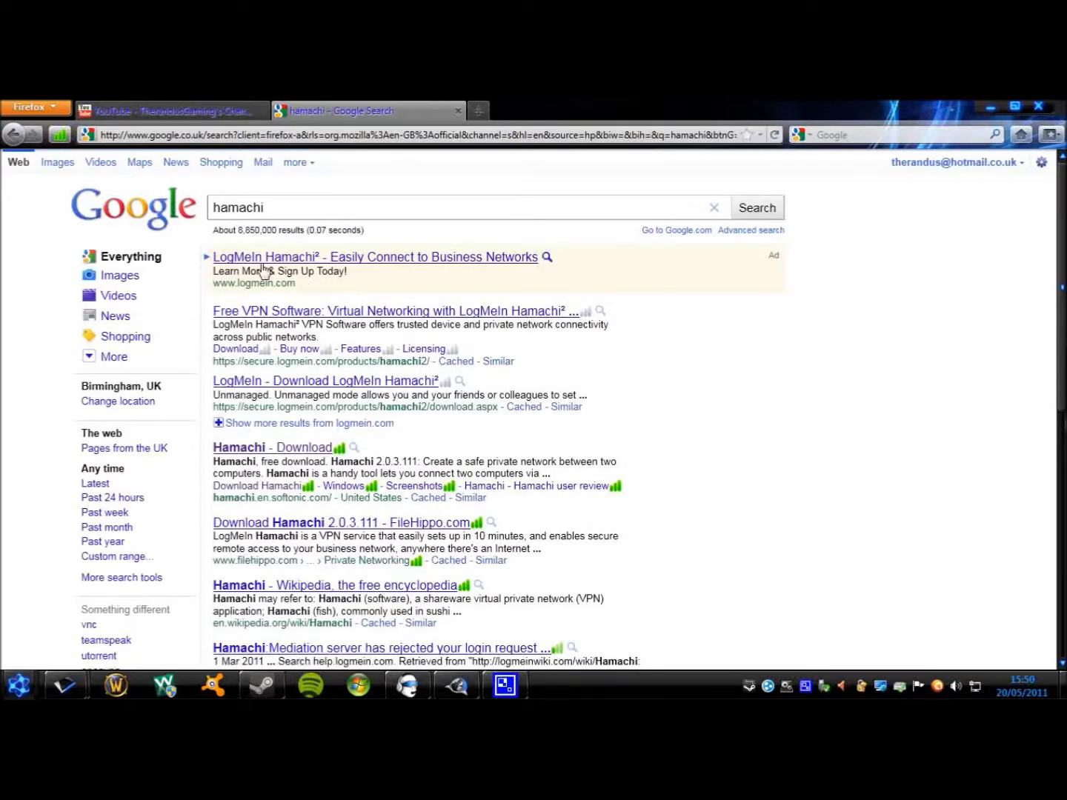
Open the Hamachi download page on hamachi.en.softonic.com from the search results
{"action": "left_click", "coordinate": [343, 260]}
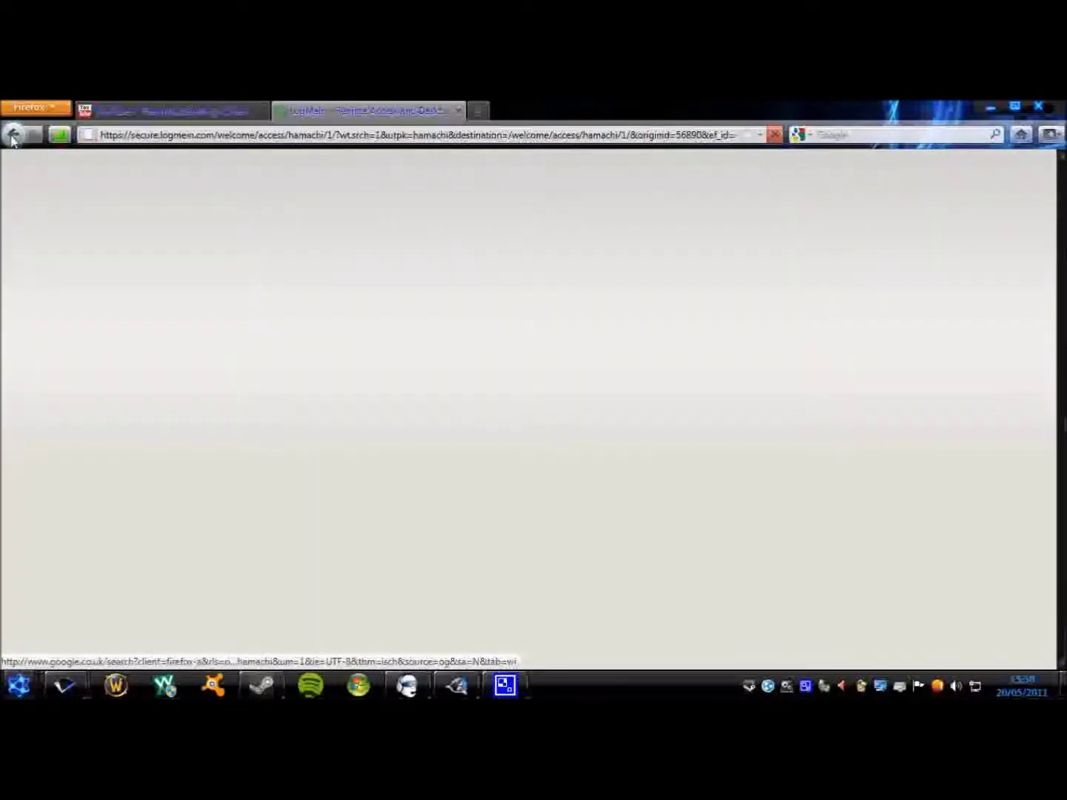
{"action": "left_click", "coordinate": [12, 136]}
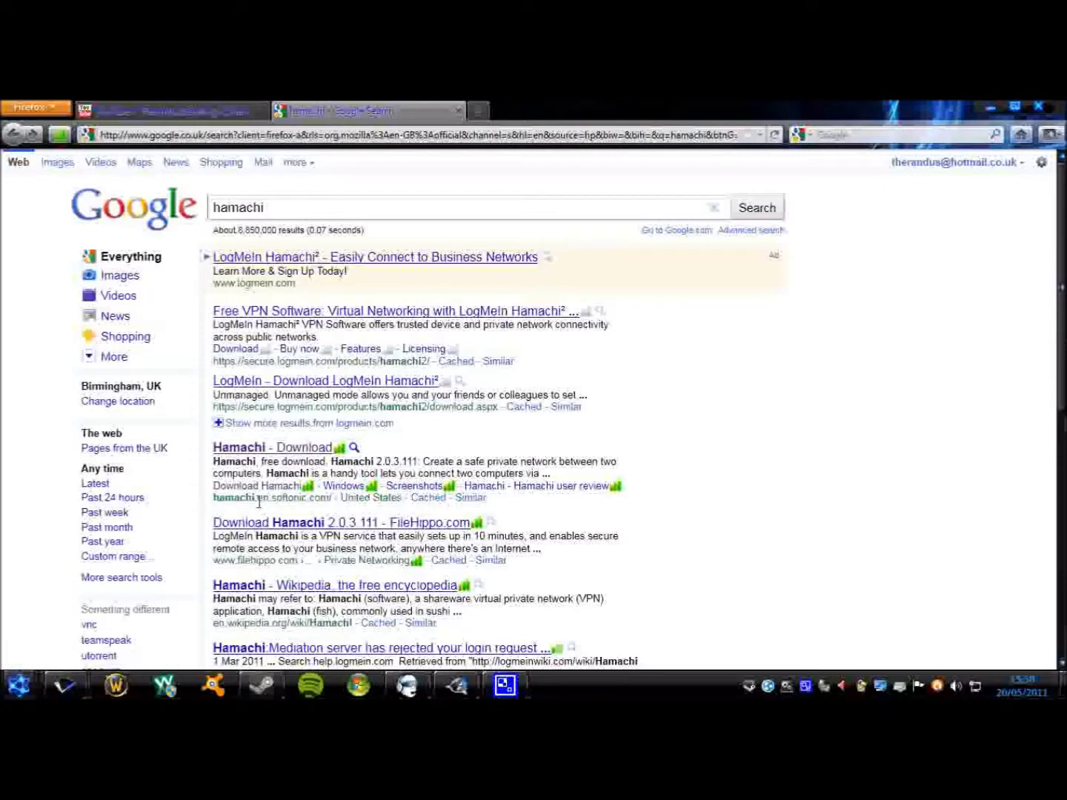
{"action": "left_click_drag", "start_coordinate": [214, 499], "coordinate": [322, 503]}
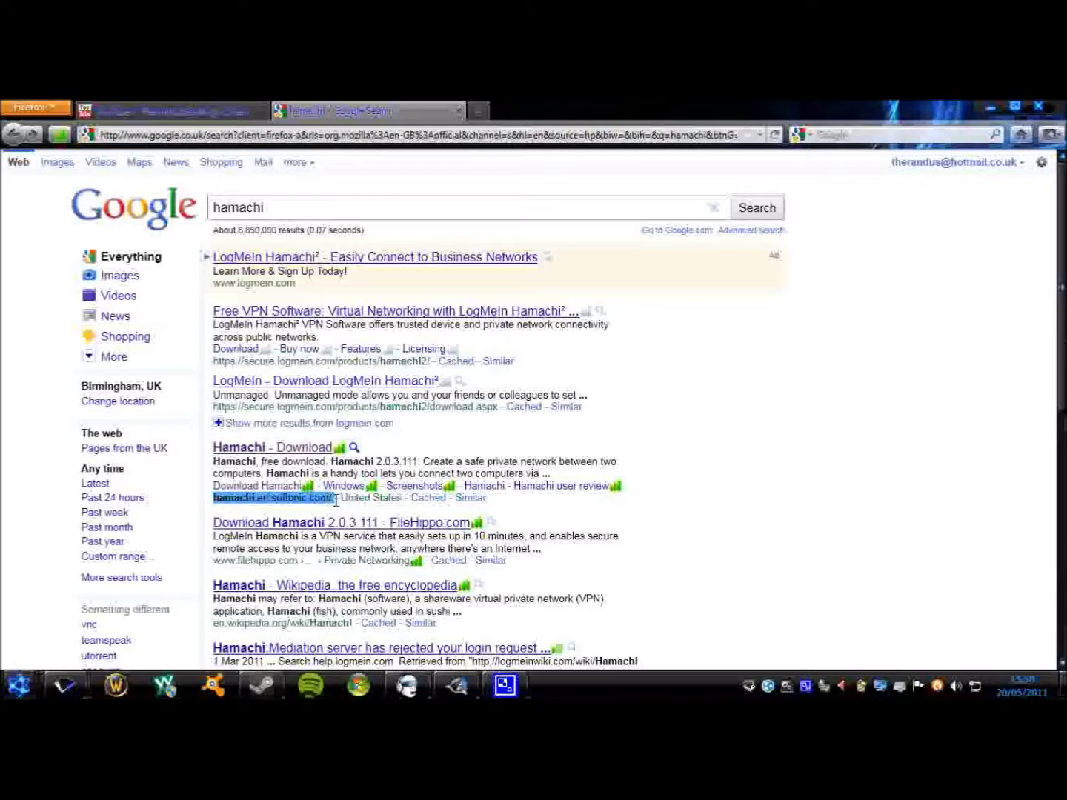
{"action": "left_click", "coordinate": [308, 450]}
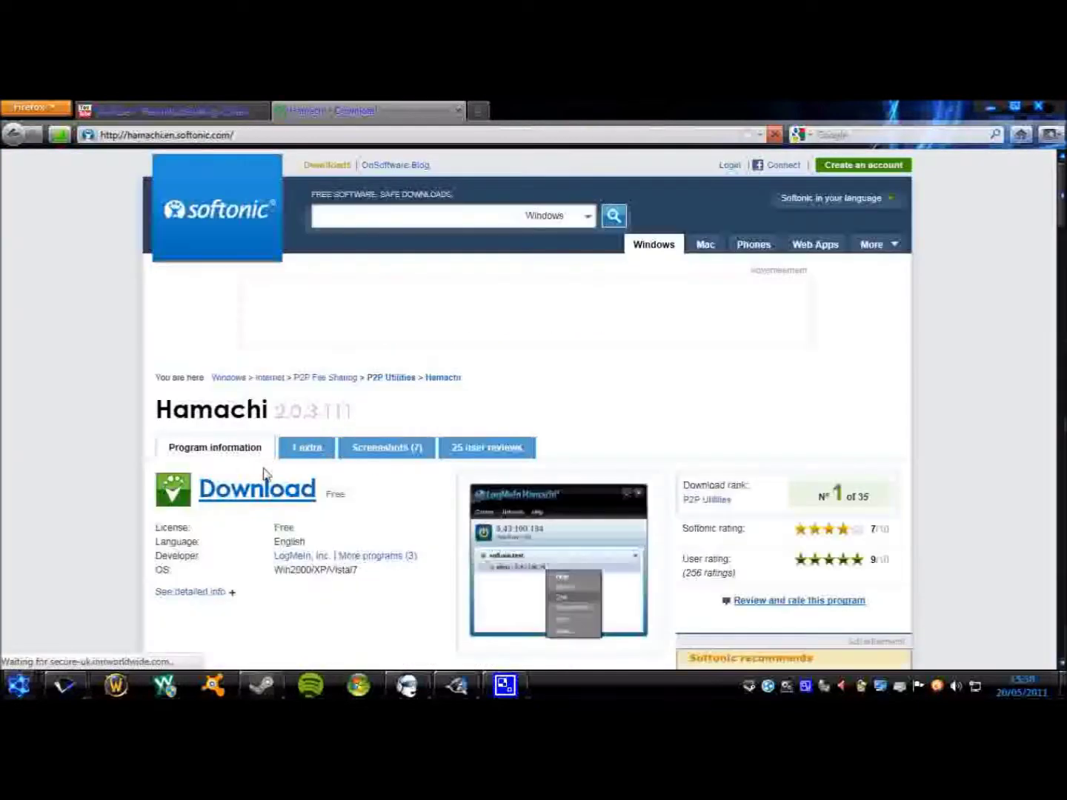
Start the free Hamachi download and save the hamachi.msi installer
{"action": "scroll", "coordinate": [278, 441], "scroll_direction": "down", "scroll_amount": 3}
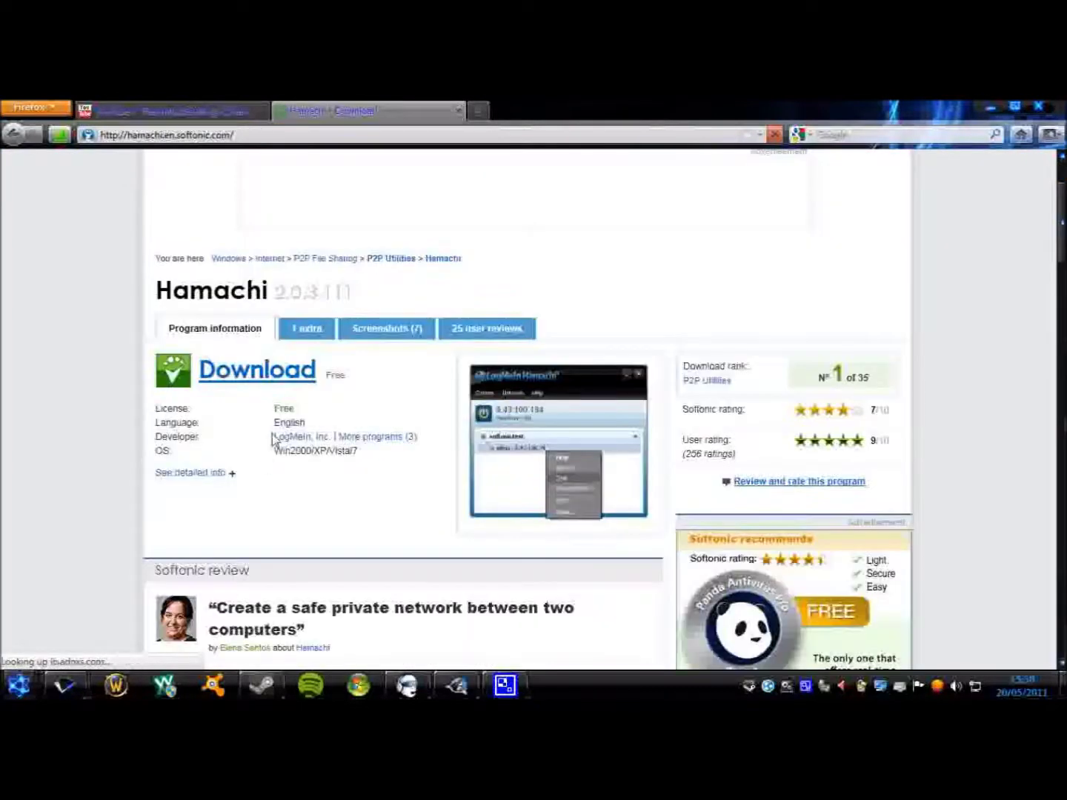
{"action": "left_click", "coordinate": [261, 375]}
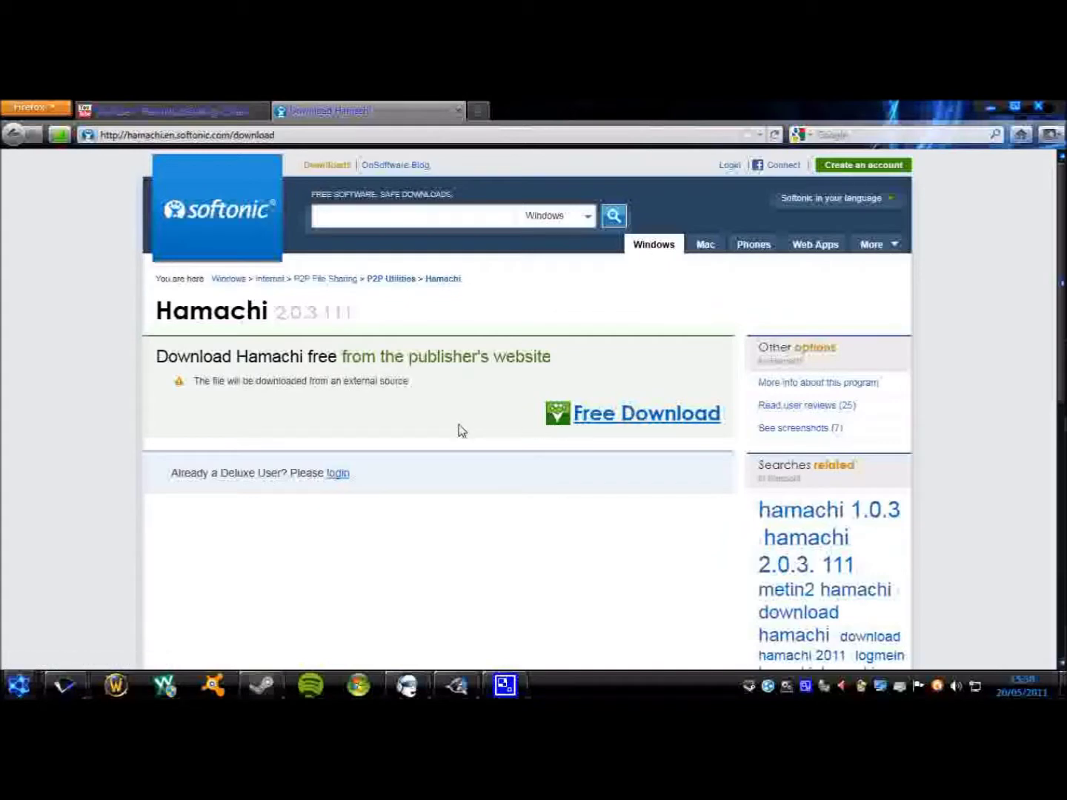
{"action": "left_click", "coordinate": [586, 424]}
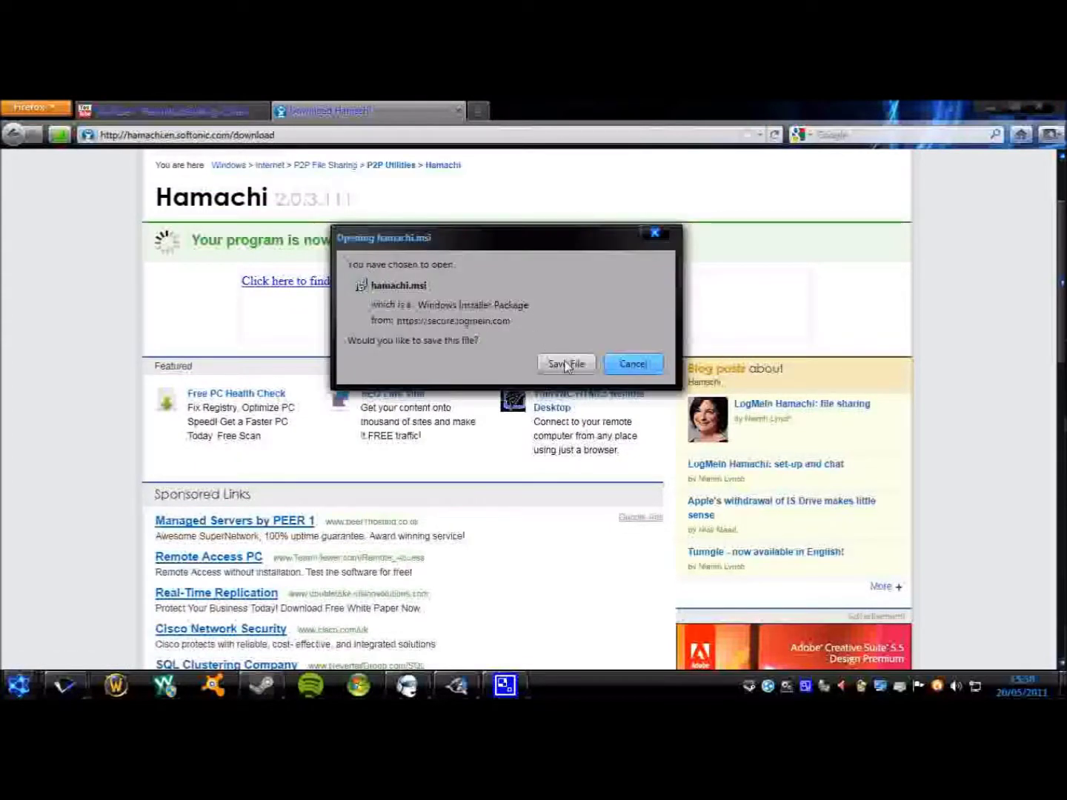
{"action": "left_click", "coordinate": [565, 363]}
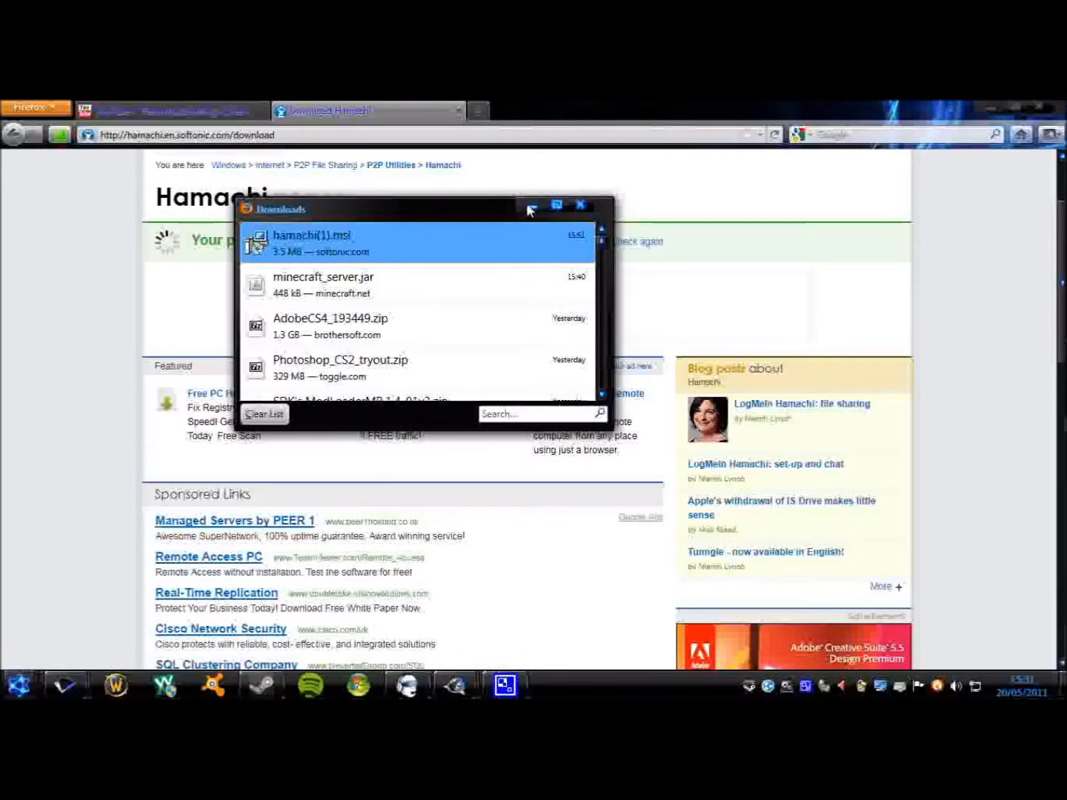
Close the downloads list, bring up the running LogMeIn Hamachi program and move its window clear of the page content
{"action": "left_click", "coordinate": [582, 206]}
{"action": "right_click", "coordinate": [768, 686]}
{"action": "left_click", "coordinate": [811, 624]}
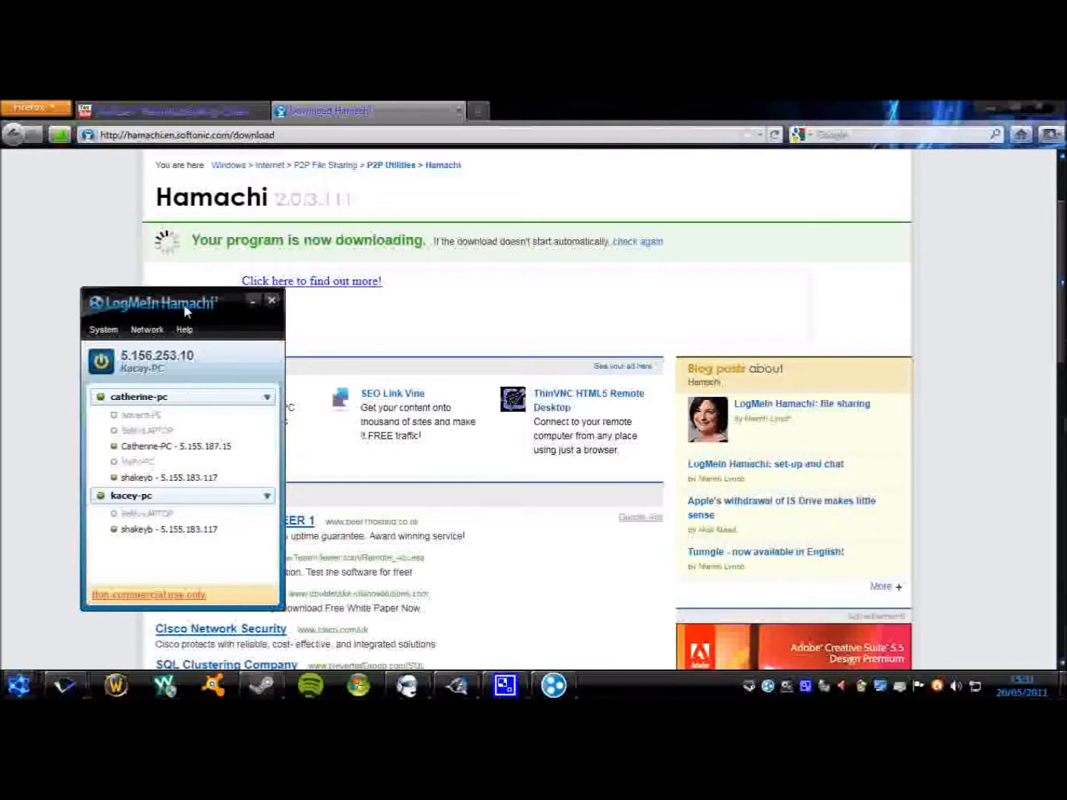
{"action": "left_click_drag", "start_coordinate": [183, 303], "coordinate": [136, 233]}
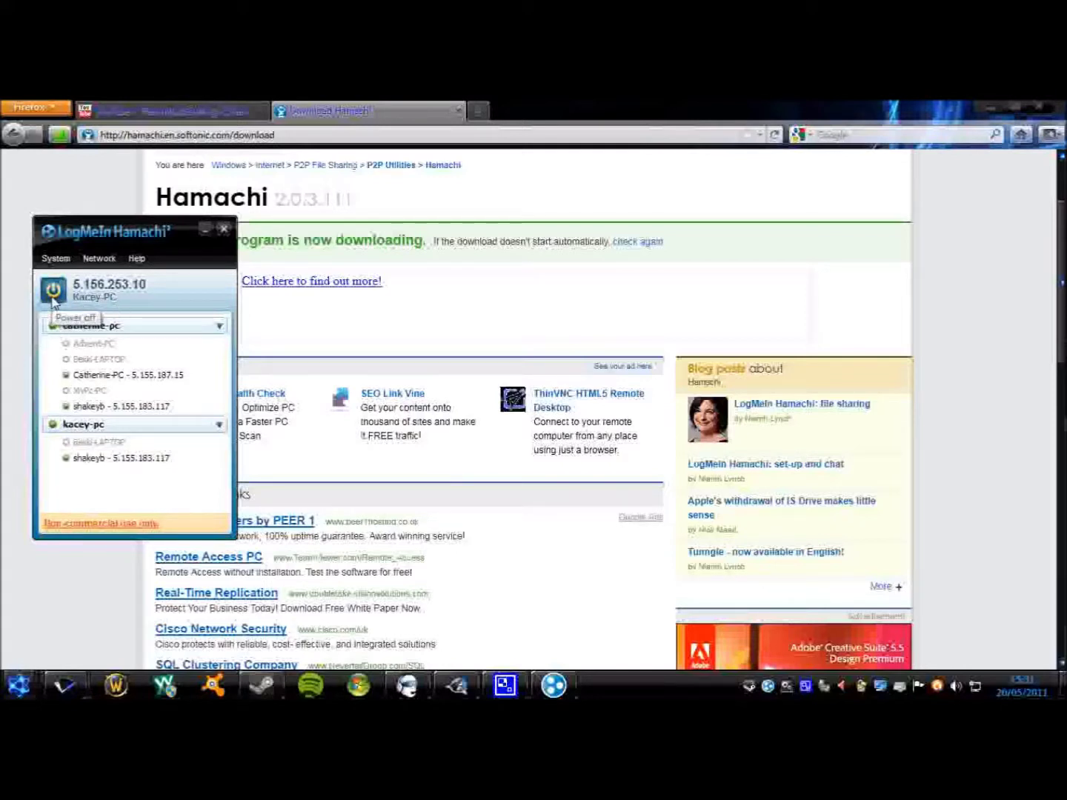
Examine the network ID and password fields for creating a new client-owned Hamachi network, and cancel the form
{"action": "left_click", "coordinate": [99, 258]}
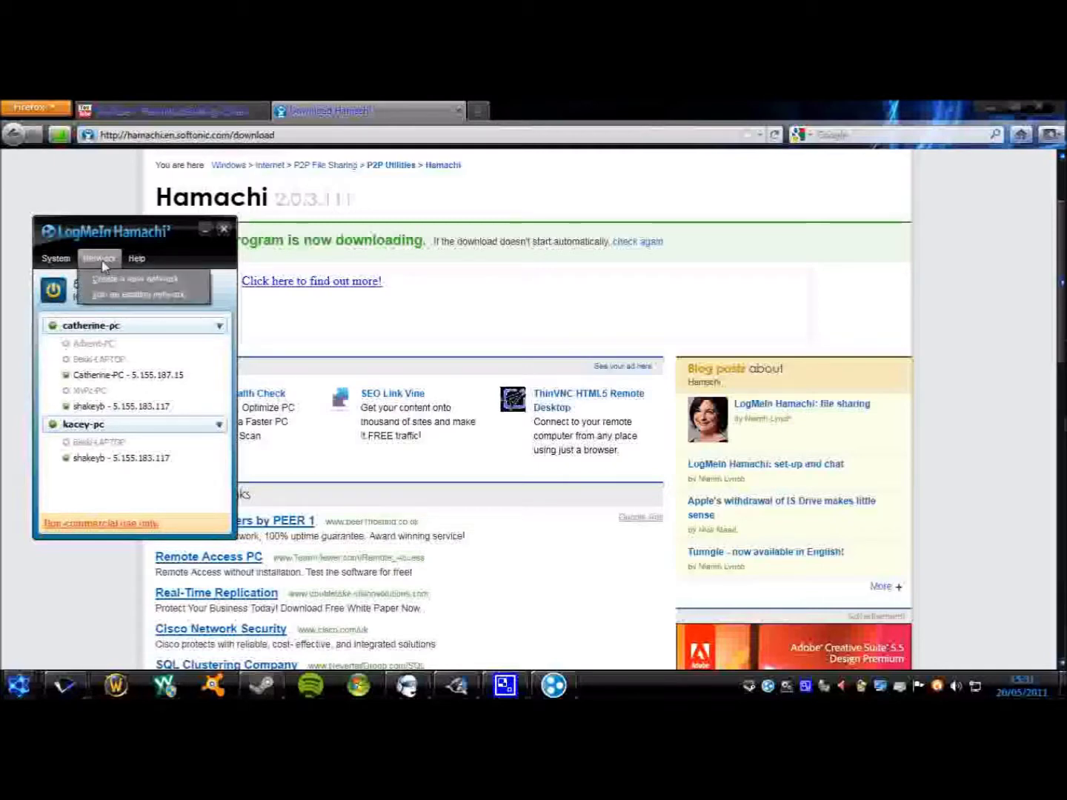
{"action": "left_click", "coordinate": [149, 279]}
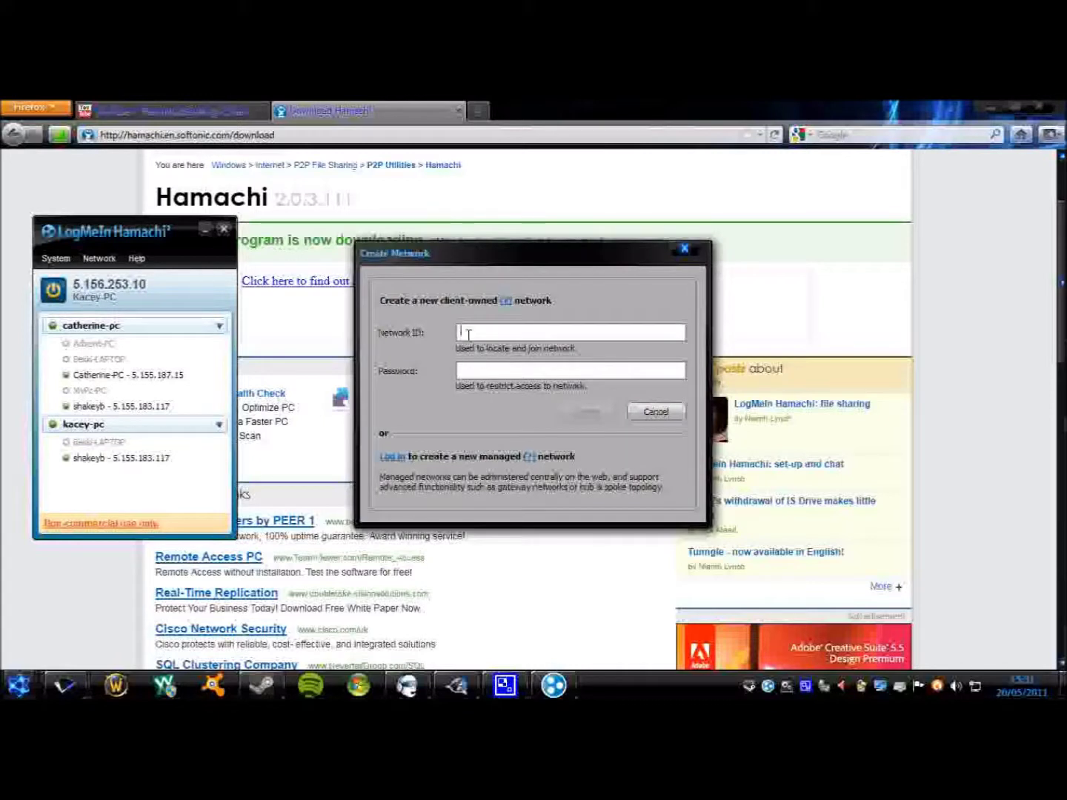
{"action": "left_click", "coordinate": [486, 371]}
{"action": "left_click", "coordinate": [655, 413]}
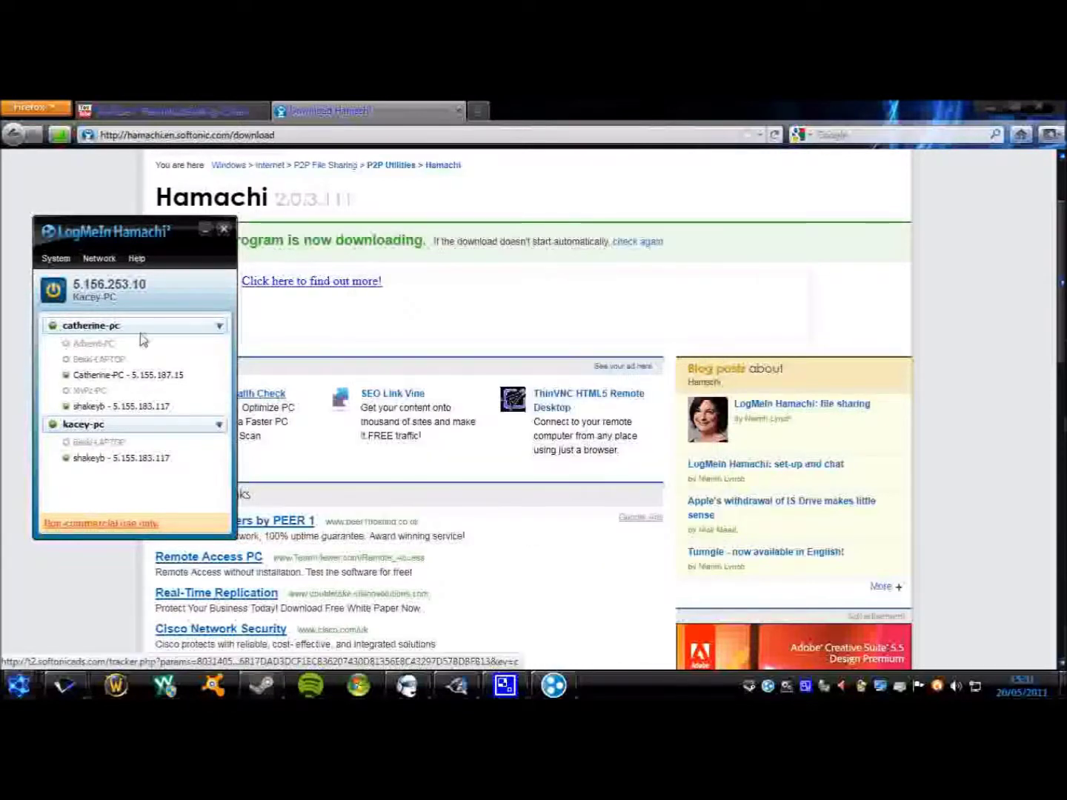
Examine the available actions for the last peer in the first Hamachi network, and close the Hamachi window
{"action": "left_click", "coordinate": [103, 409]}
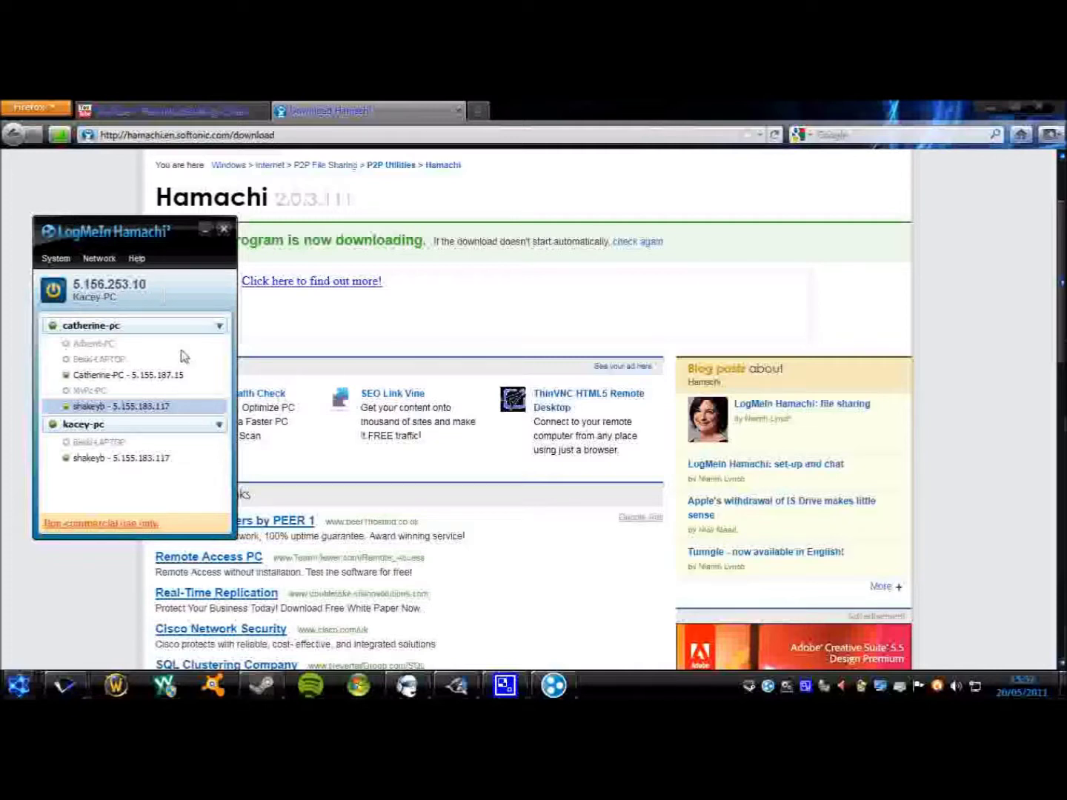
{"action": "right_click", "coordinate": [133, 415]}
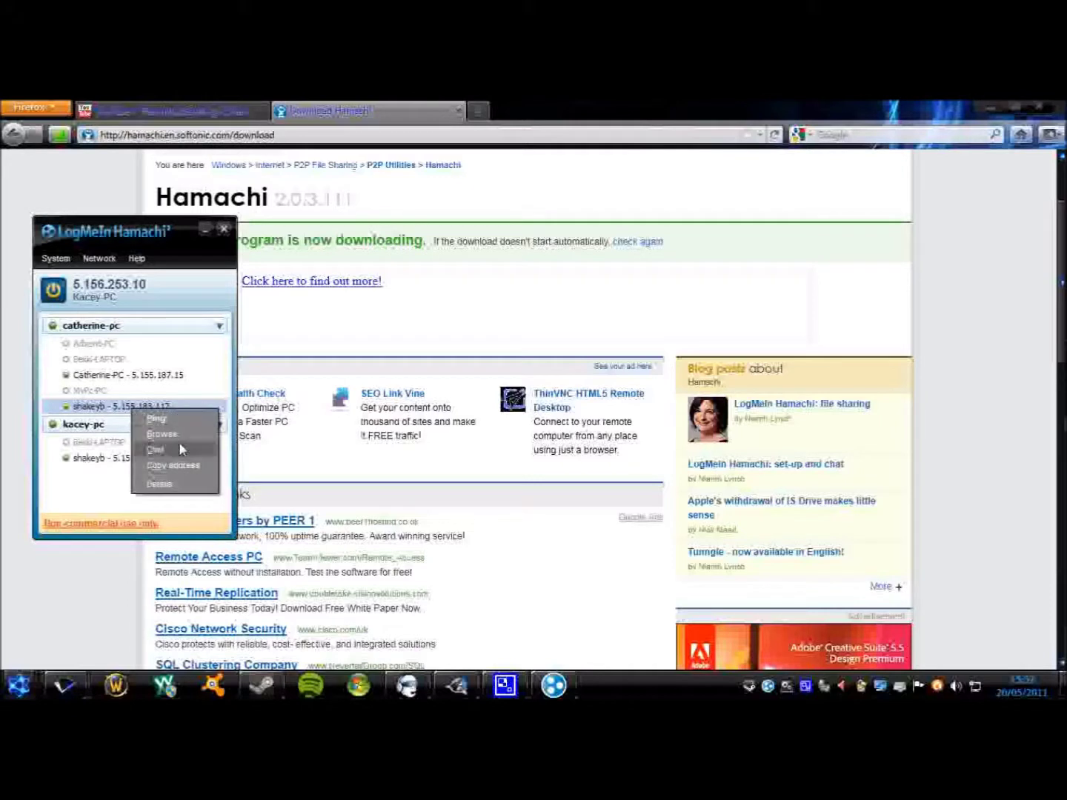
{"action": "left_click", "coordinate": [111, 413]}
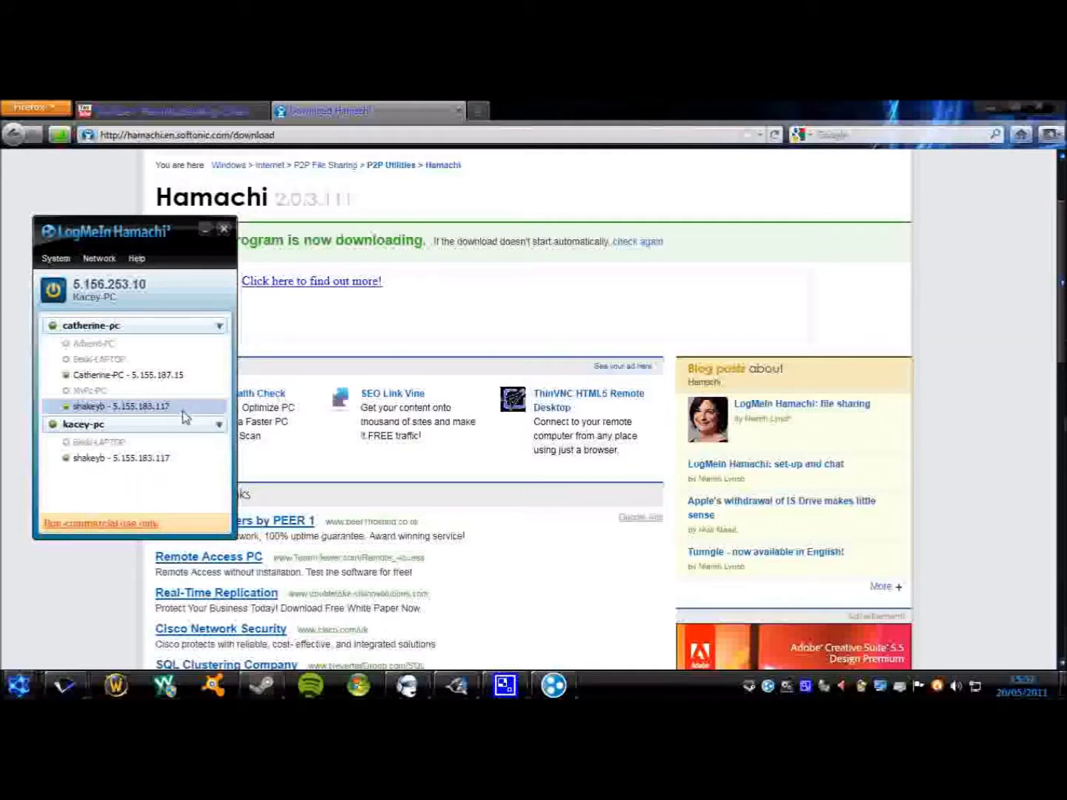
{"action": "left_click", "coordinate": [224, 231]}
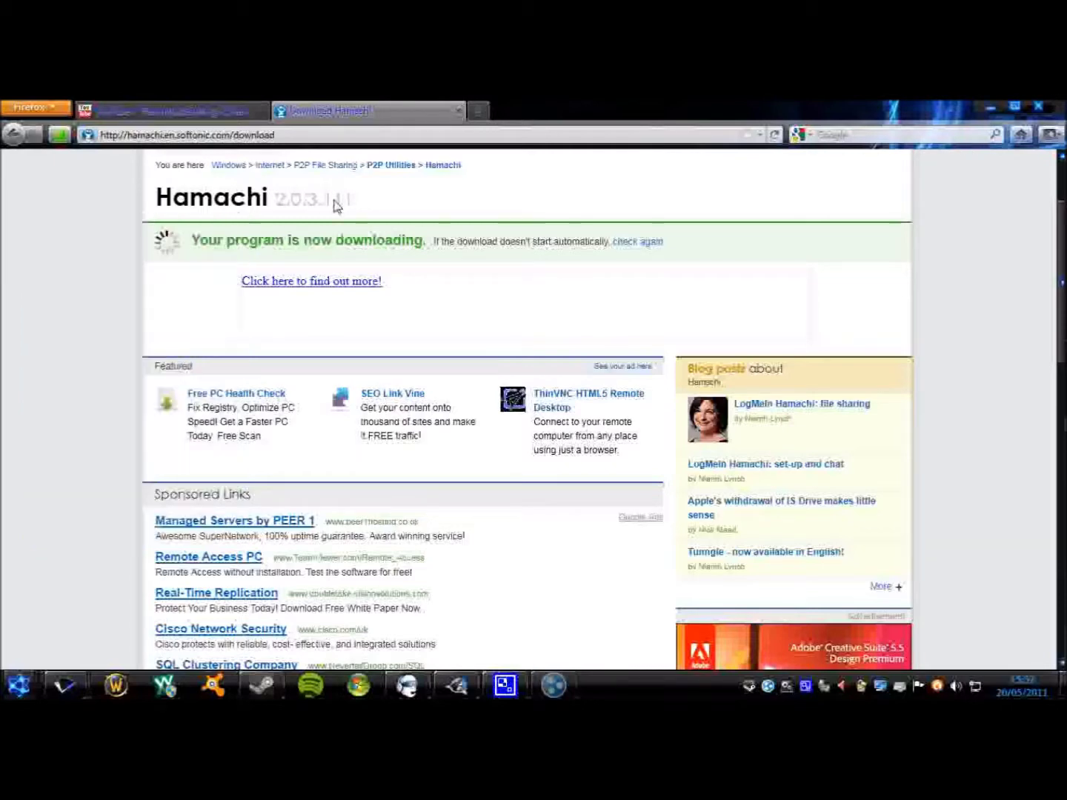
Get the browser out of the way and start the Minecraft server by running serverstart.bat from the minecraft server folder
{"action": "left_click", "coordinate": [1013, 107]}
{"action": "left_click_drag", "start_coordinate": [486, 174], "coordinate": [517, 138]}
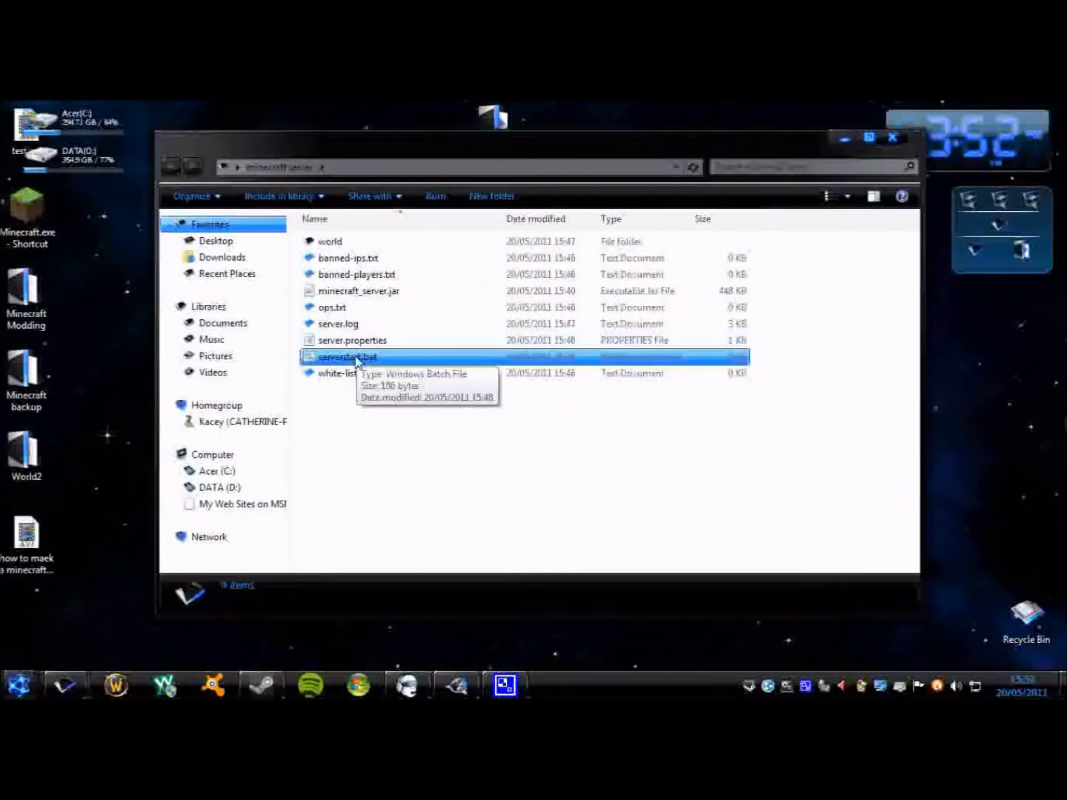
{"action": "double_click", "coordinate": [356, 361]}
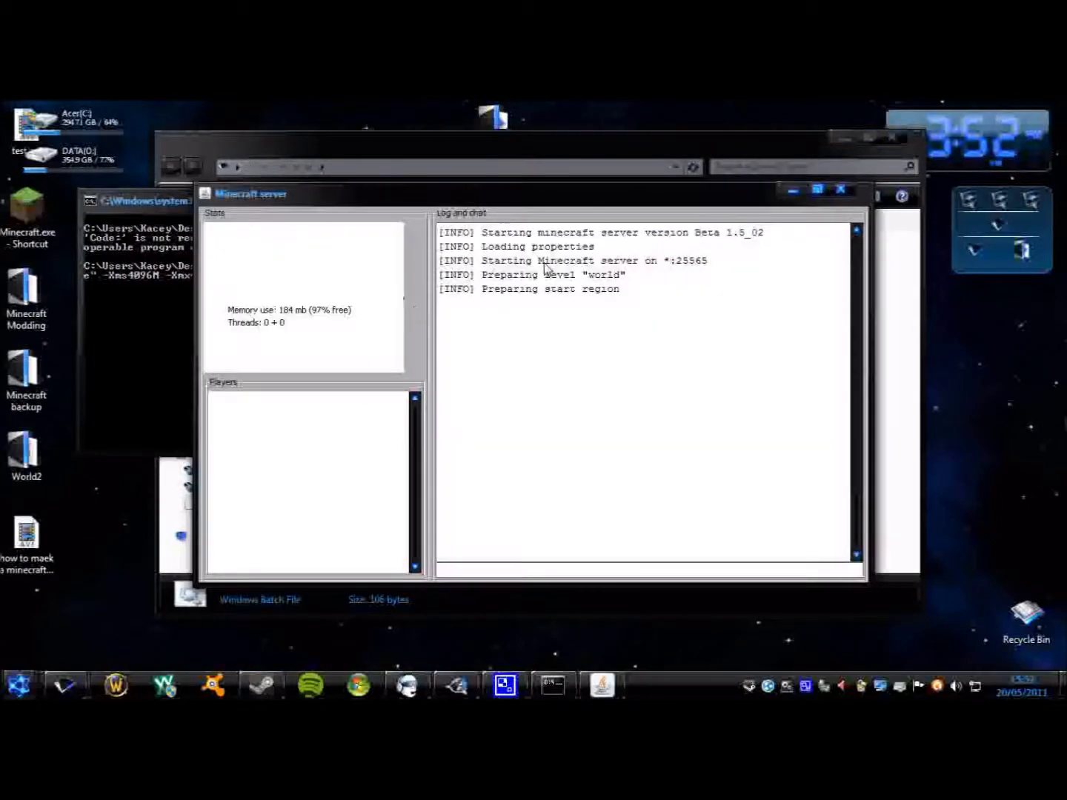
Launch the Minecraft client, log in with the saved account and connect to the multiplayer server at 5.156.253.10
{"action": "left_click", "coordinate": [33, 223]}
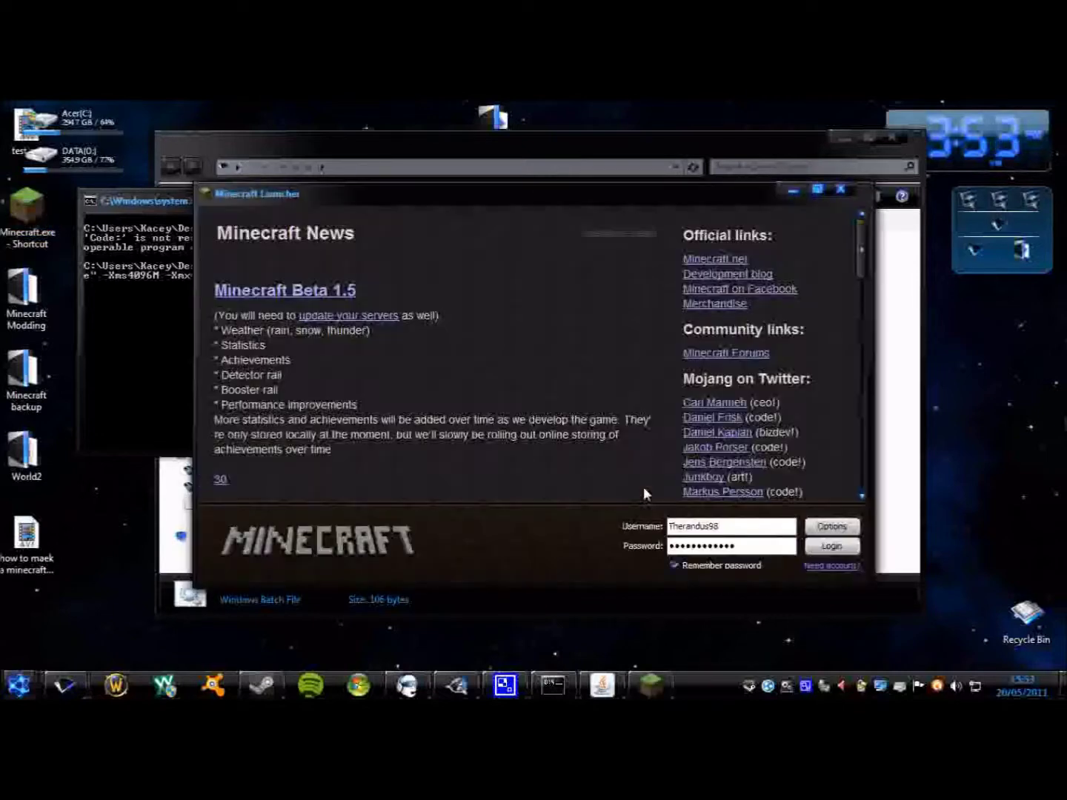
{"action": "left_click", "coordinate": [822, 547]}
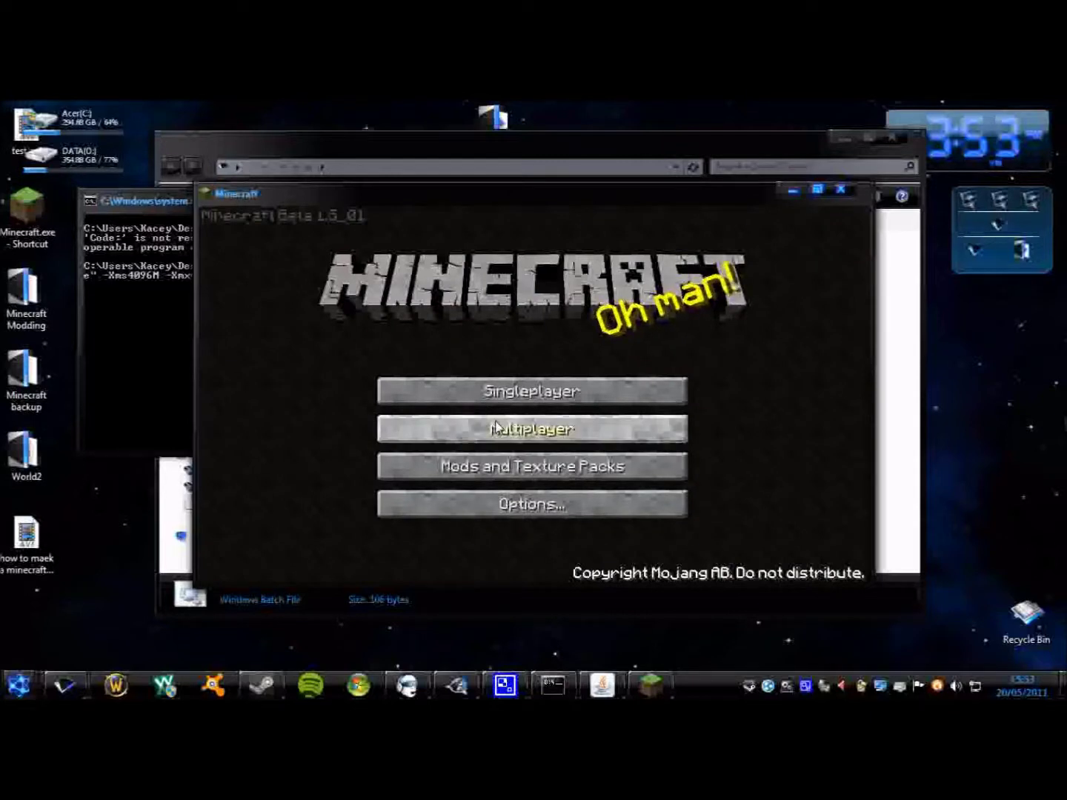
{"action": "left_click", "coordinate": [496, 428]}
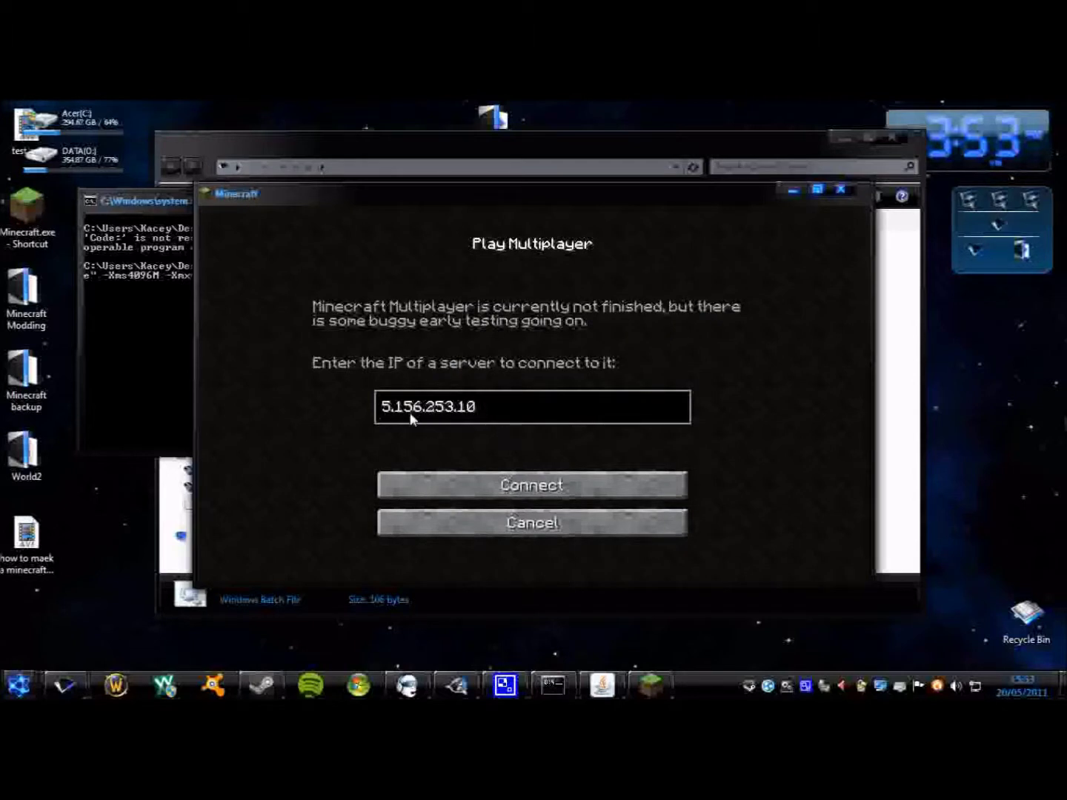
{"action": "left_click", "coordinate": [517, 491]}
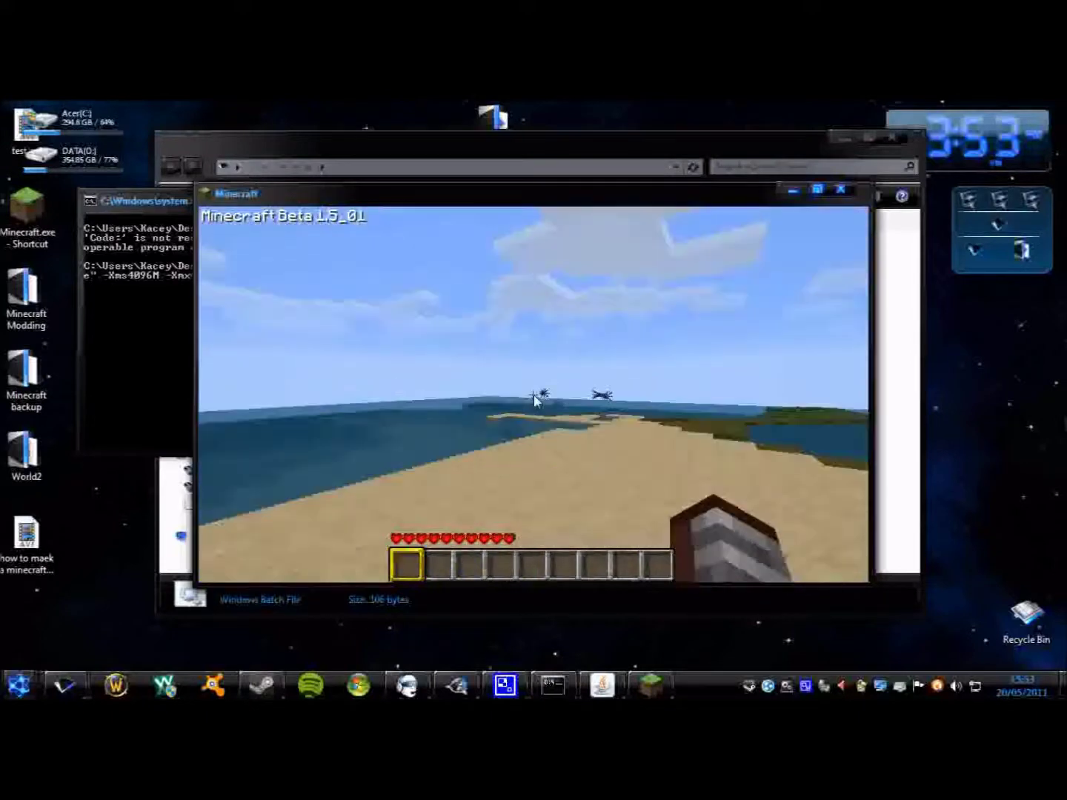
Disconnect from the multiplayer server and rejoin it at the same IP address
{"action": "key", "text": "Escape"}
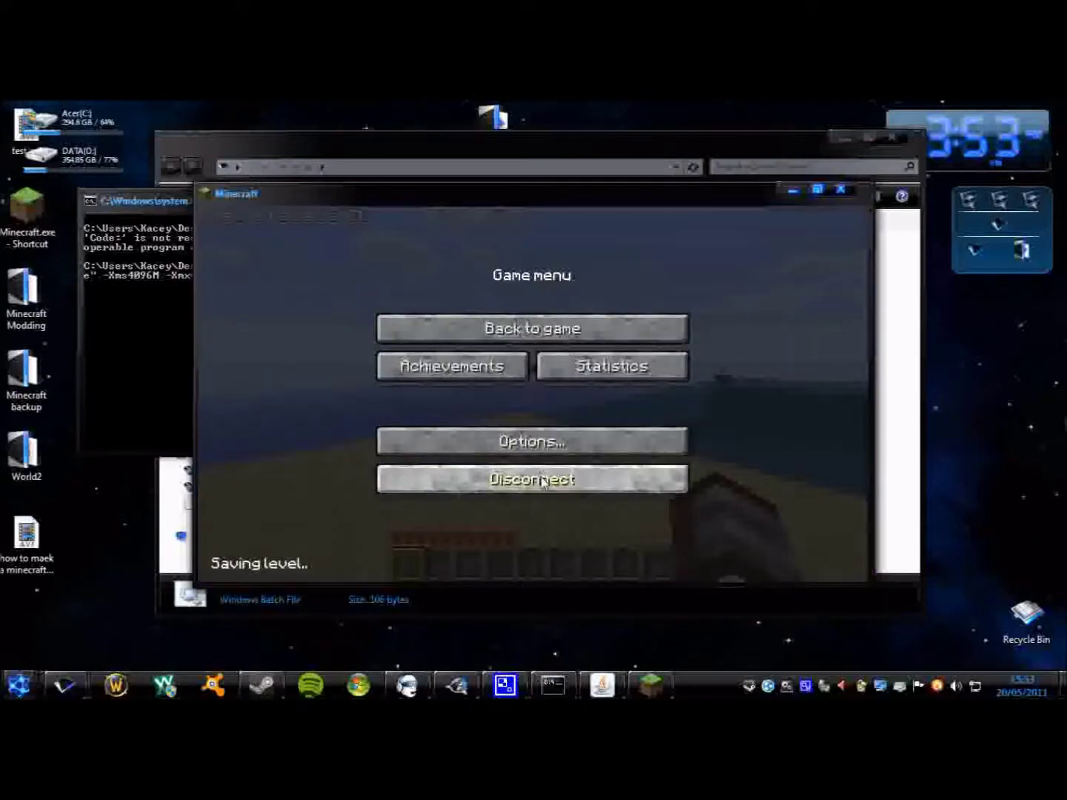
{"action": "left_click", "coordinate": [531, 477]}
{"action": "left_click", "coordinate": [524, 428]}
{"action": "left_click", "coordinate": [569, 480]}
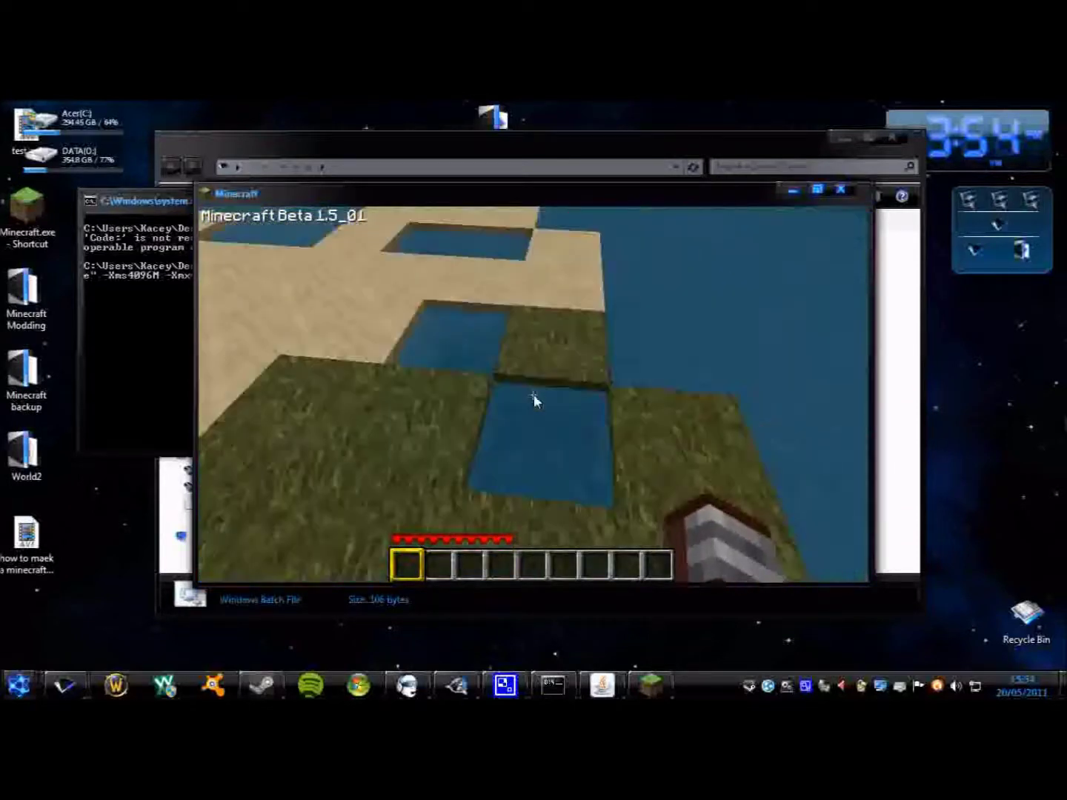
Break grass blocks beside the water near the sandy shore in the server world
{"action": "left_click", "coordinate": [534, 395]}
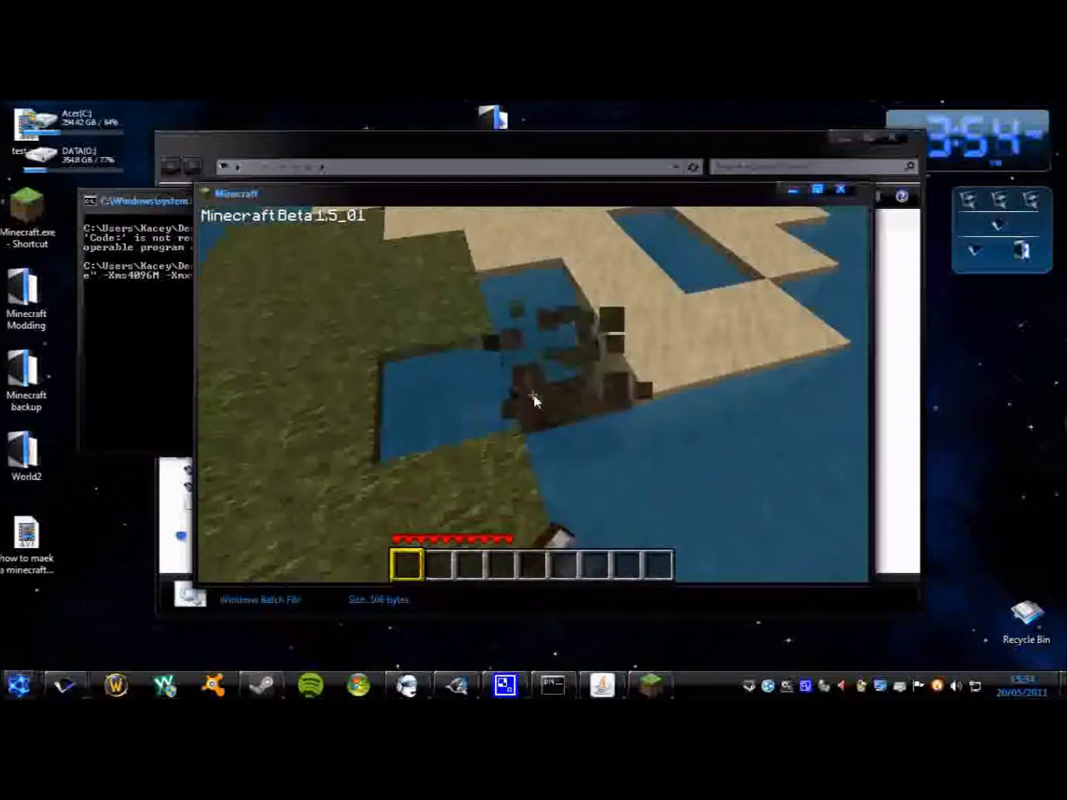
{"action": "left_click", "coordinate": [533, 394]}
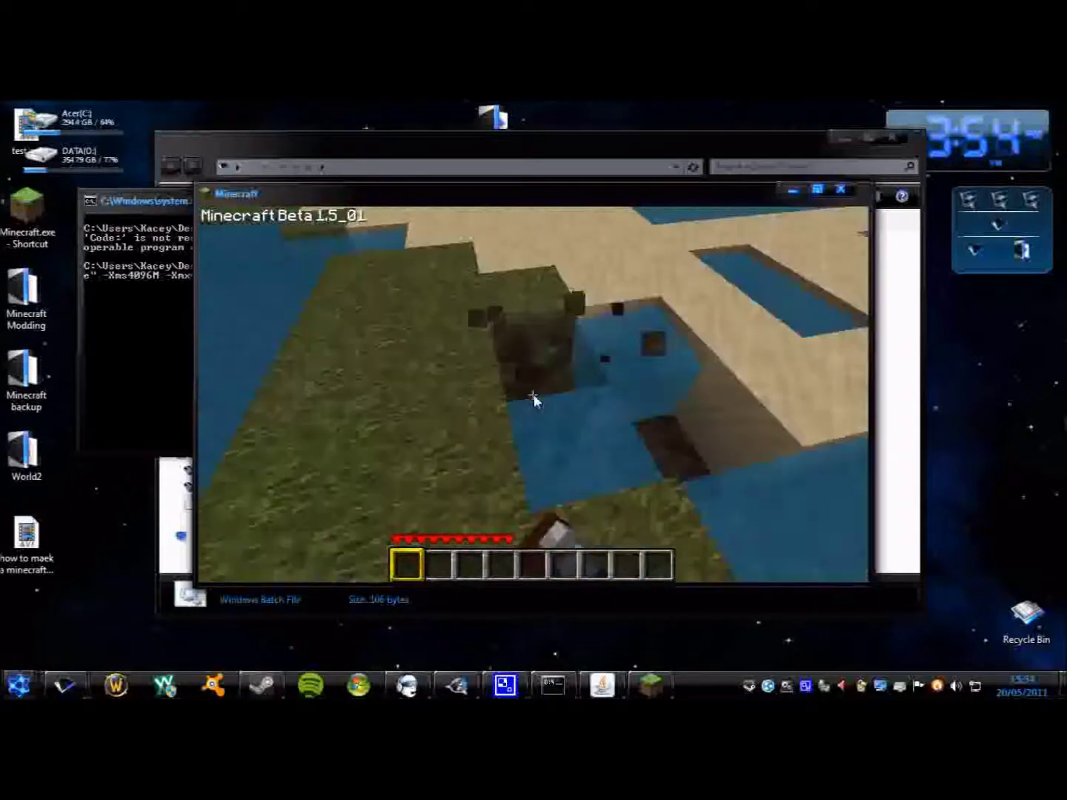